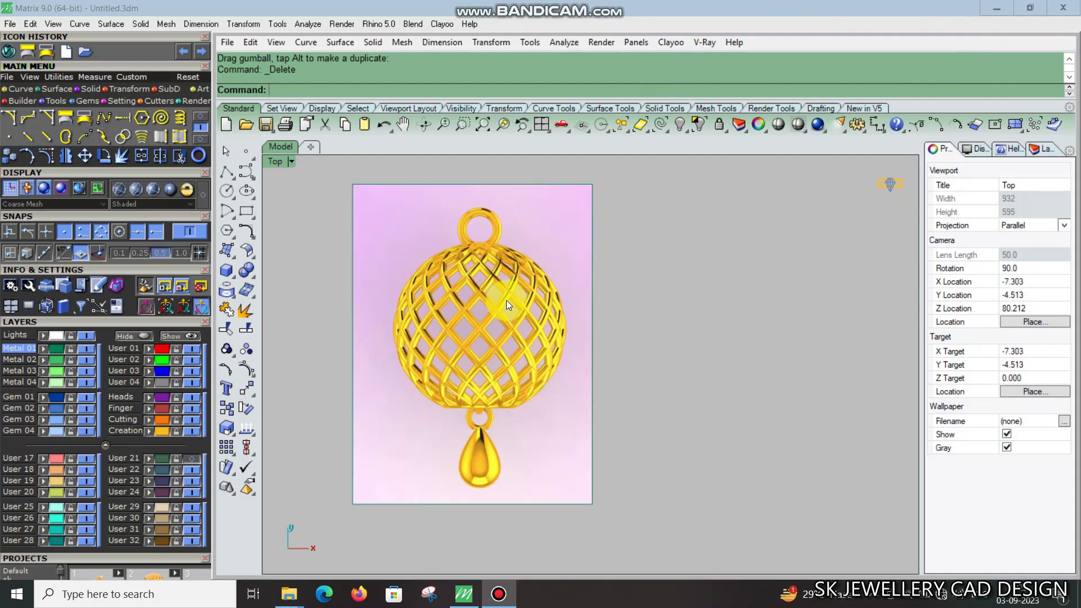
Step: Zoom and pan the Top viewport to inspect the gold lattice-ball pendant reference picture
{"action": "scroll", "coordinate": [491, 273], "scroll_direction": "up", "scroll_amount": 2}
{"action": "right_click_drag", "start_coordinate": [473, 264], "coordinate": [535, 263]}
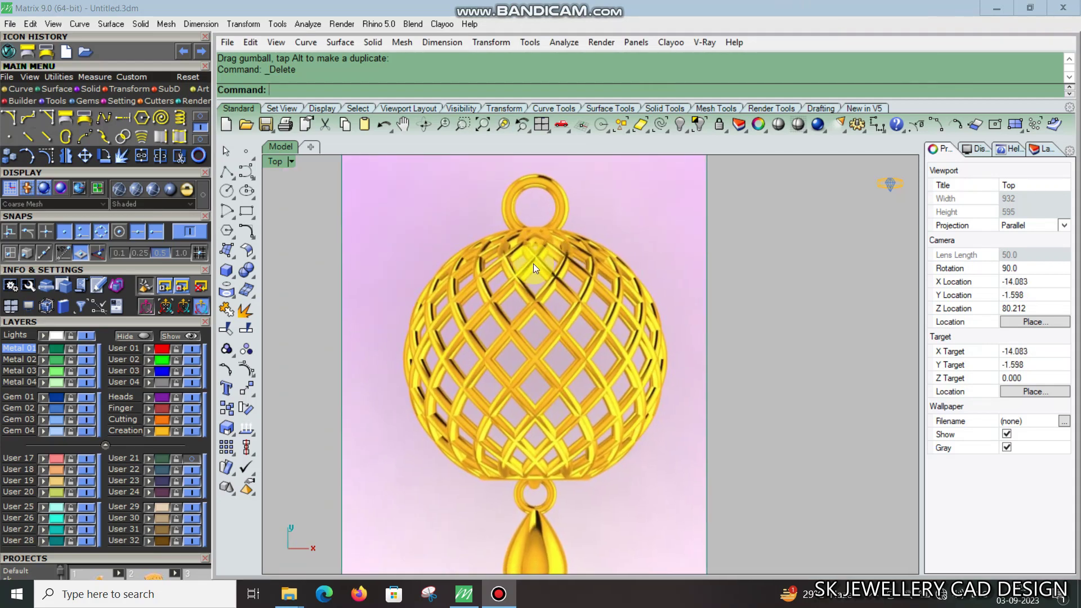
{"action": "scroll", "coordinate": [533, 263], "scroll_direction": "down", "scroll_amount": 1}
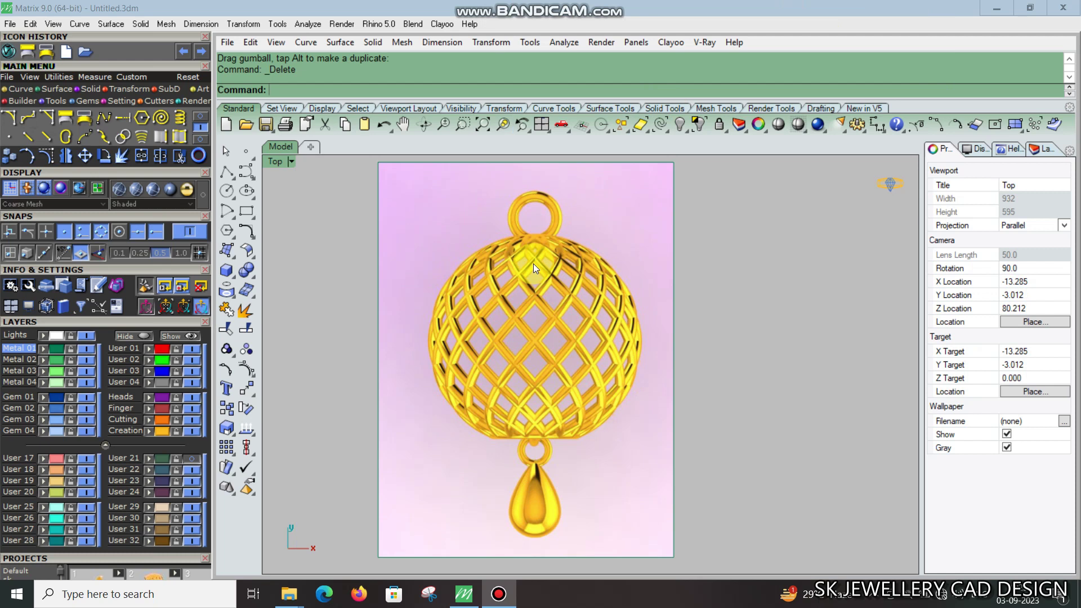
{"action": "right_click_drag", "start_coordinate": [545, 173], "coordinate": [548, 270]}
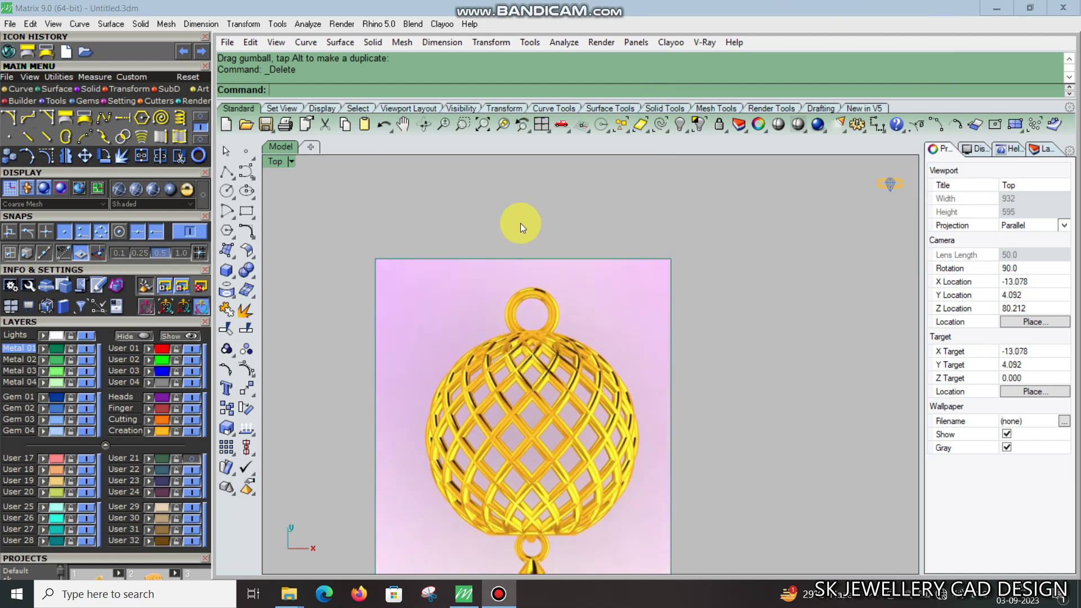
{"action": "right_click_drag", "start_coordinate": [553, 232], "coordinate": [533, 255]}
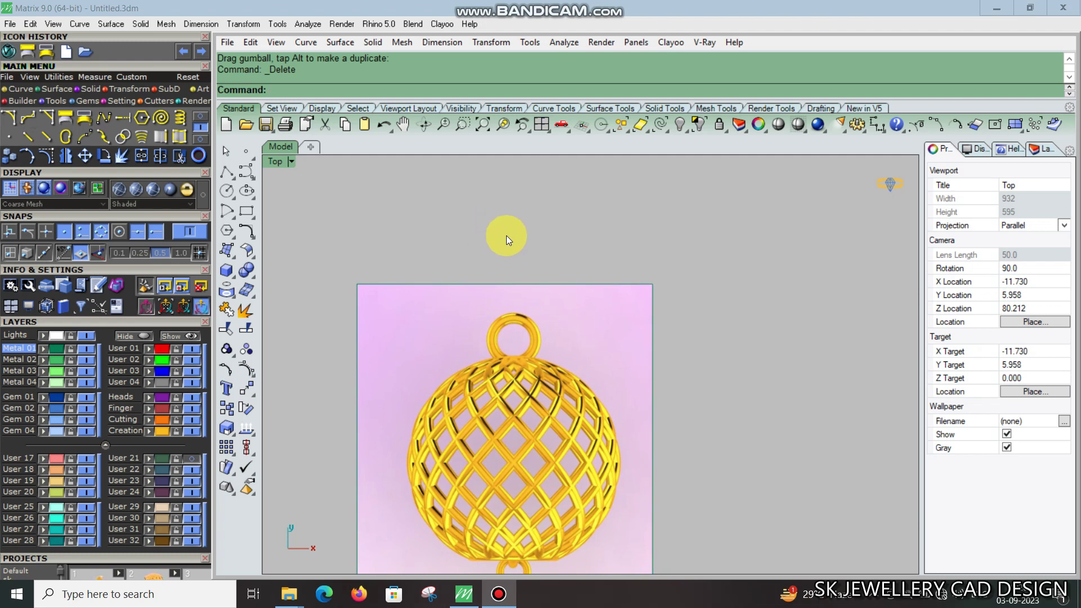
{"action": "right_click_drag", "start_coordinate": [523, 360], "coordinate": [515, 289]}
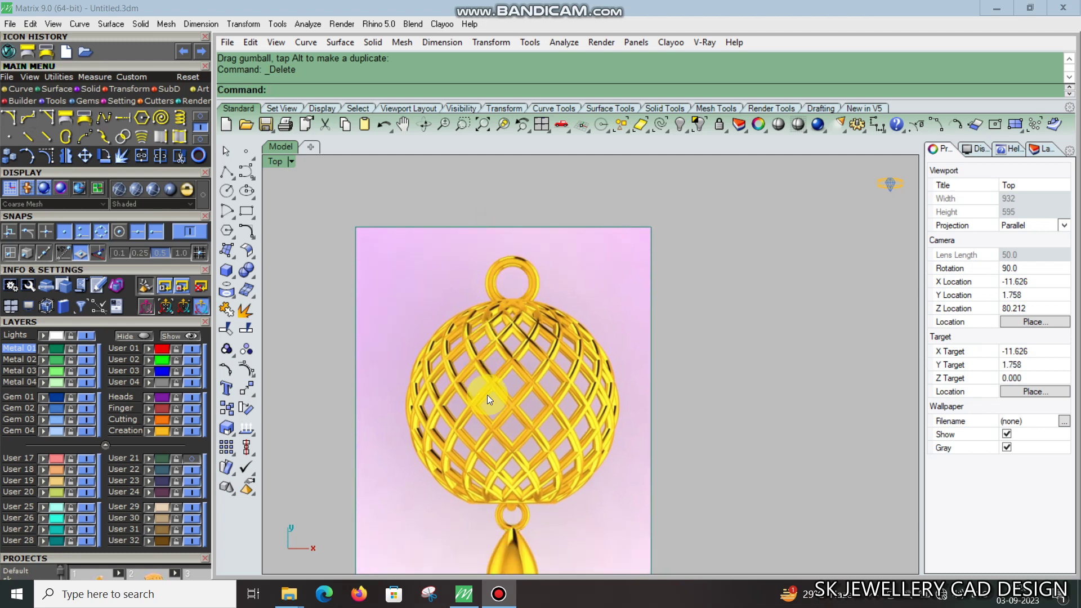
{"action": "scroll", "coordinate": [508, 421], "scroll_direction": "down", "scroll_amount": 2}
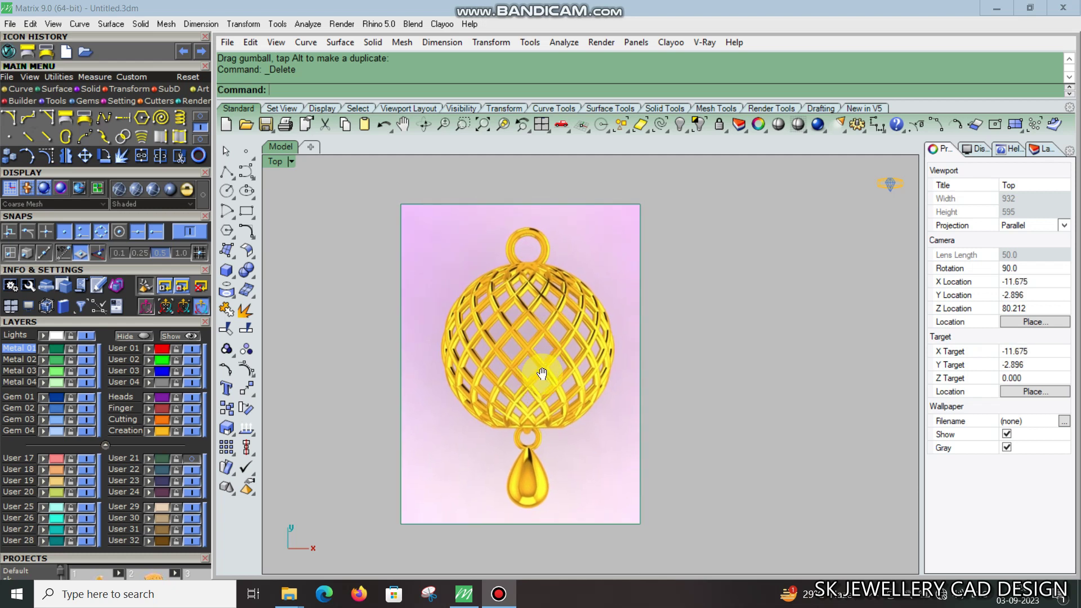
{"action": "right_click_drag", "start_coordinate": [537, 377], "coordinate": [533, 402]}
{"action": "scroll", "coordinate": [533, 387], "scroll_direction": "up", "scroll_amount": 1}
{"action": "scroll", "coordinate": [491, 284], "scroll_direction": "up", "scroll_amount": 1}
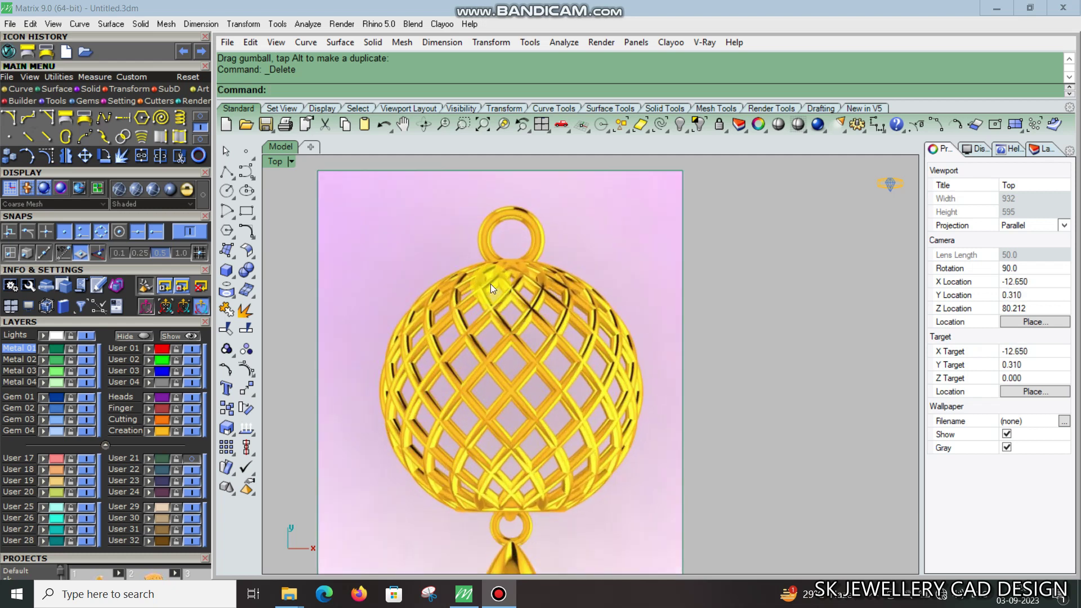
{"action": "scroll", "coordinate": [496, 364], "scroll_direction": "up", "scroll_amount": 1}
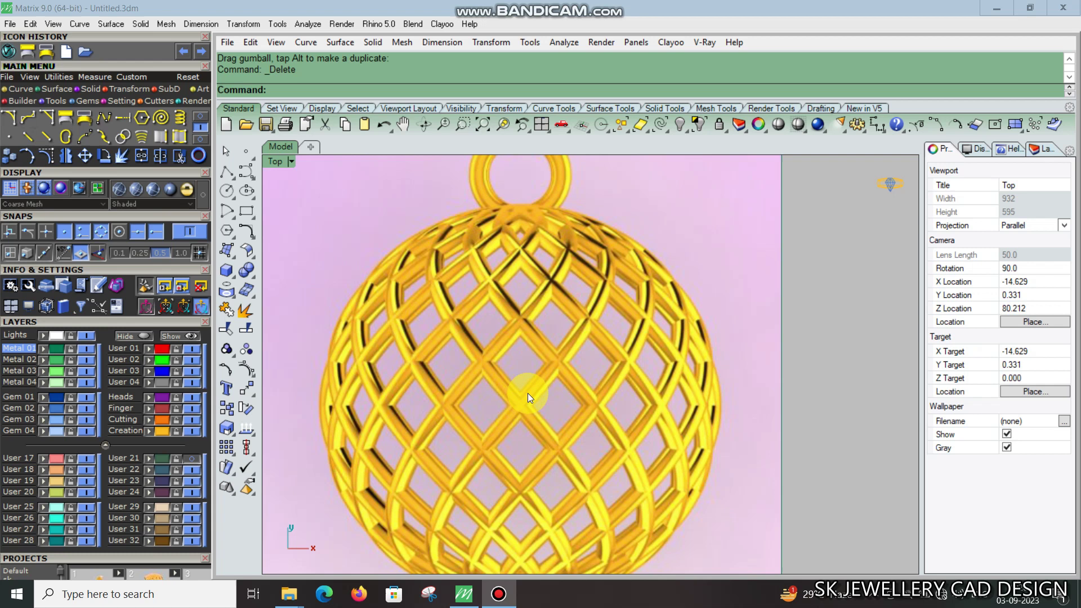
{"action": "scroll", "coordinate": [533, 355], "scroll_direction": "down", "scroll_amount": 1}
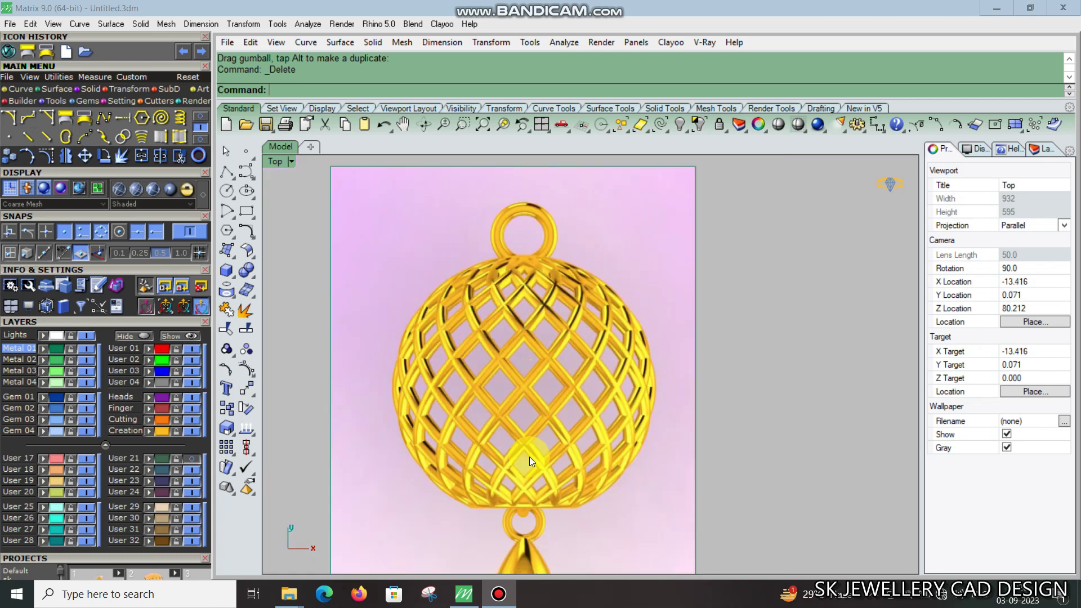
{"action": "scroll", "coordinate": [512, 420], "scroll_direction": "down", "scroll_amount": 1}
{"action": "scroll", "coordinate": [492, 379], "scroll_direction": "down", "scroll_amount": 1}
{"action": "scroll", "coordinate": [485, 377], "scroll_direction": "down", "scroll_amount": 1}
{"action": "scroll", "coordinate": [468, 374], "scroll_direction": "down", "scroll_amount": 1}
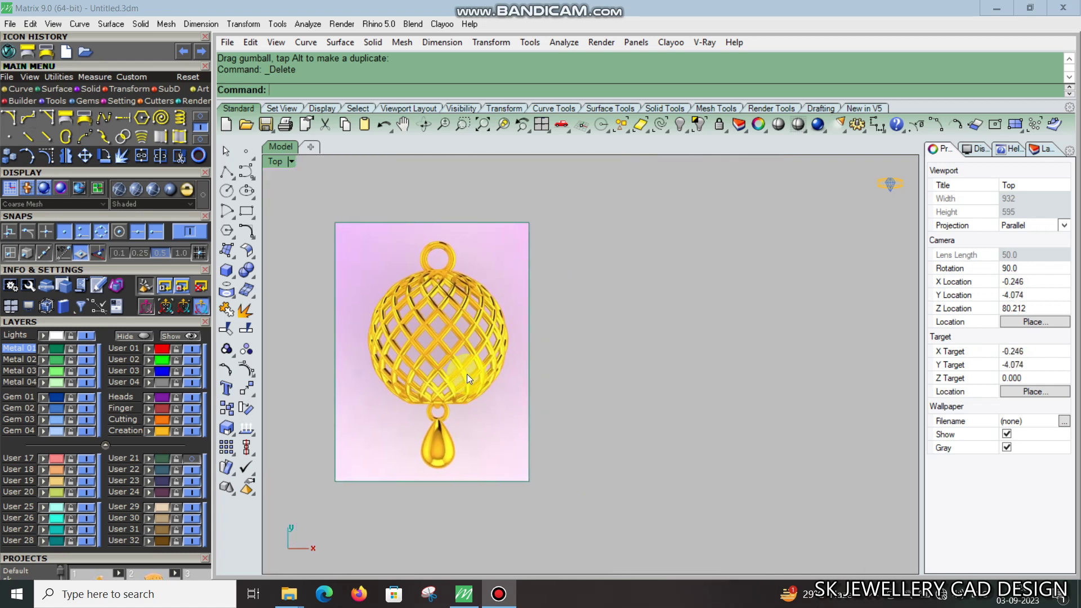
{"action": "scroll", "coordinate": [468, 374], "scroll_direction": "down", "scroll_amount": 1}
Step: Select the reference picture and assign it to the Lights layer
{"action": "left_click", "coordinate": [450, 326]}
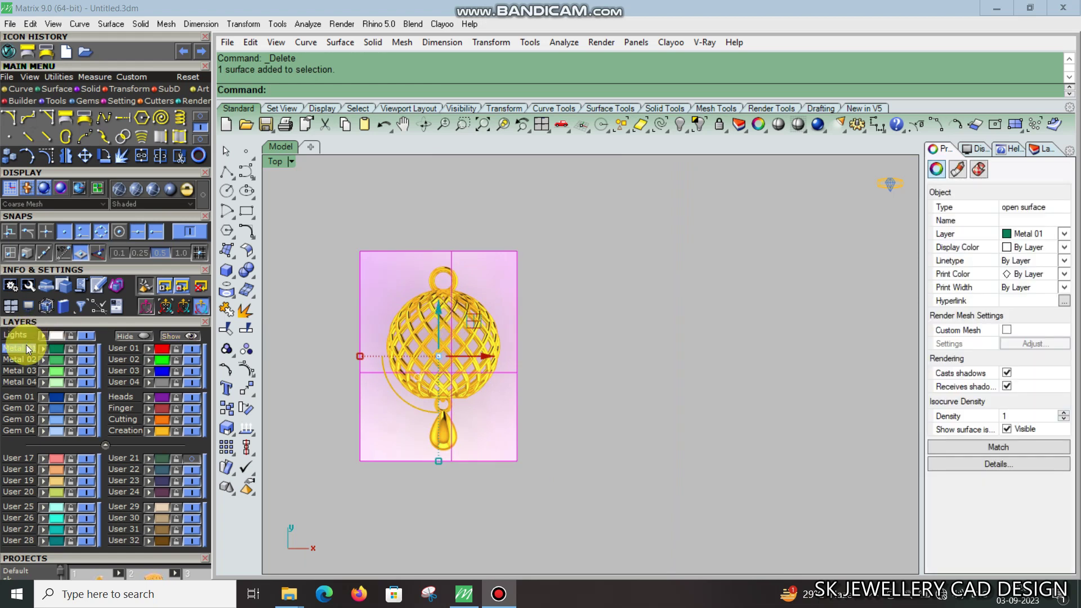
{"action": "left_click", "coordinate": [42, 335]}
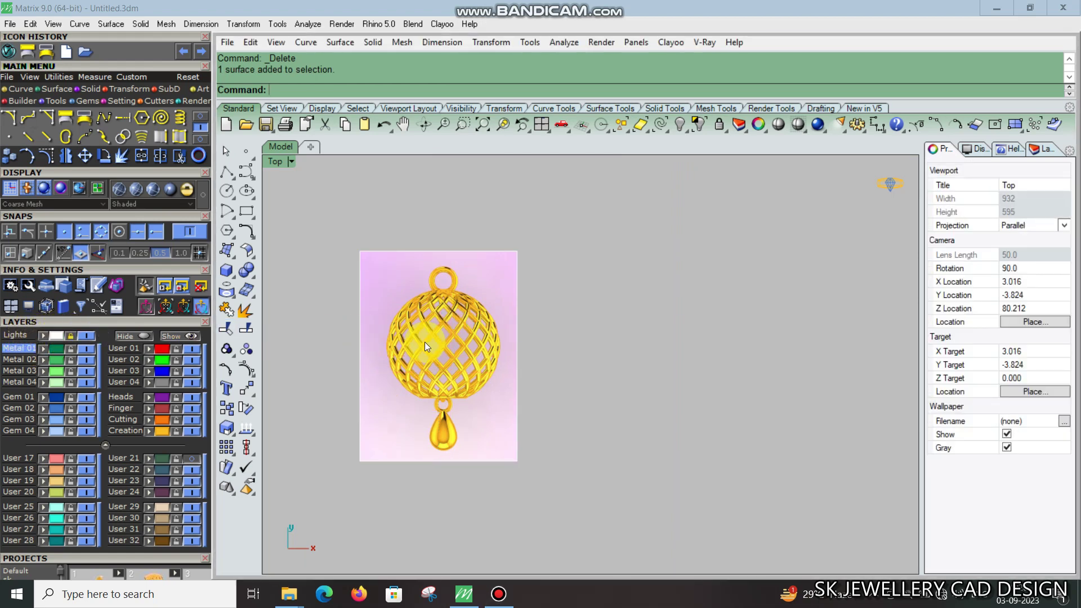
{"action": "left_click", "coordinate": [498, 596]}
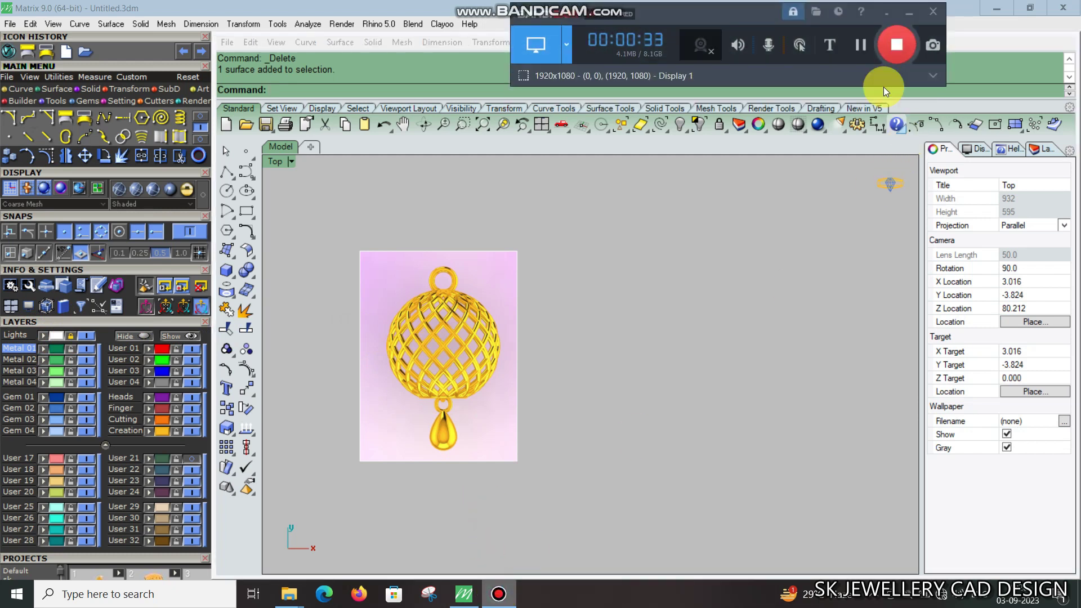
{"action": "left_click", "coordinate": [907, 19]}
{"action": "scroll", "coordinate": [541, 290], "scroll_direction": "down", "scroll_amount": 4}
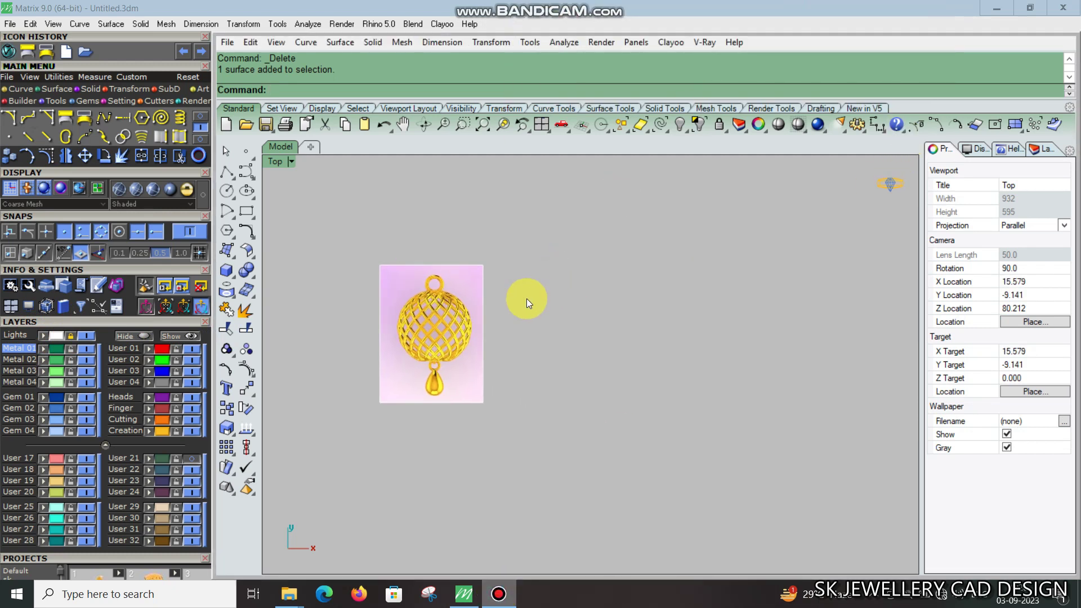
Step: Create a Center, Radius sphere at origin 0 with diameter 20
{"action": "left_click", "coordinate": [235, 274]}
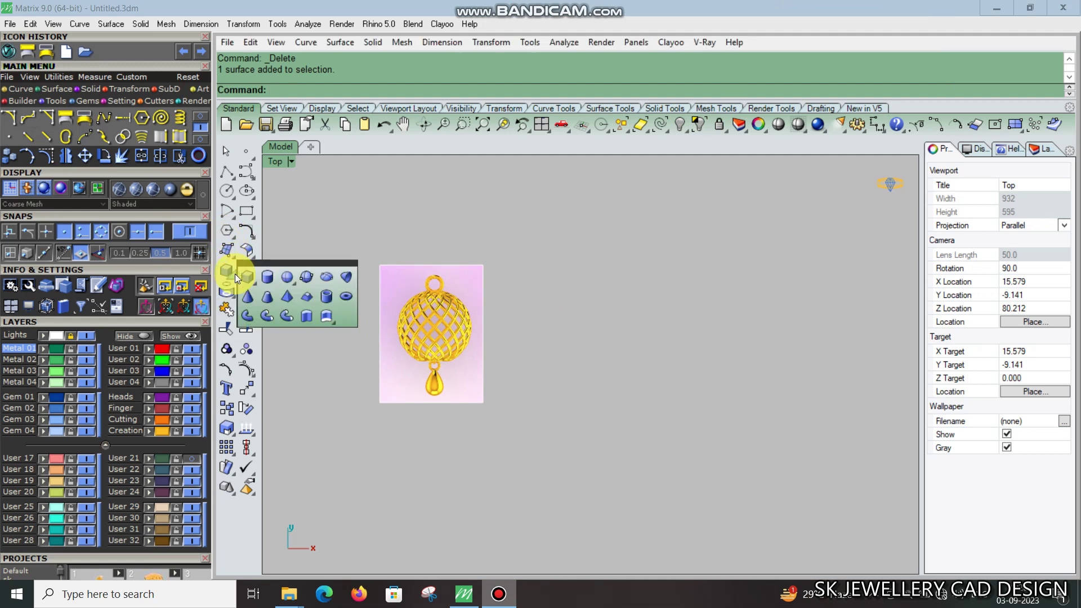
{"action": "left_click", "coordinate": [286, 278]}
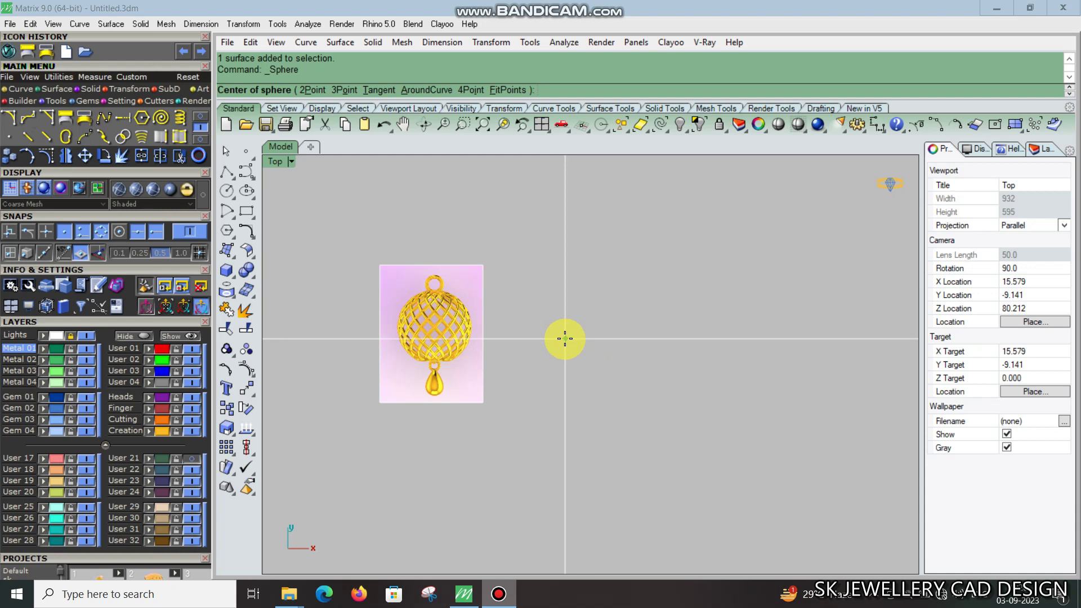
{"action": "type", "text": "0"}
{"action": "key", "text": "Return"}
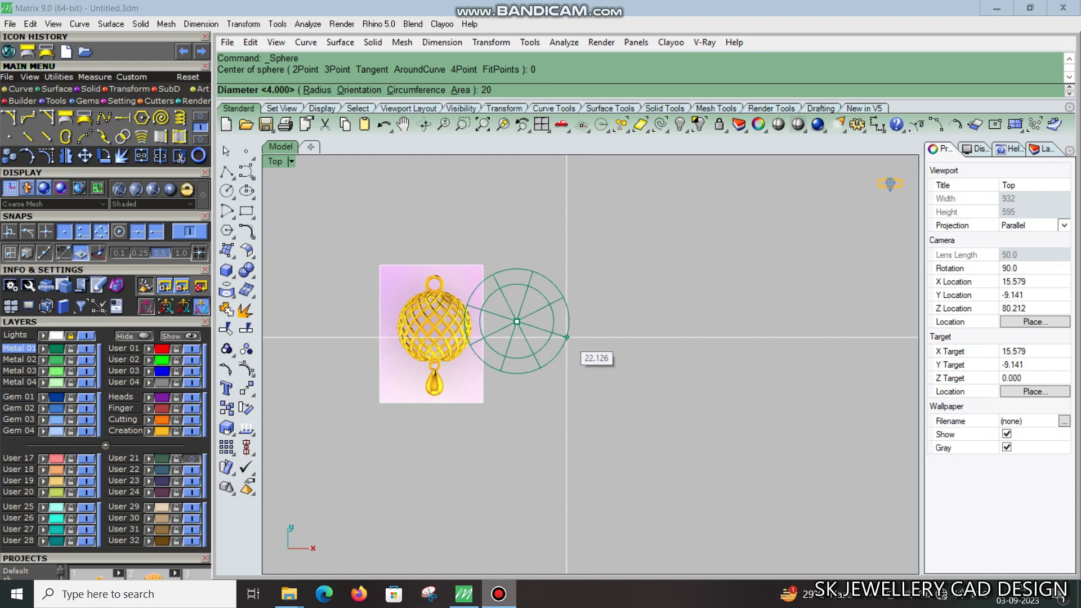
{"action": "key", "text": "Return"}
{"action": "left_click", "coordinate": [567, 337]}
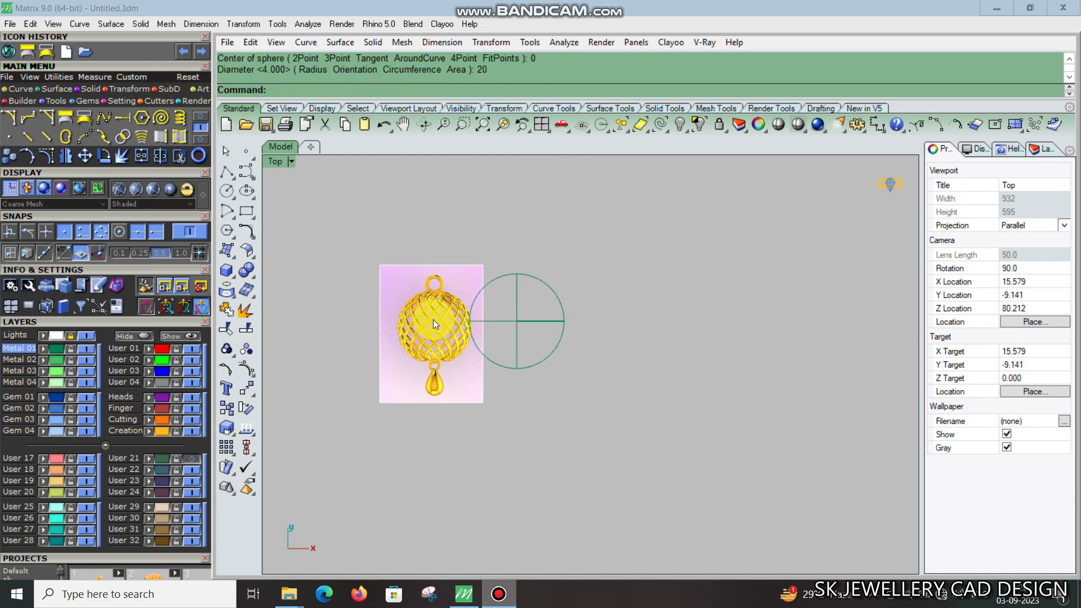
Step: Rotate the reference picture upright with the gumball and slide it left of the sphere
{"action": "left_click", "coordinate": [420, 341]}
{"action": "right_click_drag", "start_coordinate": [420, 341], "coordinate": [570, 316]}
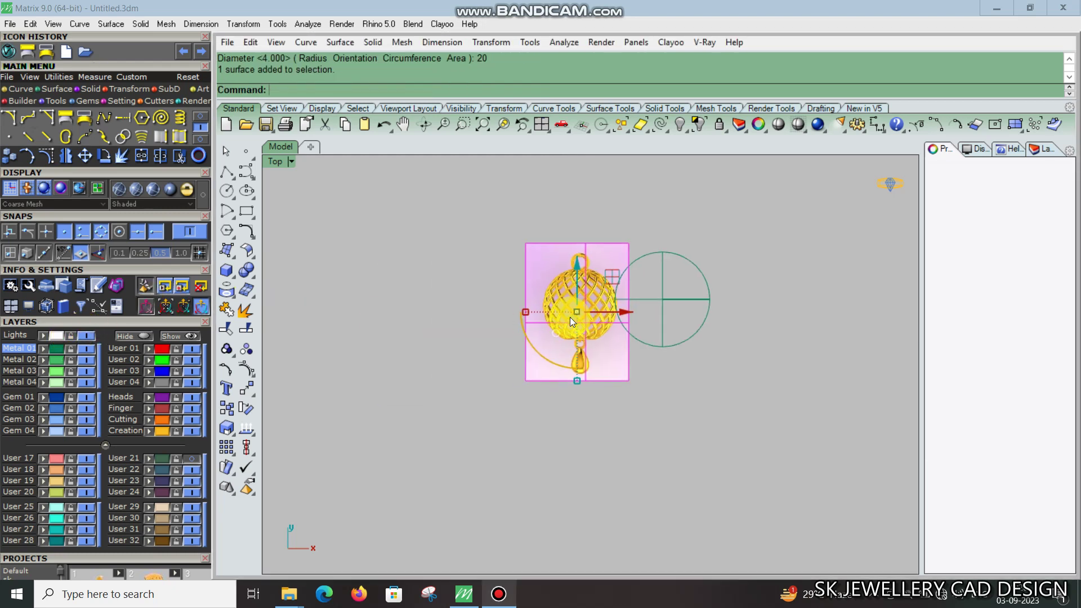
{"action": "left_click_drag", "start_coordinate": [607, 315], "coordinate": [525, 303]}
{"action": "right_click_drag", "start_coordinate": [745, 319], "coordinate": [635, 303]}
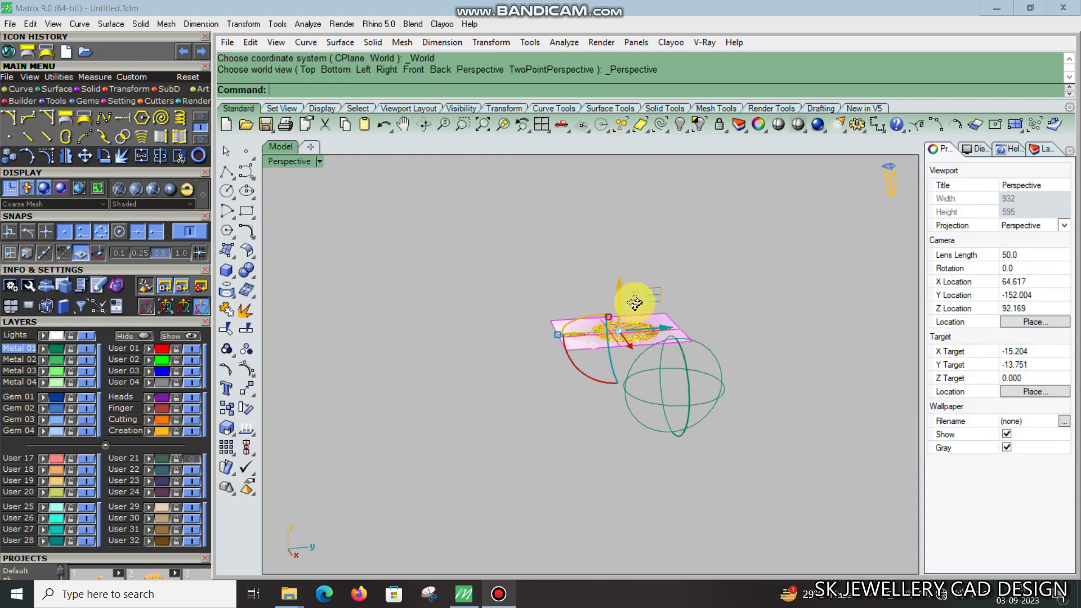
{"action": "left_click_drag", "start_coordinate": [587, 370], "coordinate": [694, 445]}
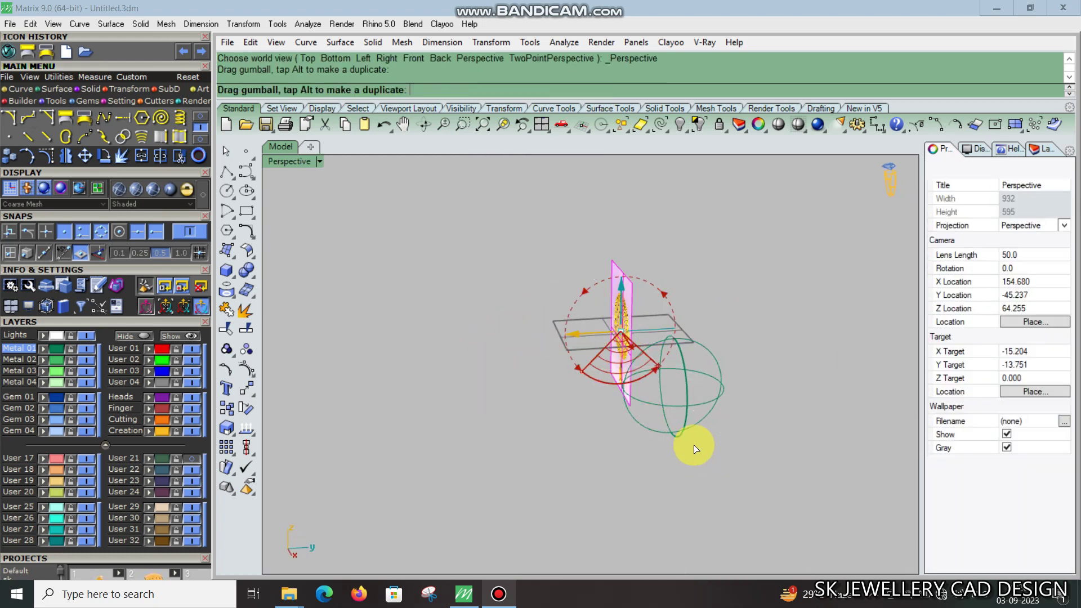
{"action": "right_click_drag", "start_coordinate": [694, 445], "coordinate": [610, 343]}
{"action": "left_click_drag", "start_coordinate": [566, 341], "coordinate": [522, 341]}
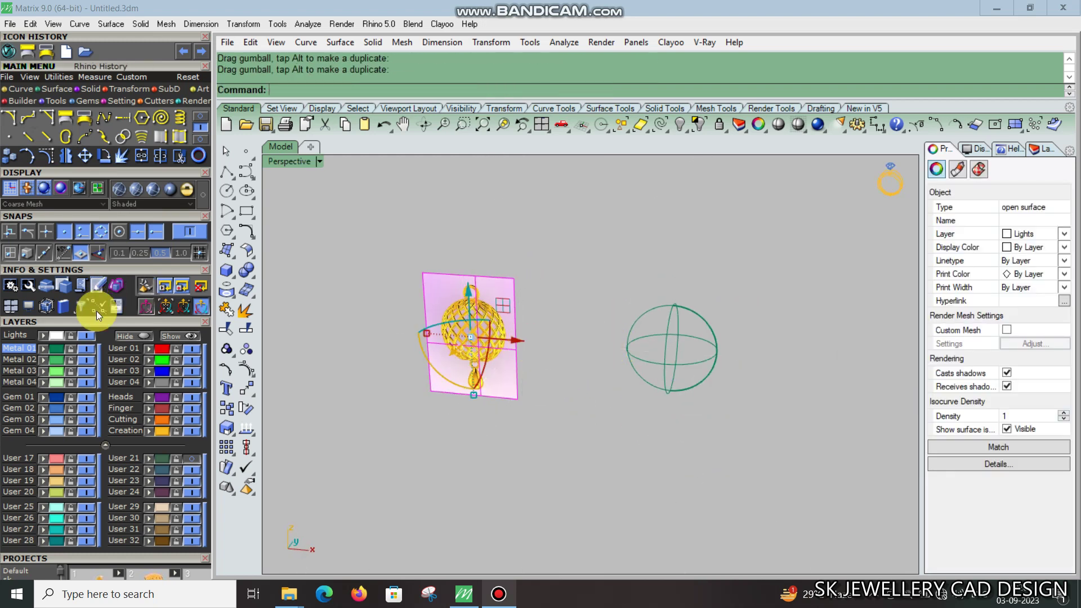
Step: Lock the Lights layer and set the viewport display to Shaded
{"action": "left_click", "coordinate": [71, 337]}
{"action": "key", "text": "ctrl+F2"}
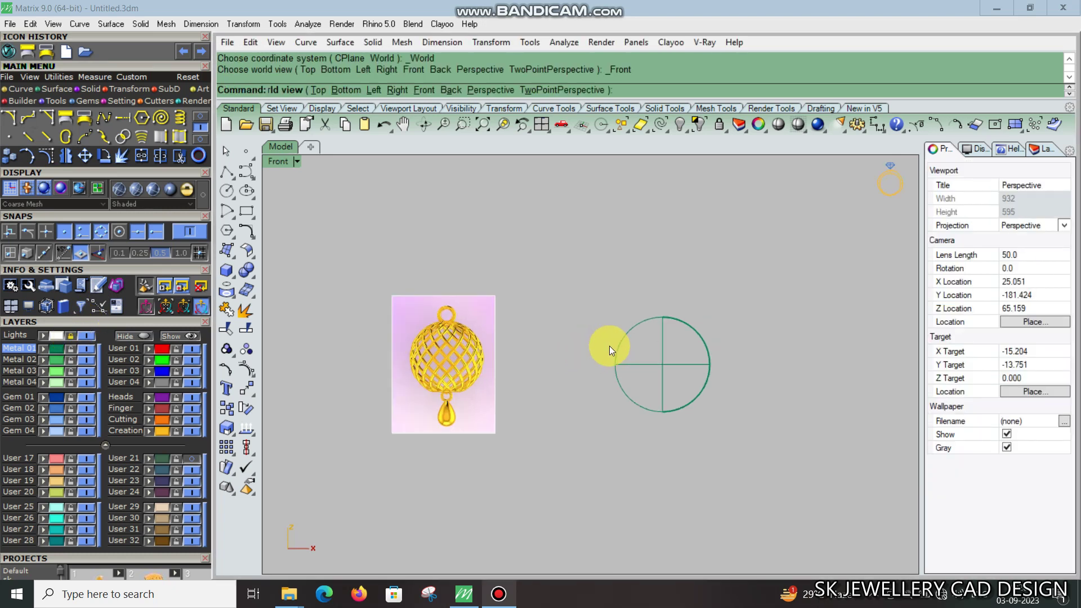
{"action": "left_click", "coordinate": [288, 163]}
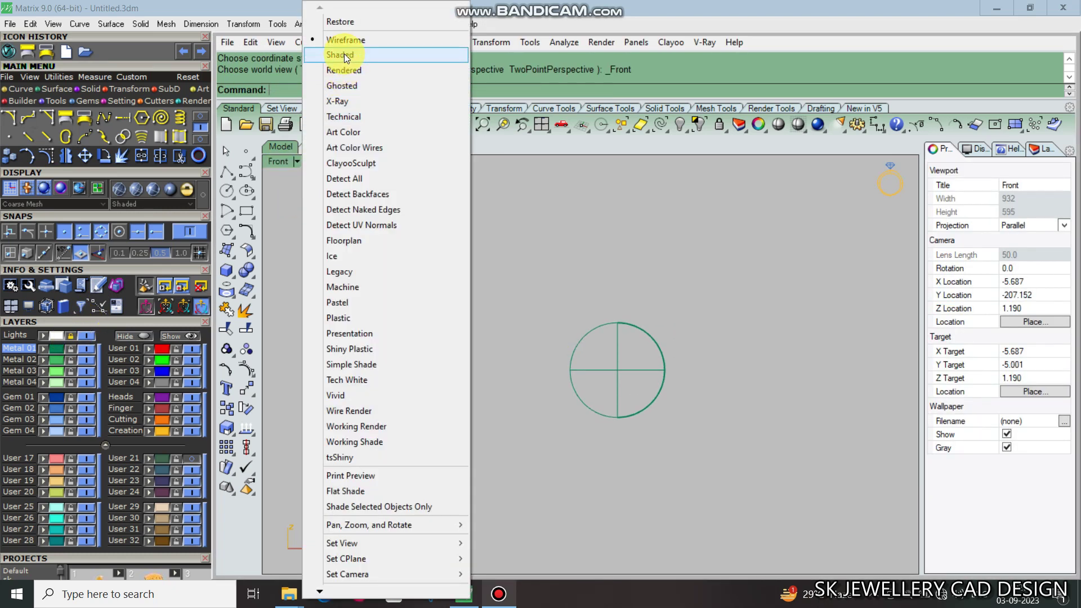
{"action": "left_click", "coordinate": [344, 56]}
{"action": "mouse_move", "coordinate": [574, 302]}
{"action": "right_mouse_down"}
{"action": "mouse_move", "coordinate": [648, 307]}
{"action": "mouse_move", "coordinate": [642, 372]}
{"action": "mouse_move", "coordinate": [694, 394]}
{"action": "right_mouse_up"}
{"action": "key", "text": "ctrl+F4"}
{"action": "key", "text": "ctrl+F1"}
{"action": "left_click", "coordinate": [657, 318]}
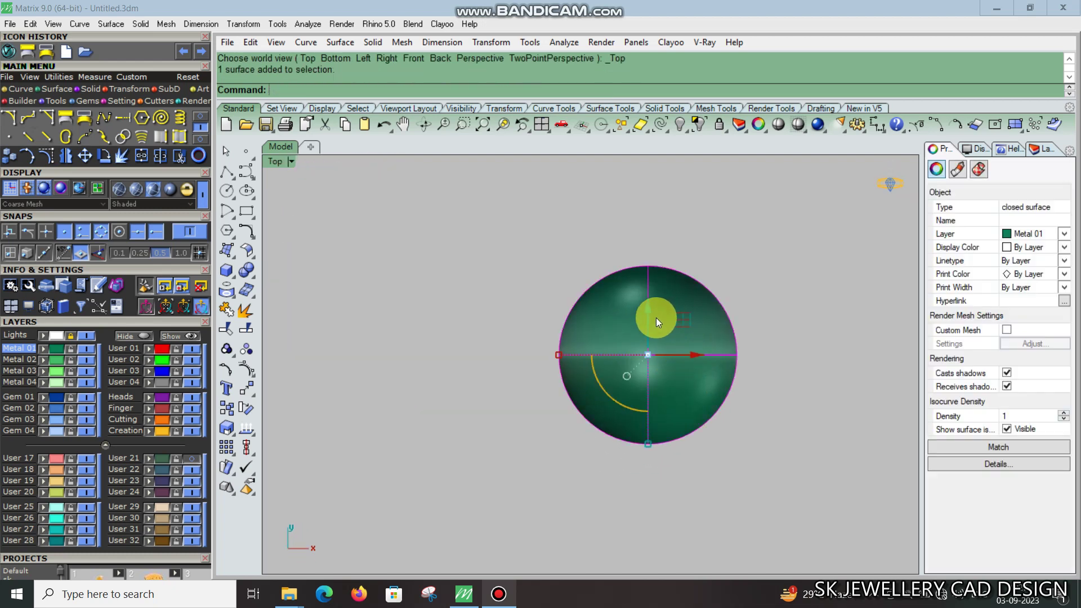
{"action": "scroll", "coordinate": [657, 317], "scroll_direction": "down", "scroll_amount": 4}
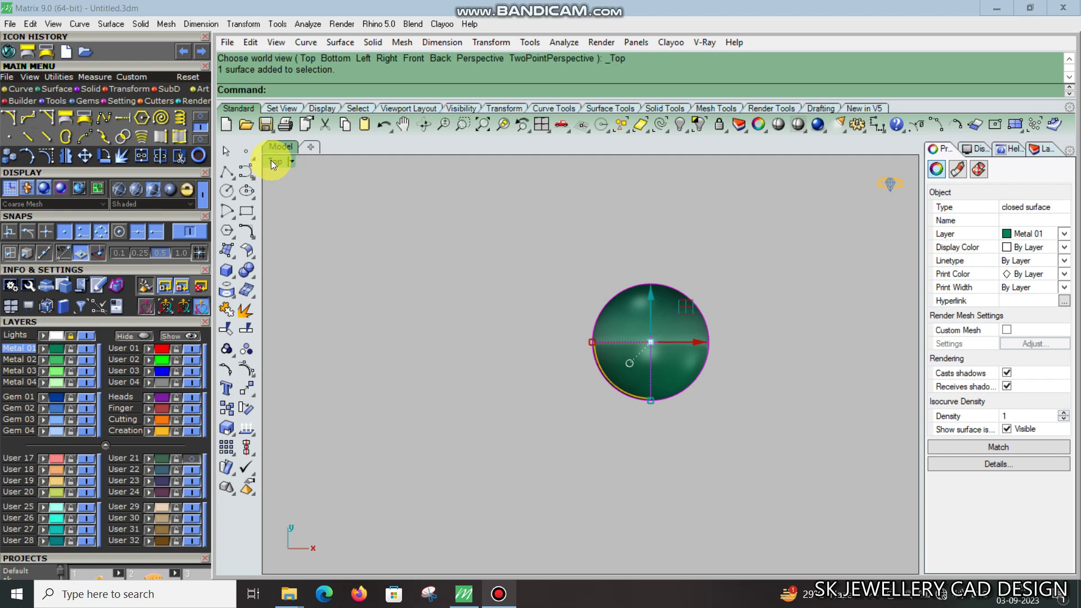
{"action": "left_click_drag", "start_coordinate": [651, 342], "coordinate": [626, 356]}
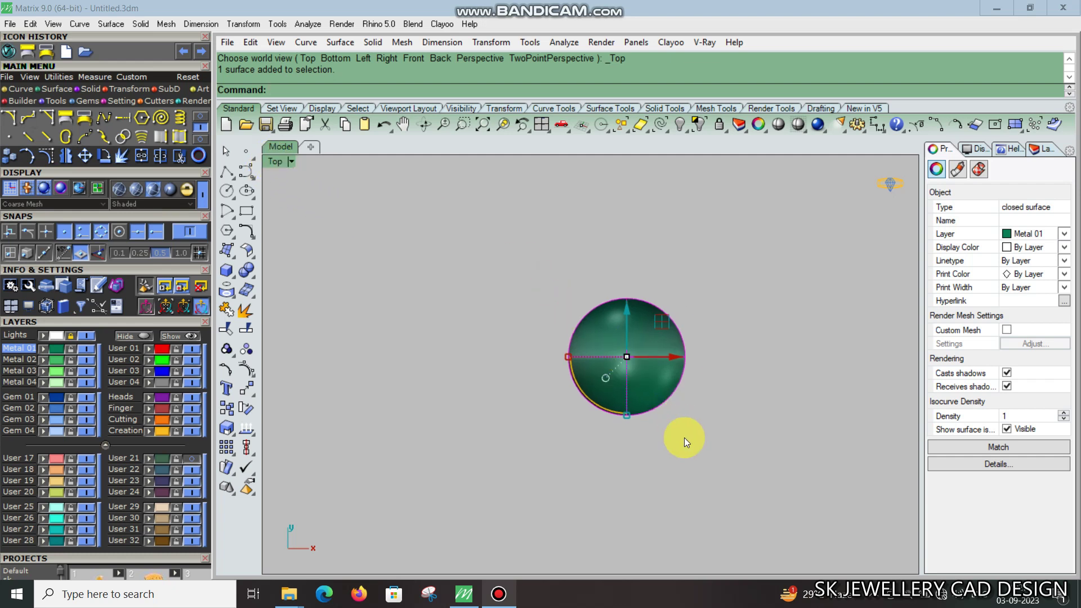
{"action": "left_click", "coordinate": [625, 364]}
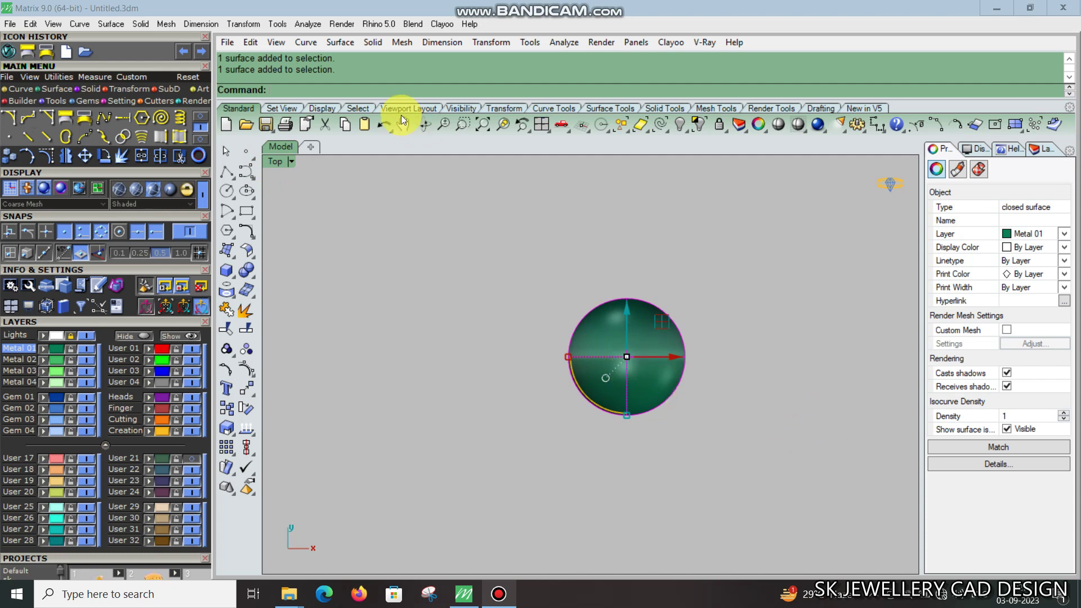
{"action": "left_click", "coordinate": [306, 42]}
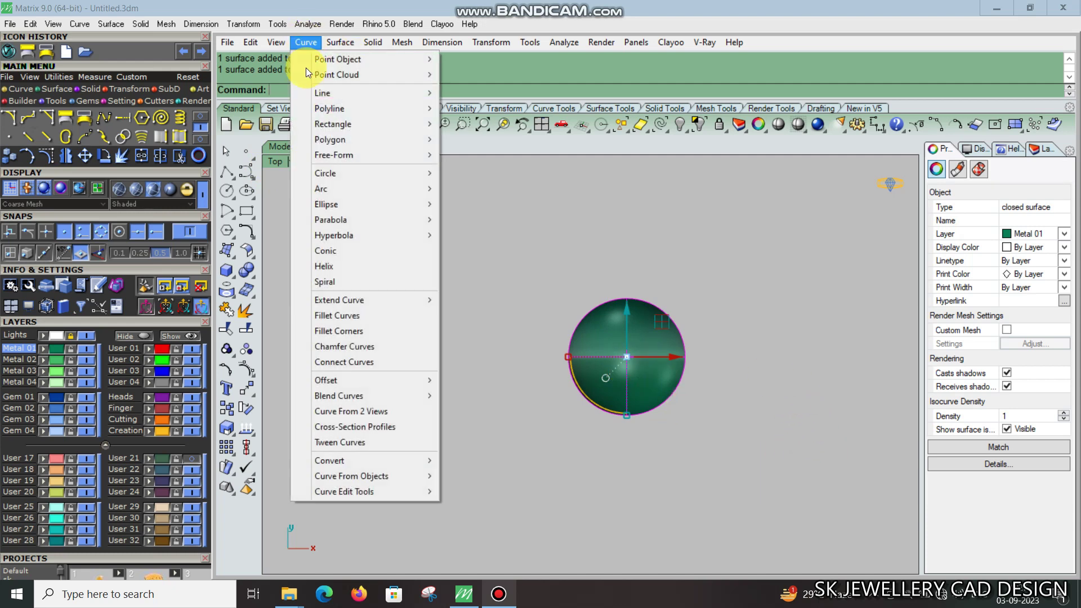
{"action": "mouse_move", "coordinate": [351, 476]}
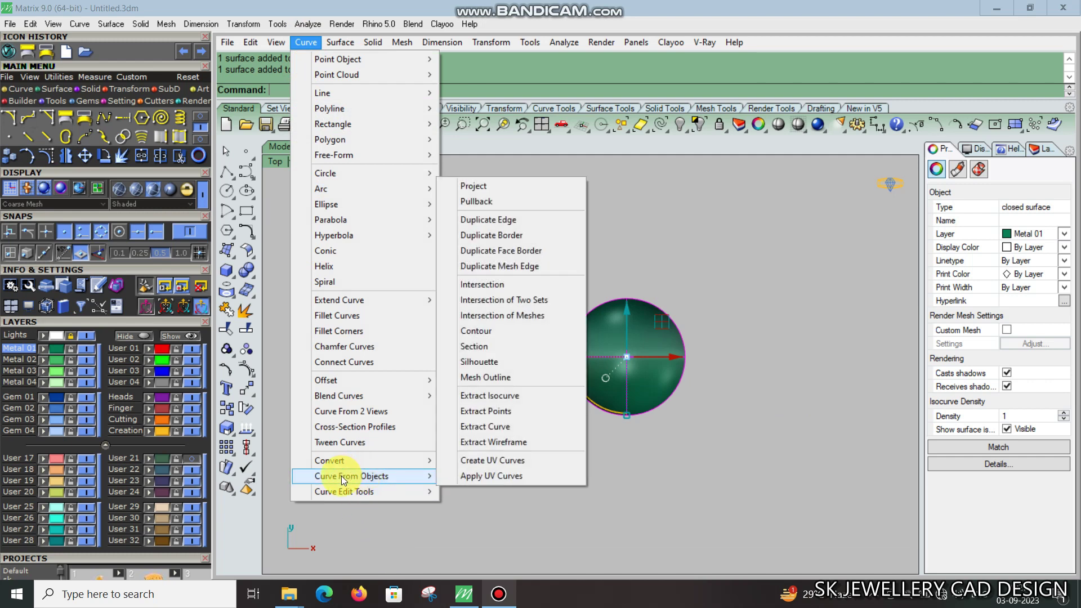
{"action": "left_click", "coordinate": [506, 461]}
{"action": "left_click", "coordinate": [674, 464]}
{"action": "left_click", "coordinate": [634, 342]}
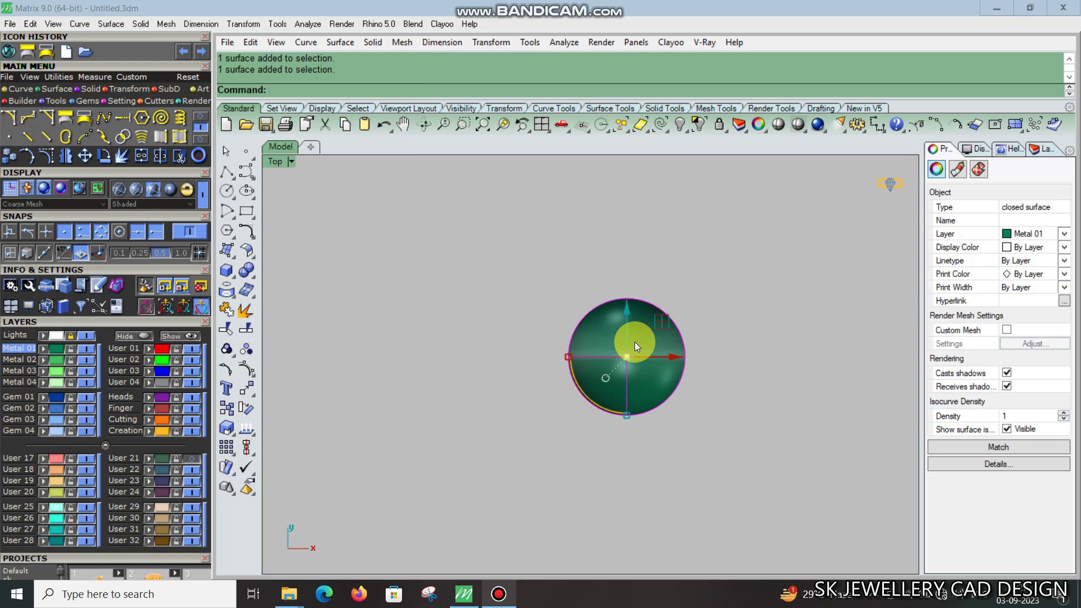
{"action": "left_click", "coordinate": [23, 90]}
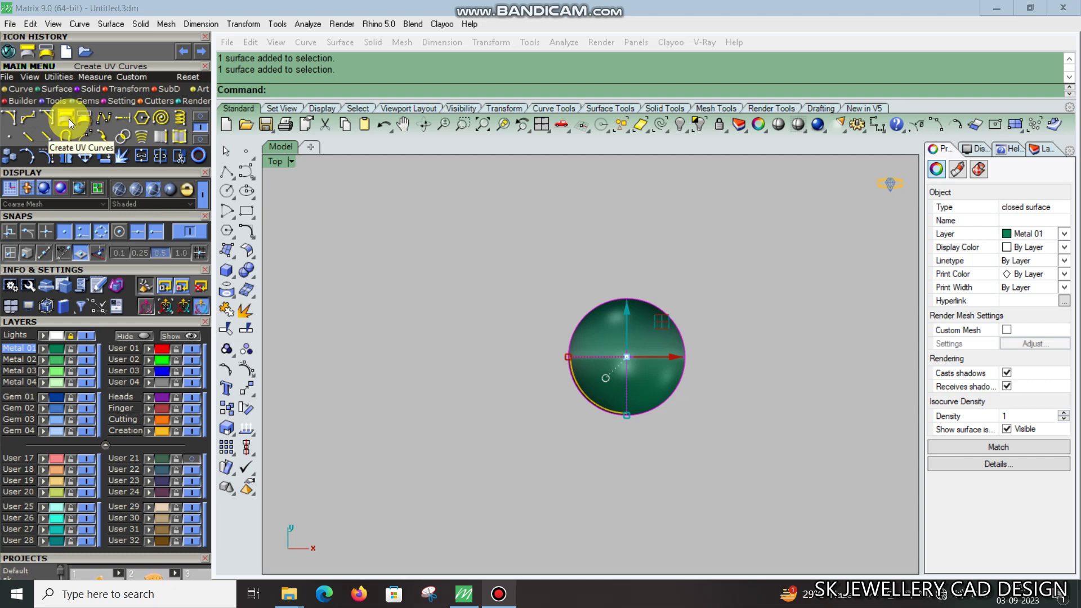
Step: Create UV curves from the sphere and move the flat outline up away from it
{"action": "left_click", "coordinate": [69, 120]}
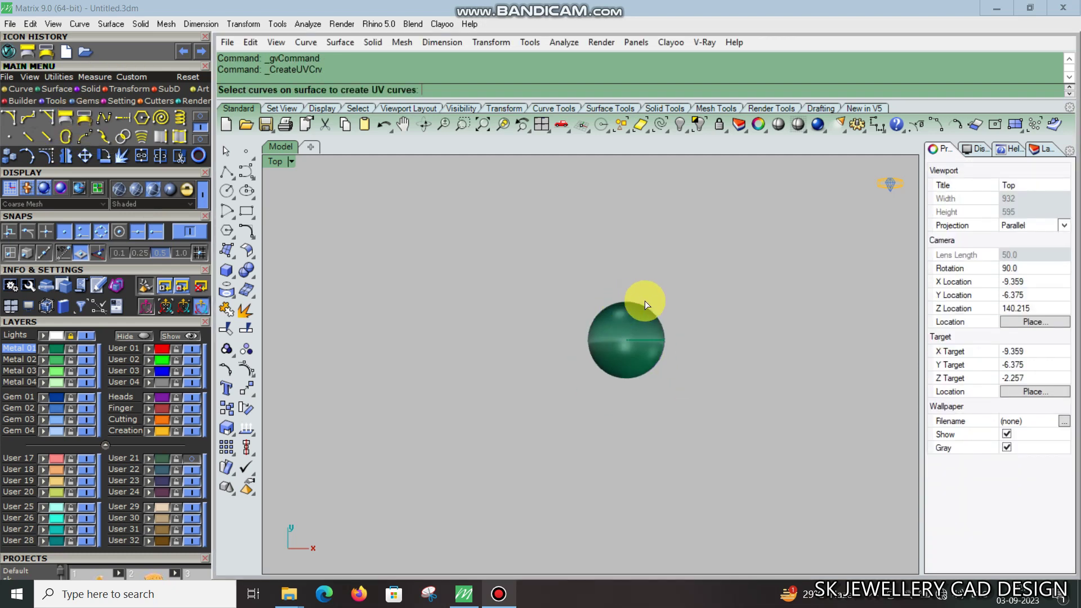
{"action": "left_click", "coordinate": [583, 301]}
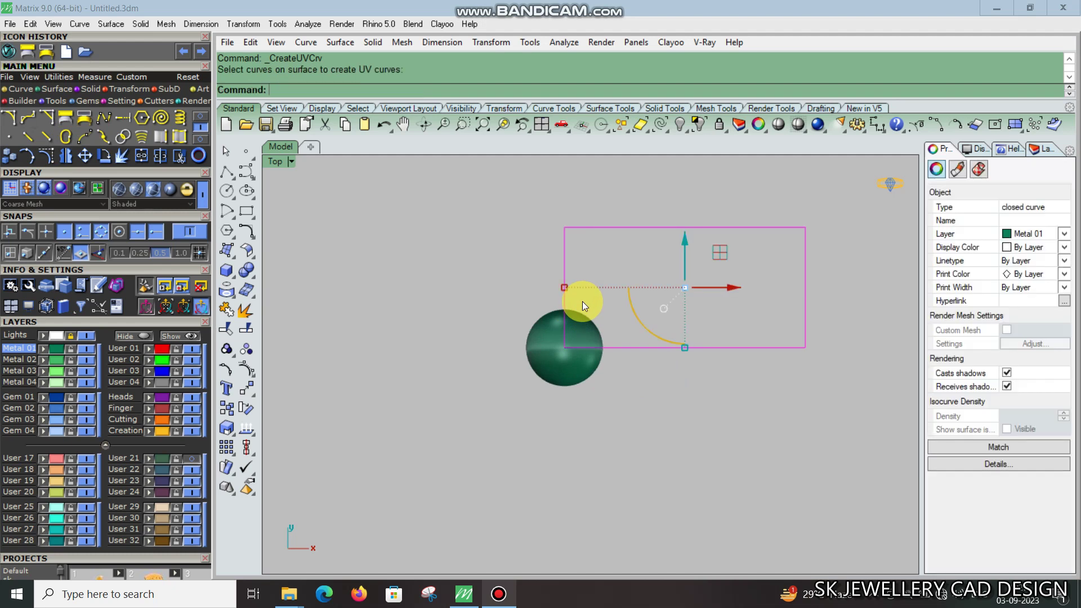
{"action": "scroll", "coordinate": [582, 302], "scroll_direction": "down", "scroll_amount": 2}
{"action": "right_click_drag", "start_coordinate": [583, 302], "coordinate": [553, 374]}
{"action": "mouse_move", "coordinate": [603, 326]}
{"action": "left_mouse_down"}
{"action": "mouse_move", "coordinate": [624, 252]}
{"action": "mouse_move", "coordinate": [678, 260]}
{"action": "left_mouse_up"}
{"action": "left_click", "coordinate": [710, 293]}
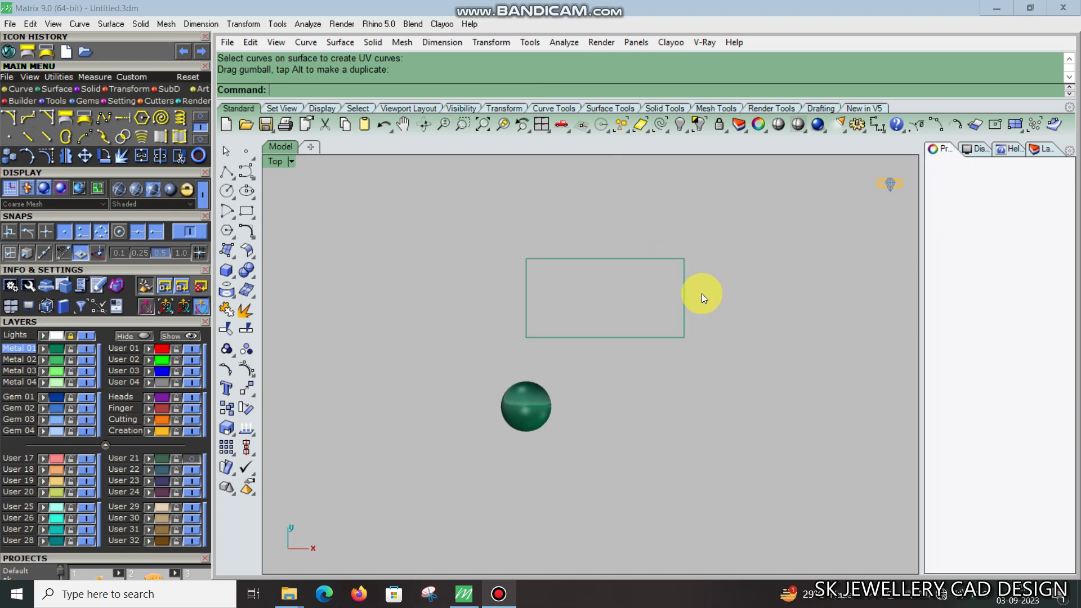
Step: Put the sphere on layer Metal 02, turn that layer off, and select the UV outline
{"action": "key", "text": "ctrl+F4"}
{"action": "mouse_move", "coordinate": [637, 326]}
{"action": "right_mouse_down"}
{"action": "mouse_move", "coordinate": [681, 295]}
{"action": "mouse_move", "coordinate": [630, 346]}
{"action": "right_mouse_up"}
{"action": "left_click", "coordinate": [630, 346]}
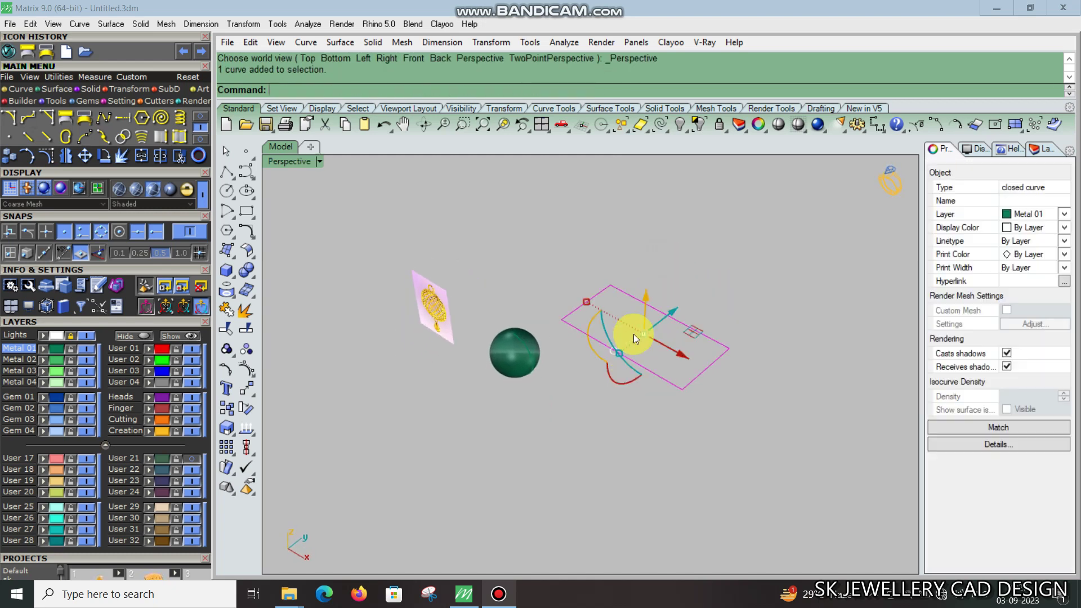
{"action": "mouse_move", "coordinate": [692, 292]}
{"action": "right_mouse_down"}
{"action": "mouse_move", "coordinate": [644, 332]}
{"action": "mouse_move", "coordinate": [627, 277]}
{"action": "mouse_move", "coordinate": [533, 344]}
{"action": "mouse_move", "coordinate": [455, 378]}
{"action": "right_mouse_up"}
{"action": "left_click", "coordinate": [455, 378]}
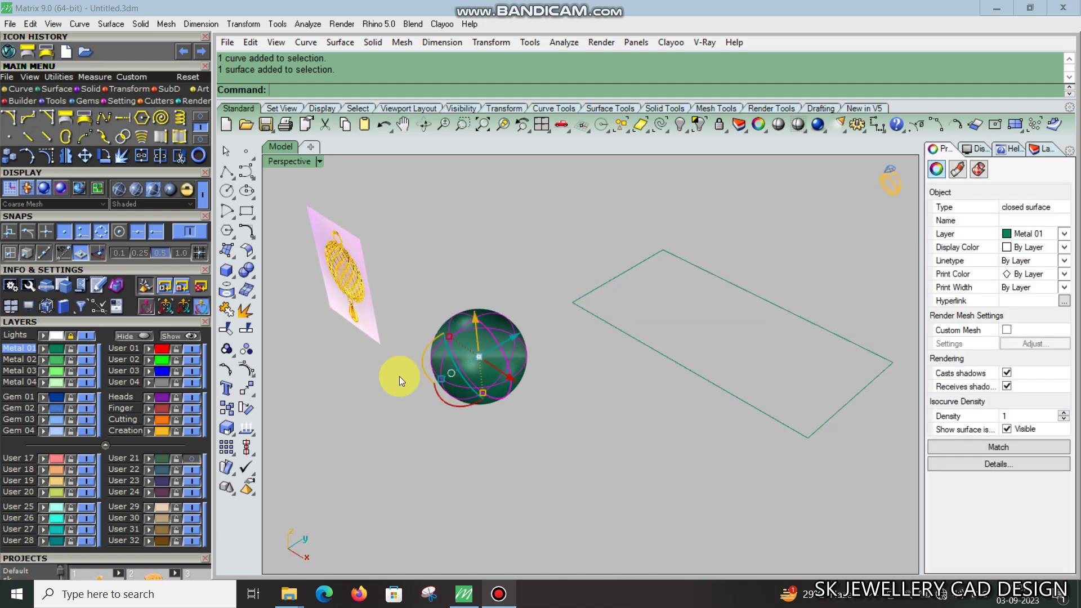
{"action": "left_click", "coordinate": [44, 359]}
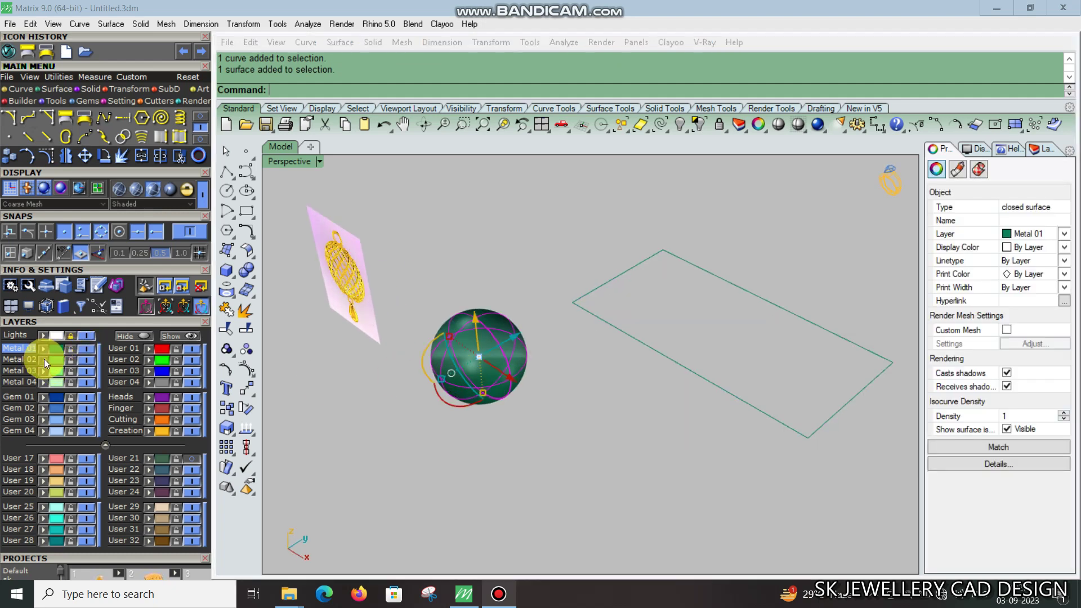
{"action": "left_click", "coordinate": [85, 360]}
{"action": "key", "text": "ctrl+F1"}
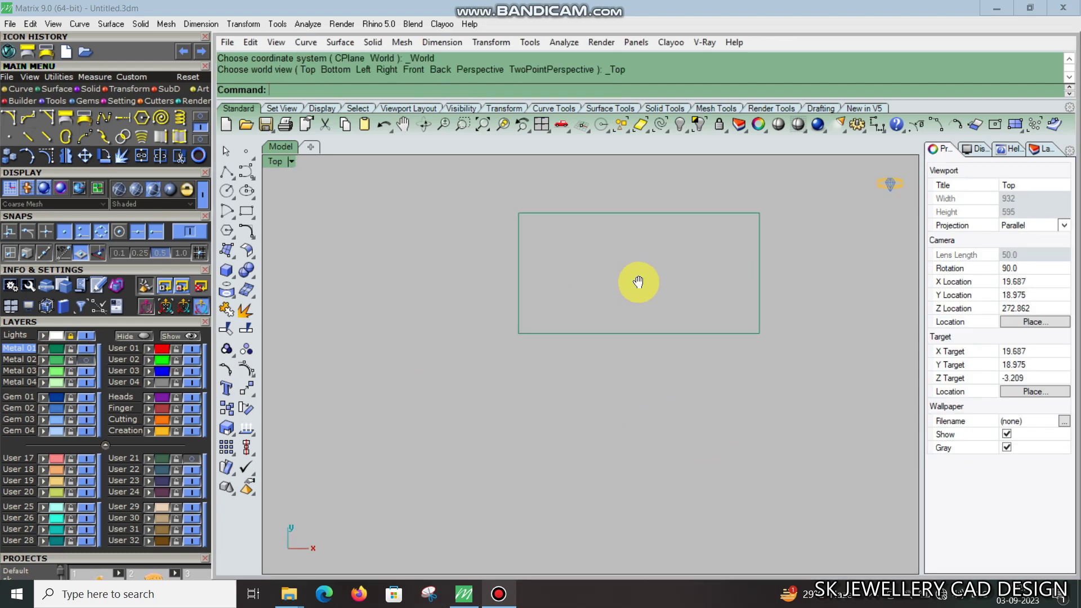
{"action": "left_click_drag", "start_coordinate": [619, 335], "coordinate": [447, 208]}
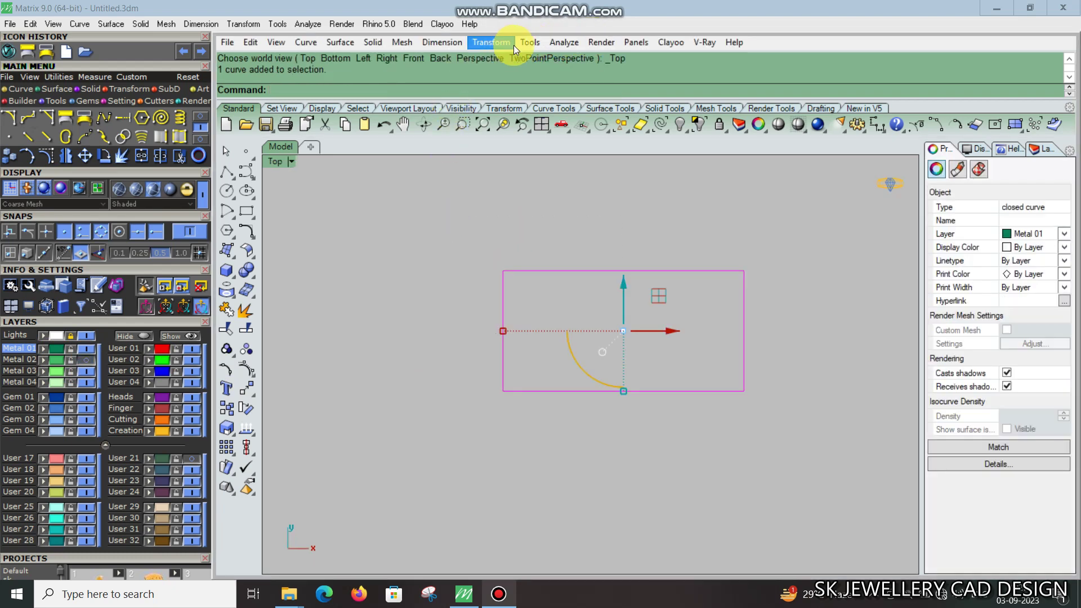
{"action": "left_click", "coordinate": [563, 43]}
{"action": "mouse_move", "coordinate": [599, 108]}
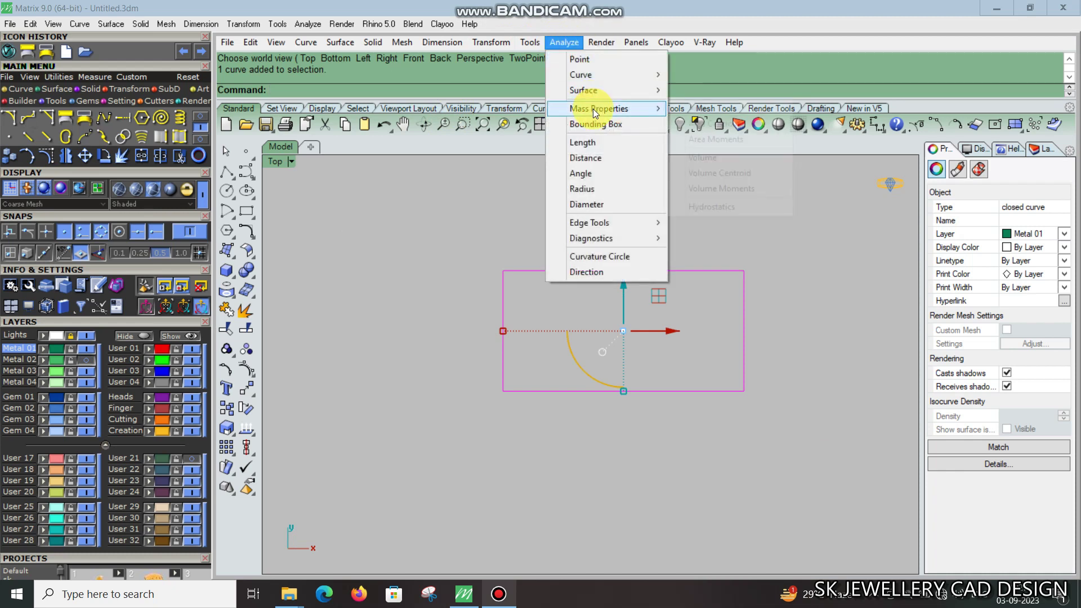
Step: Place an area-centroid point on the UV outline and draw a 3 × 3 square centred on it
{"action": "left_click", "coordinate": [710, 123]}
{"action": "left_click", "coordinate": [552, 336]}
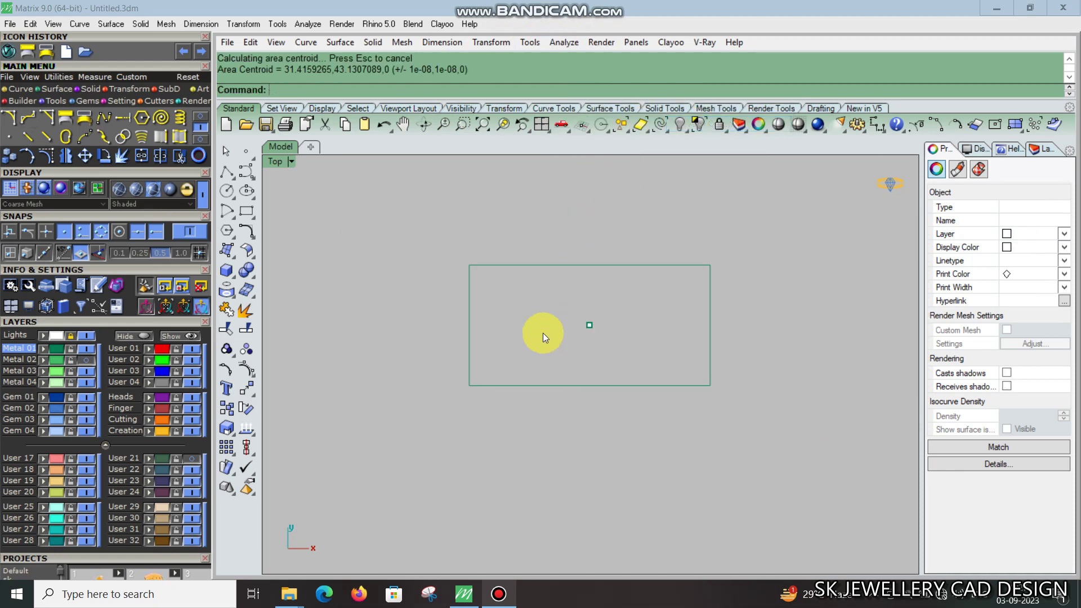
{"action": "left_click", "coordinate": [255, 219]}
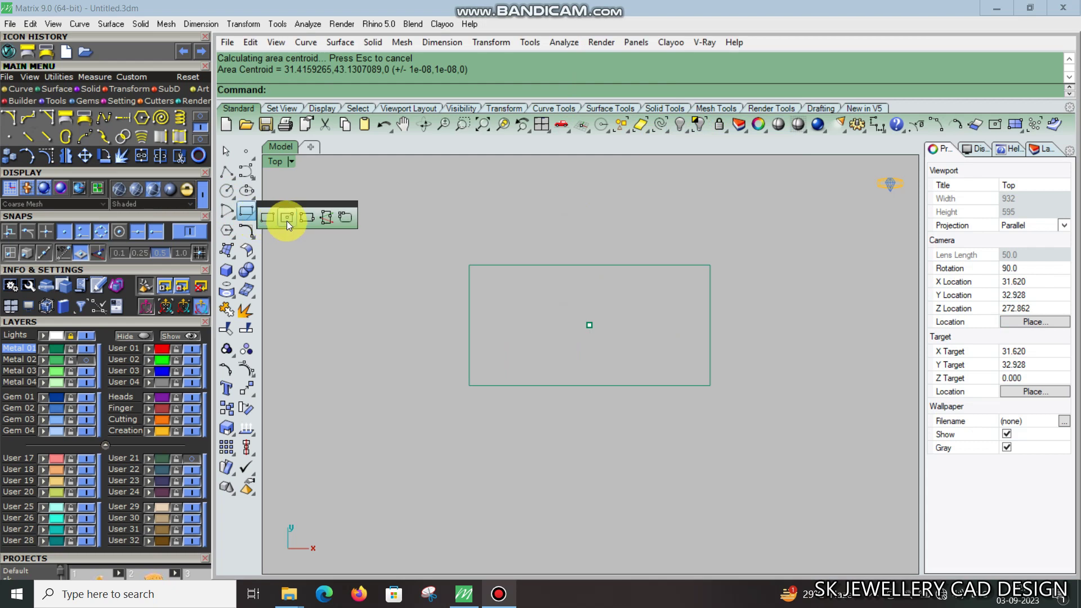
{"action": "left_click", "coordinate": [291, 222]}
{"action": "left_click", "coordinate": [587, 325]}
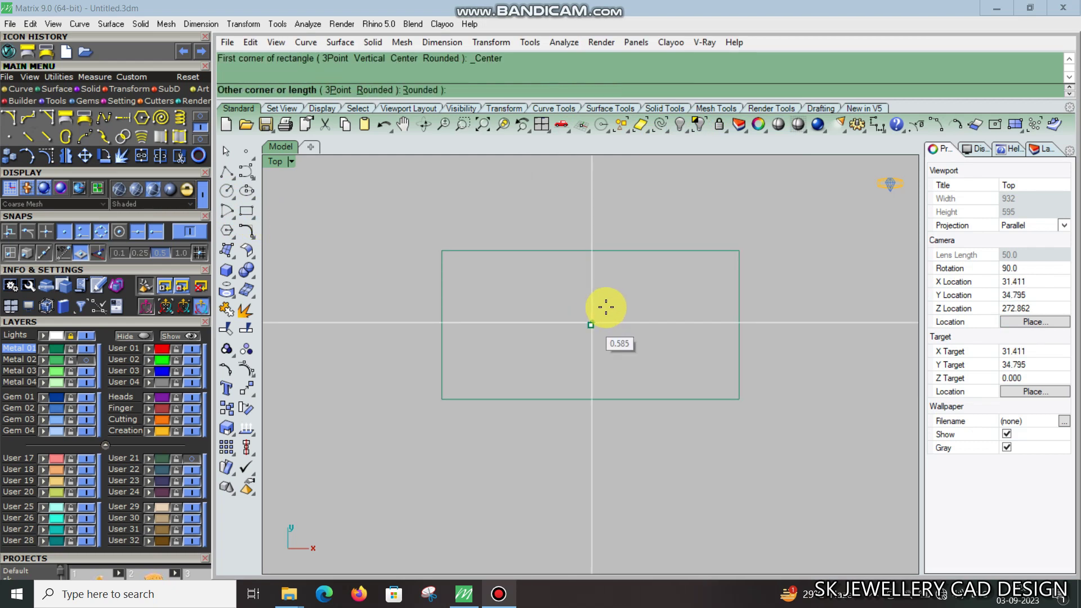
{"action": "scroll", "coordinate": [596, 319], "scroll_direction": "up", "scroll_amount": 3}
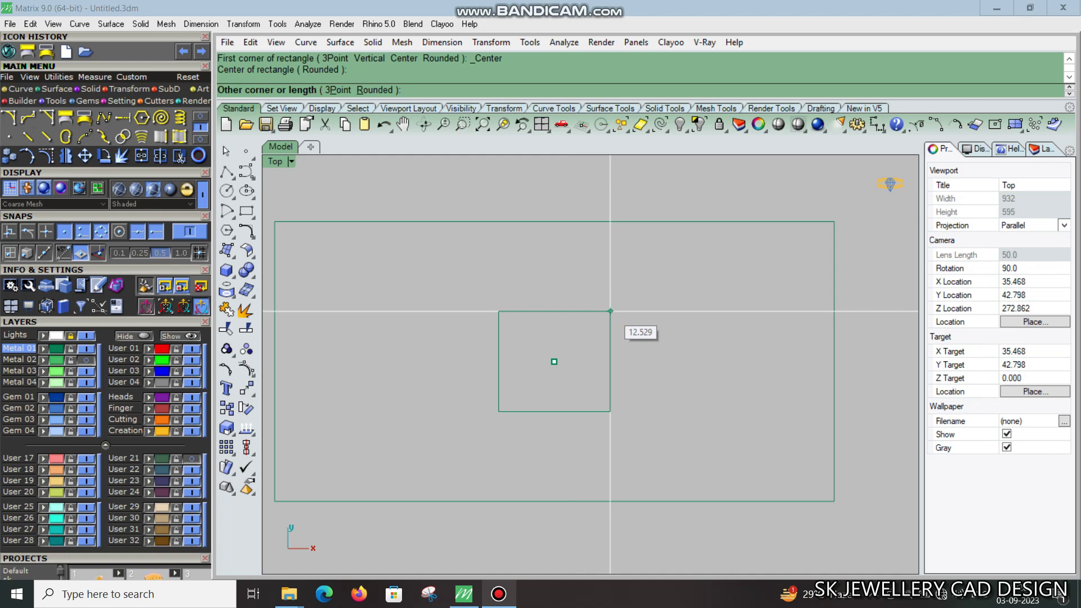
{"action": "type", "text": "3"}
{"action": "right_click", "coordinate": [610, 311]}
{"action": "type", "text": "3"}
{"action": "right_click", "coordinate": [610, 312]}
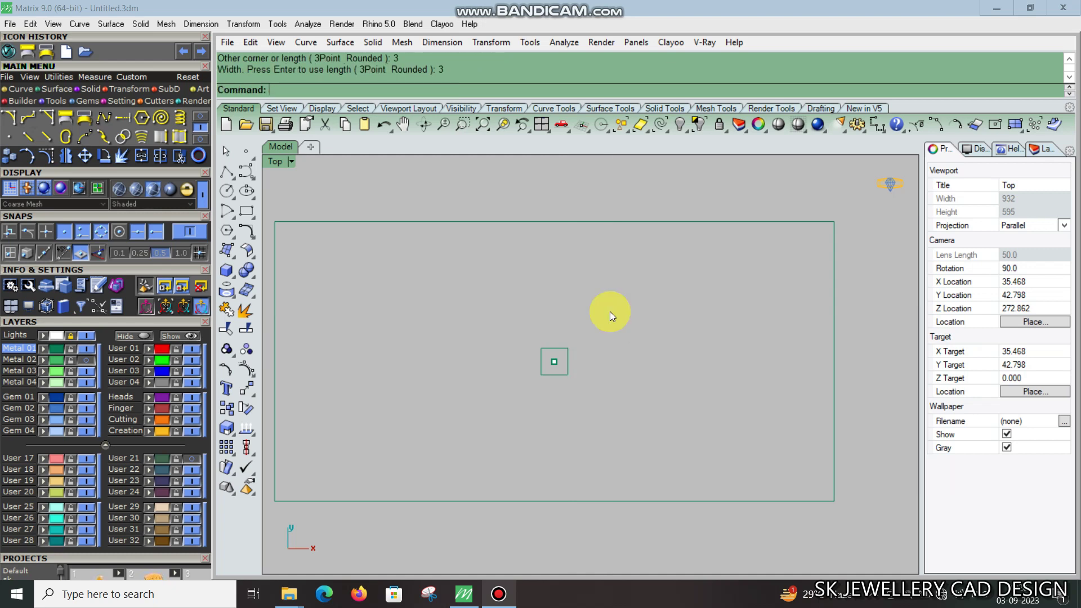
{"action": "left_click", "coordinate": [563, 349]}
{"action": "scroll", "coordinate": [563, 357], "scroll_direction": "up", "scroll_amount": 4}
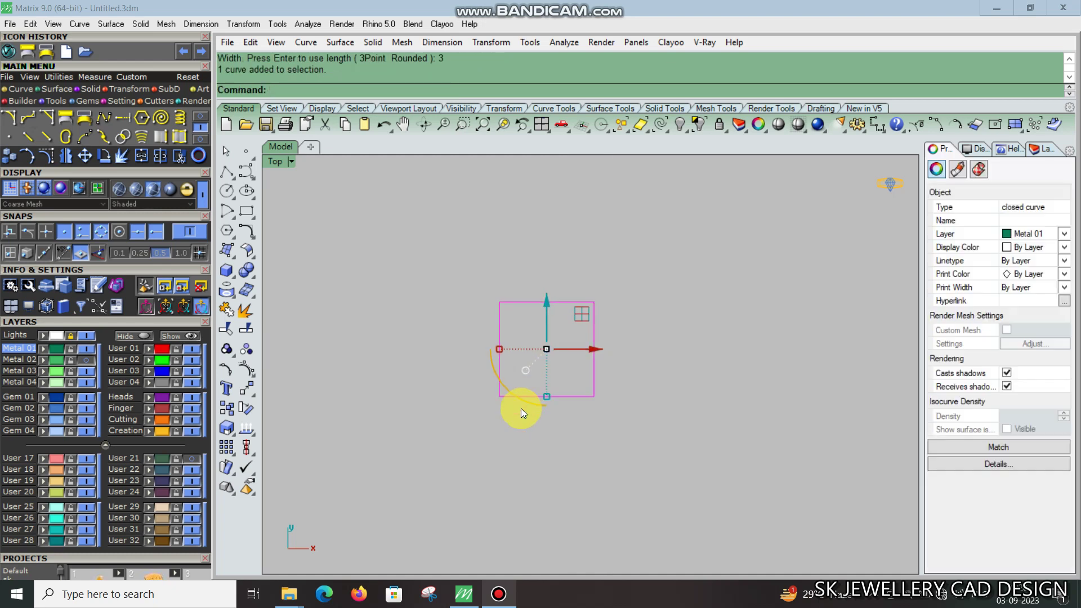
Step: Rotate the square 45° into a diamond and adjust its size
{"action": "left_click_drag", "start_coordinate": [522, 401], "coordinate": [586, 437]}
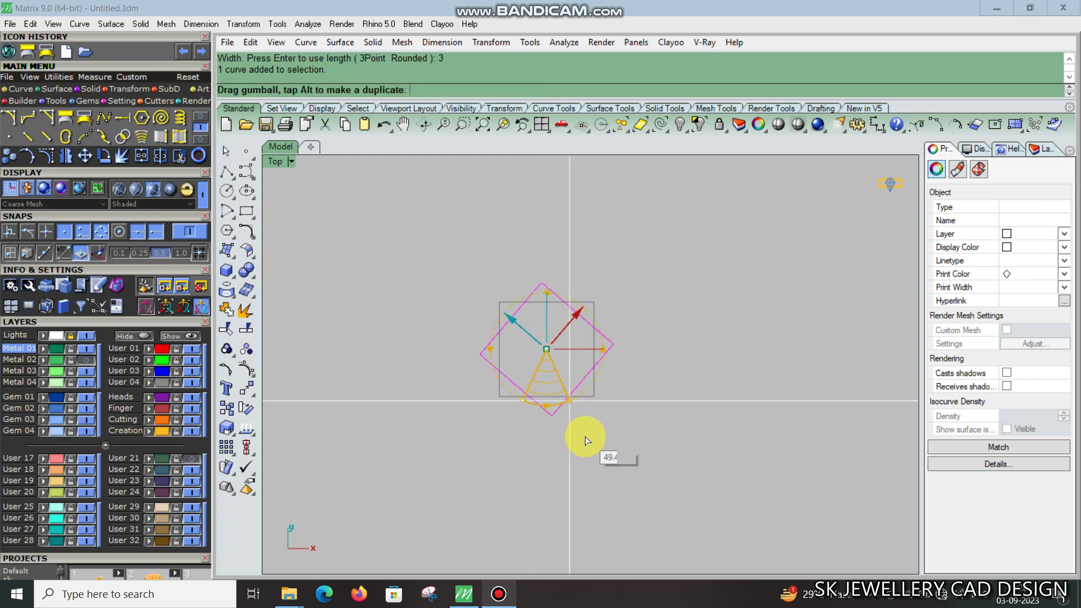
{"action": "left_click", "coordinate": [546, 349]}
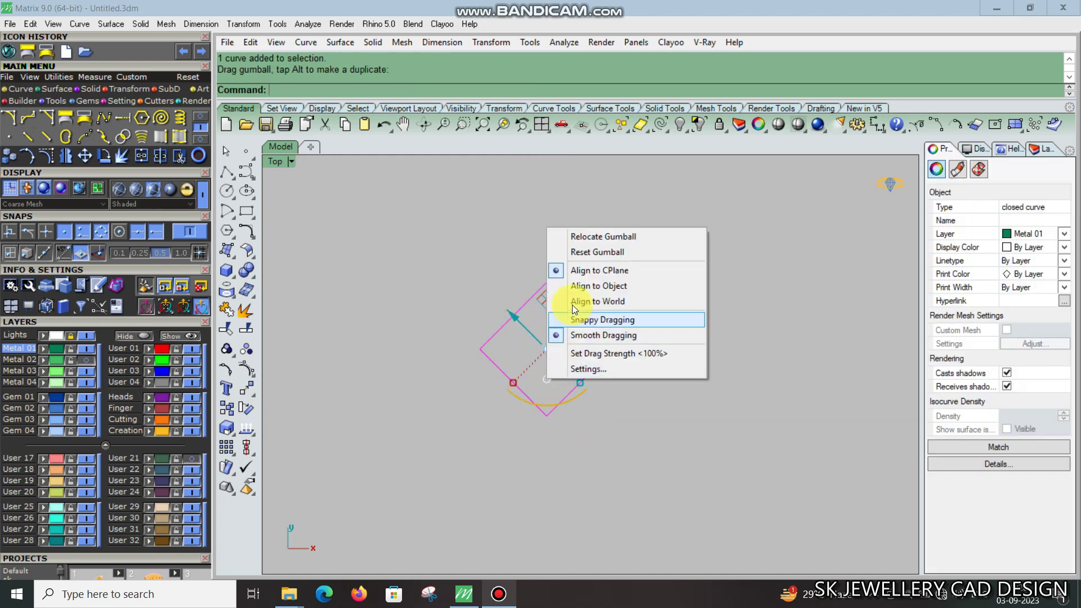
{"action": "left_click", "coordinate": [581, 288]}
{"action": "left_click", "coordinate": [549, 448]}
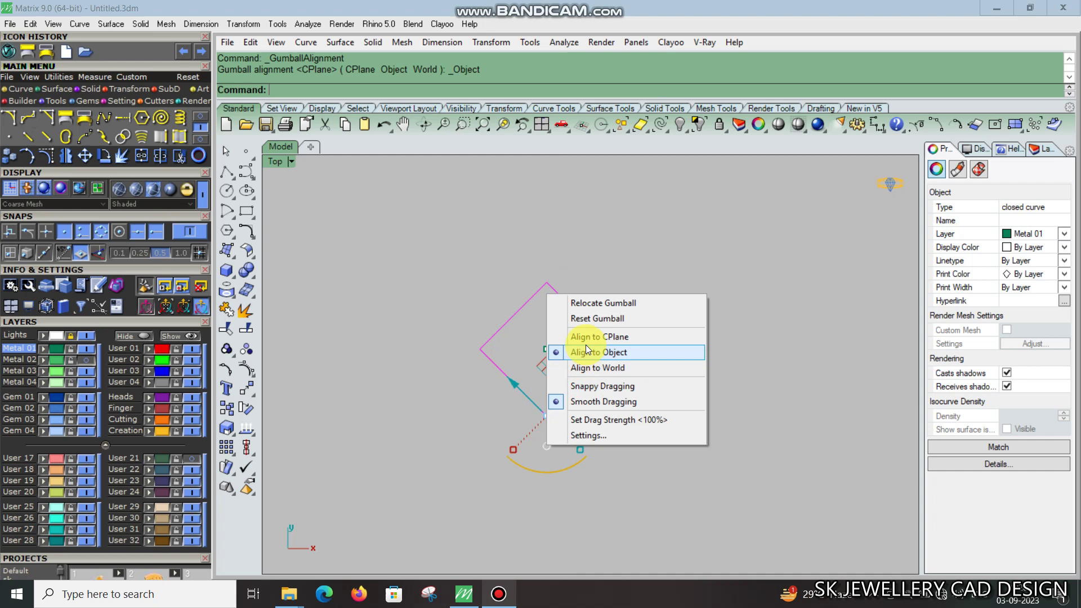
{"action": "left_click", "coordinate": [587, 330]}
{"action": "key", "text": "Escape"}
{"action": "left_click", "coordinate": [529, 305]}
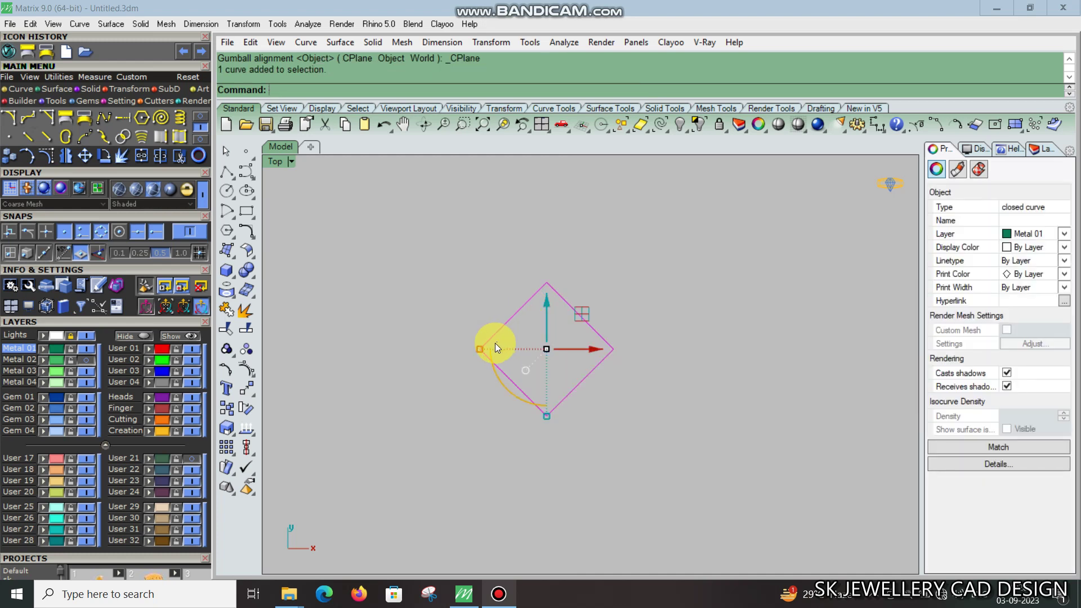
{"action": "left_click_drag", "start_coordinate": [475, 349], "coordinate": [492, 360]}
{"action": "key", "text": "Escape"}
{"action": "scroll", "coordinate": [547, 353], "scroll_direction": "down", "scroll_amount": 3}
{"action": "right_click_drag", "start_coordinate": [537, 355], "coordinate": [783, 396]}
Step: Move the diamond so its corner sits on the UV rectangle's top-left corner
{"action": "left_click", "coordinate": [788, 372]}
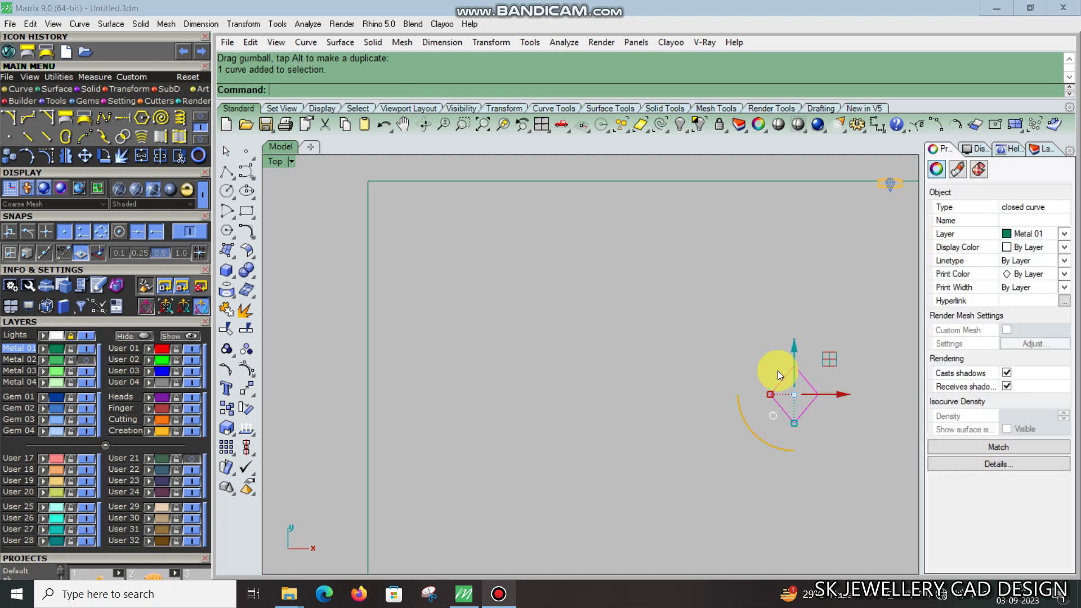
{"action": "left_click", "coordinate": [246, 389]}
{"action": "left_click", "coordinate": [776, 399]}
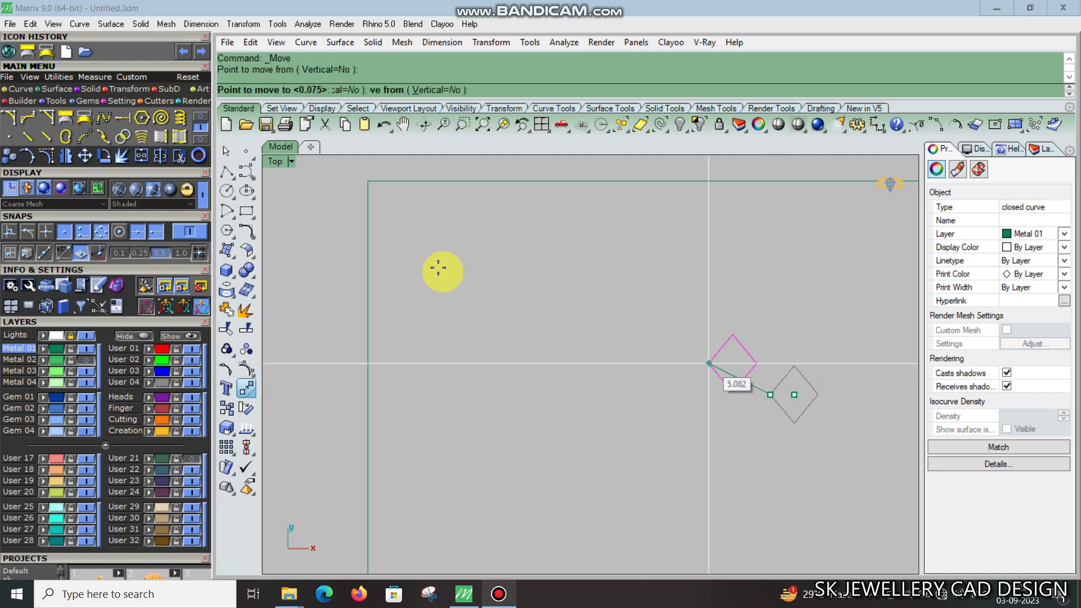
{"action": "left_click", "coordinate": [368, 210]}
{"action": "scroll", "coordinate": [389, 178], "scroll_direction": "up", "scroll_amount": 5}
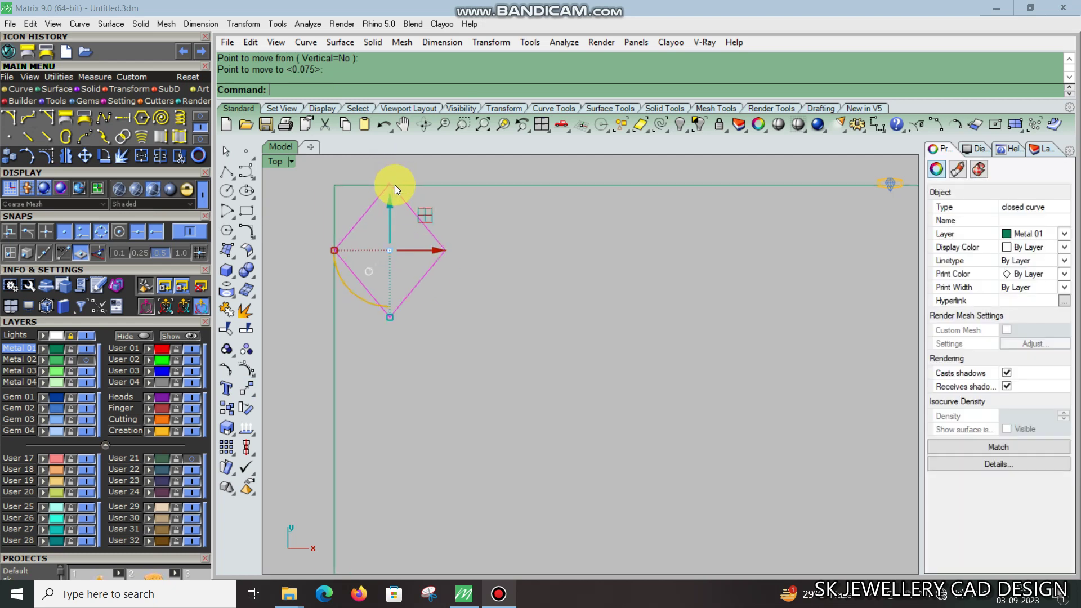
{"action": "left_click_drag", "start_coordinate": [385, 228], "coordinate": [394, 224]}
{"action": "scroll", "coordinate": [488, 240], "scroll_direction": "down", "scroll_amount": 4}
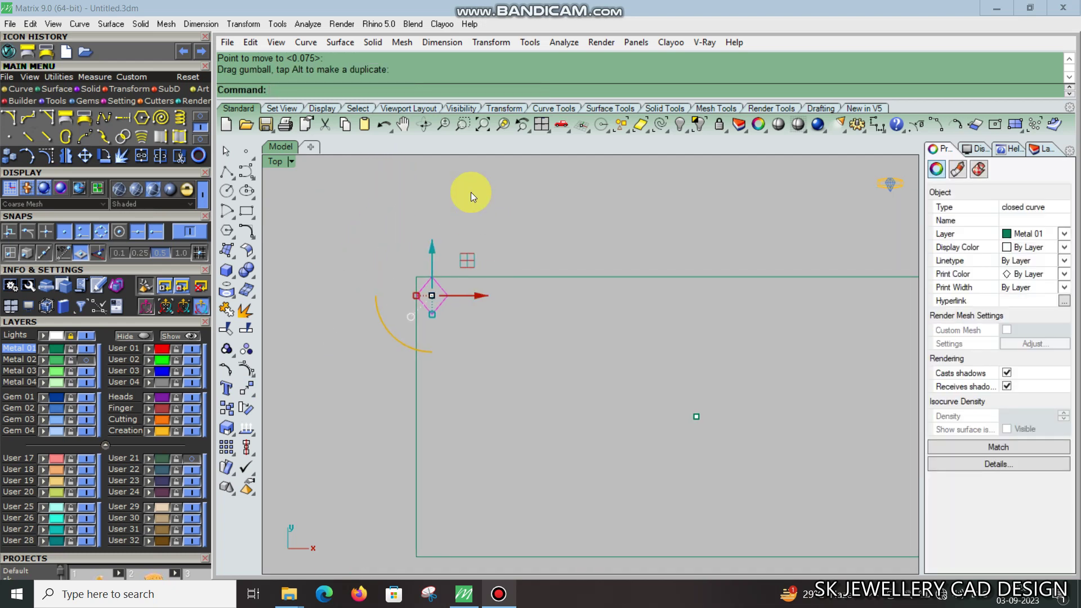
{"action": "left_click", "coordinate": [488, 43]}
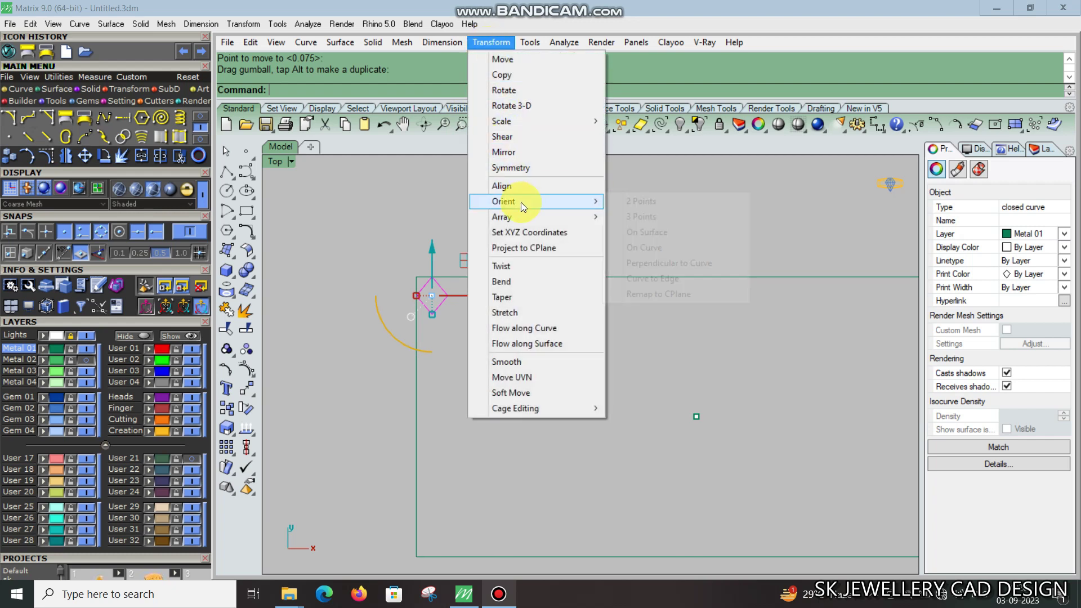
{"action": "mouse_move", "coordinate": [502, 218]}
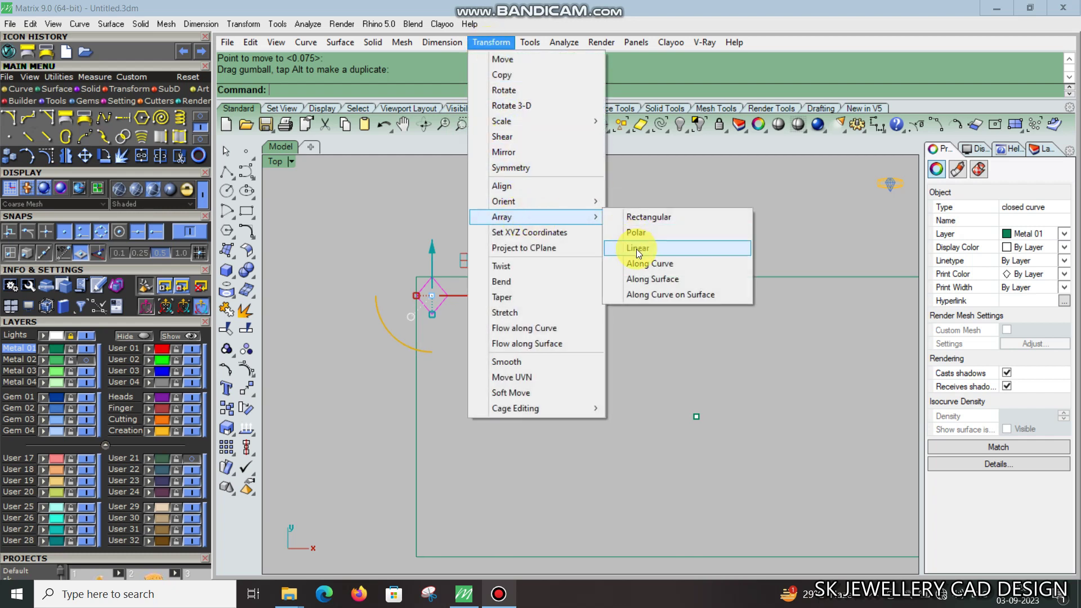
Step: Linearly array the diamond 12 times, tip to tip, down the rectangle's left edge
{"action": "left_click", "coordinate": [637, 249]}
{"action": "scroll", "coordinate": [509, 323], "scroll_direction": "down", "scroll_amount": 3}
{"action": "scroll", "coordinate": [485, 333], "scroll_direction": "up", "scroll_amount": 3}
{"action": "right_click_drag", "start_coordinate": [485, 333], "coordinate": [463, 294]}
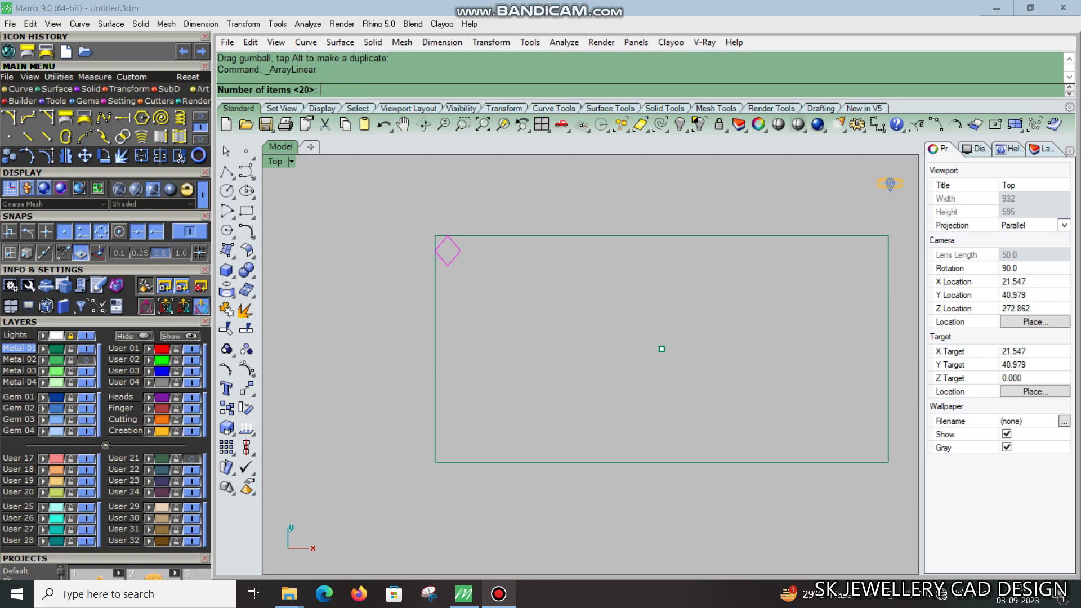
{"action": "type", "text": "12"}
{"action": "key", "text": "Return"}
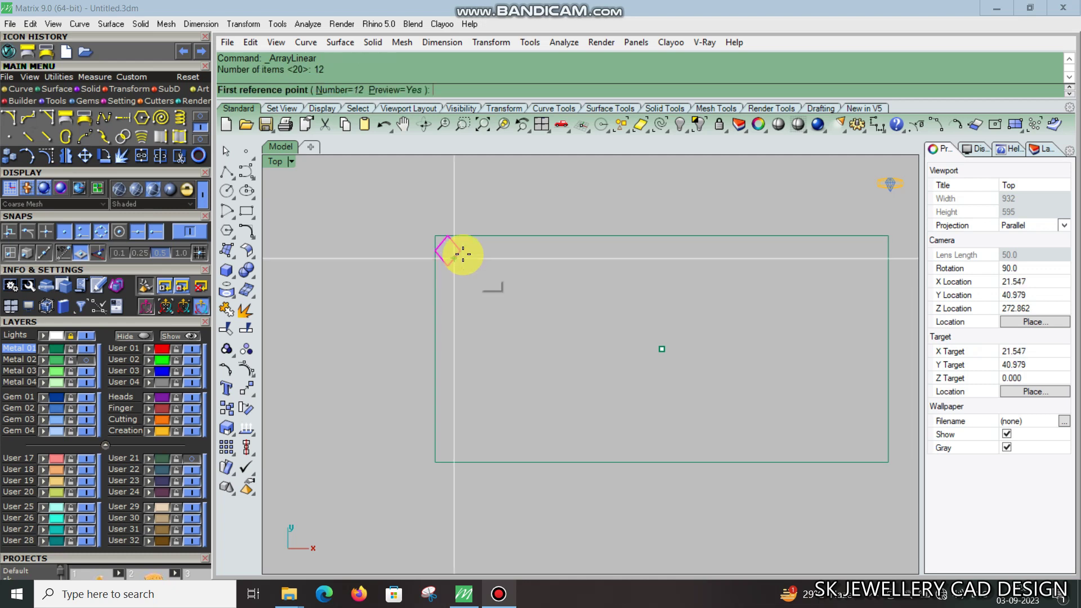
{"action": "left_click", "coordinate": [449, 234]}
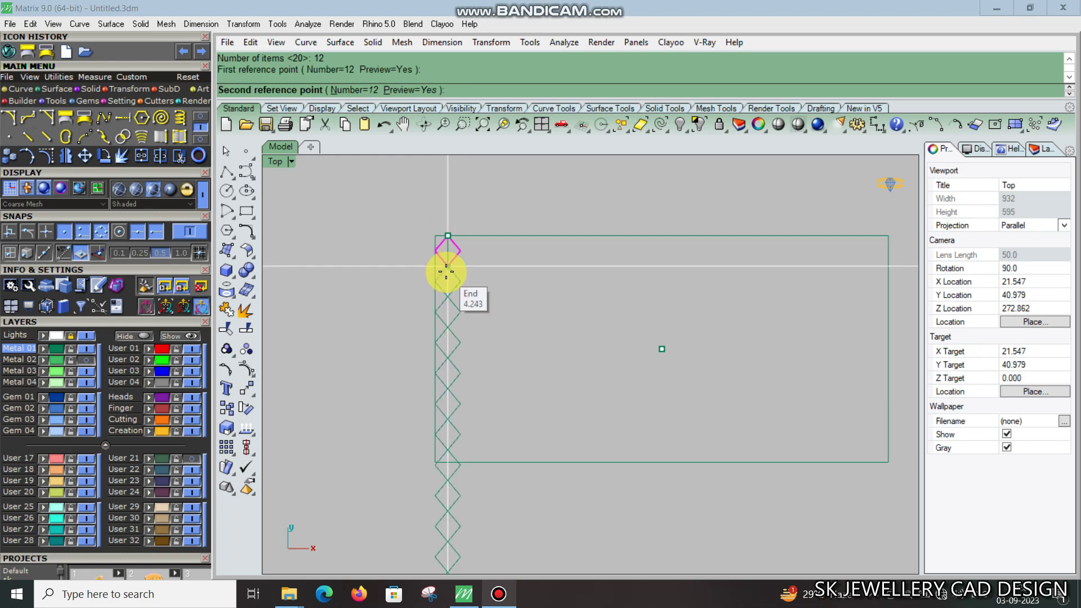
{"action": "left_click", "coordinate": [446, 272]}
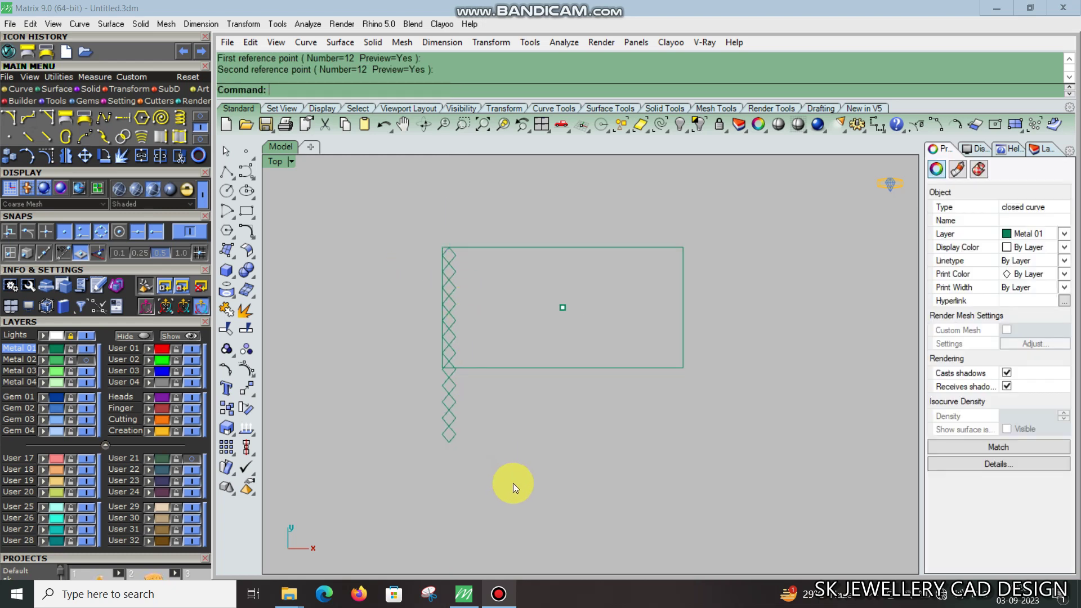
Step: Delete the overflow diamonds at the bottom and select the remaining chain
{"action": "key", "text": "Escape"}
{"action": "right_click_drag", "start_coordinate": [513, 483], "coordinate": [498, 464]}
{"action": "left_click_drag", "start_coordinate": [411, 407], "coordinate": [403, 381]}
{"action": "scroll", "coordinate": [461, 351], "scroll_direction": "up", "scroll_amount": 5}
{"action": "key", "text": "Delete"}
{"action": "left_click", "coordinate": [424, 386]}
{"action": "scroll", "coordinate": [491, 380], "scroll_direction": "down", "scroll_amount": 3}
{"action": "left_click_drag", "start_coordinate": [499, 402], "coordinate": [464, 216]}
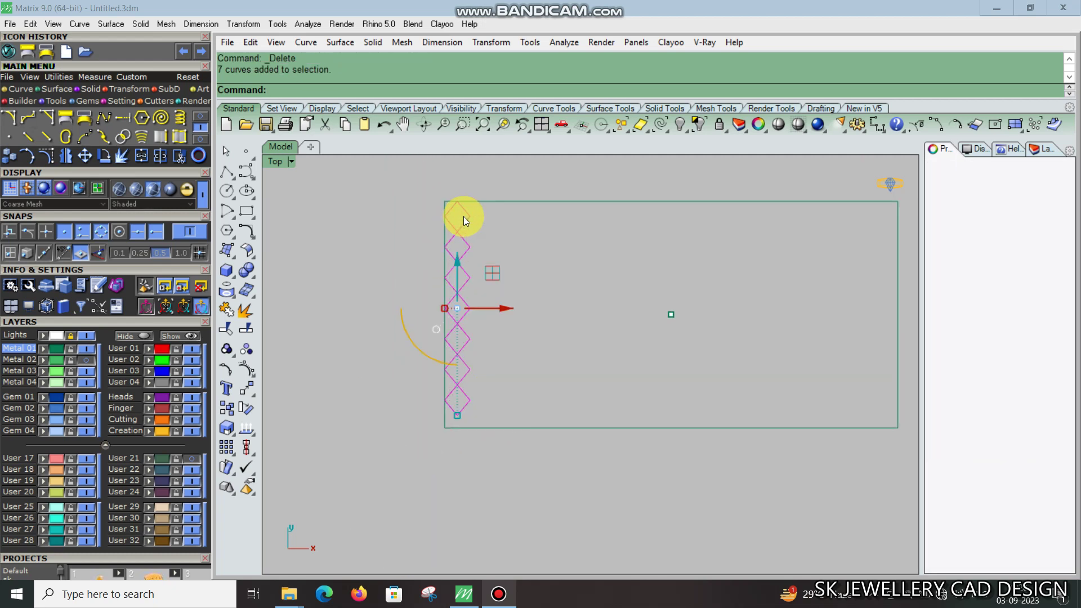
Step: Scale2D the chain from its top point so it reaches the rectangle's bottom edge
{"action": "left_click", "coordinate": [232, 435]}
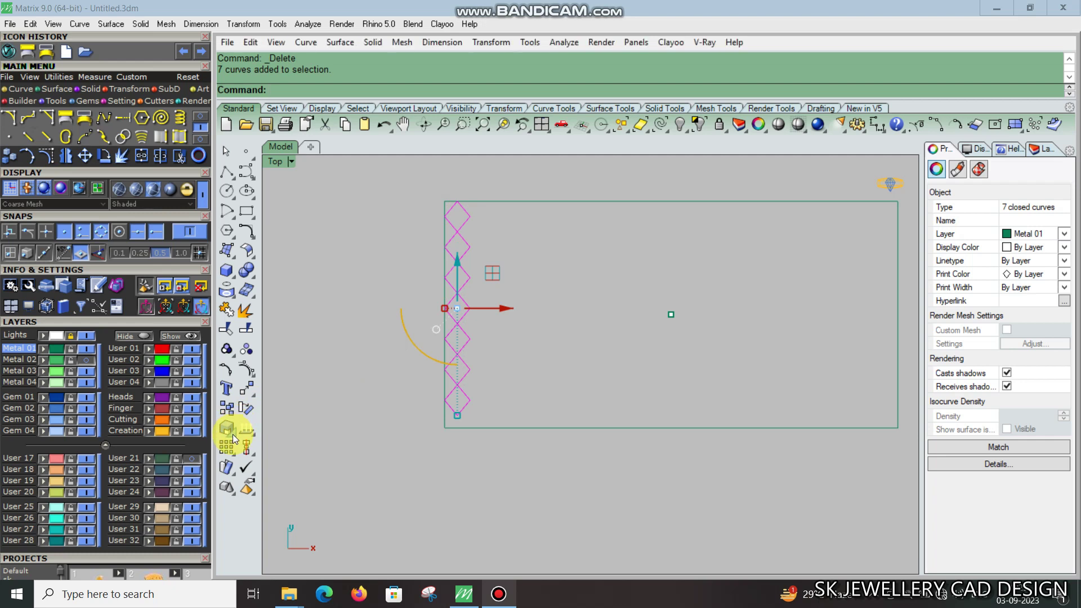
{"action": "left_click", "coordinate": [272, 434]}
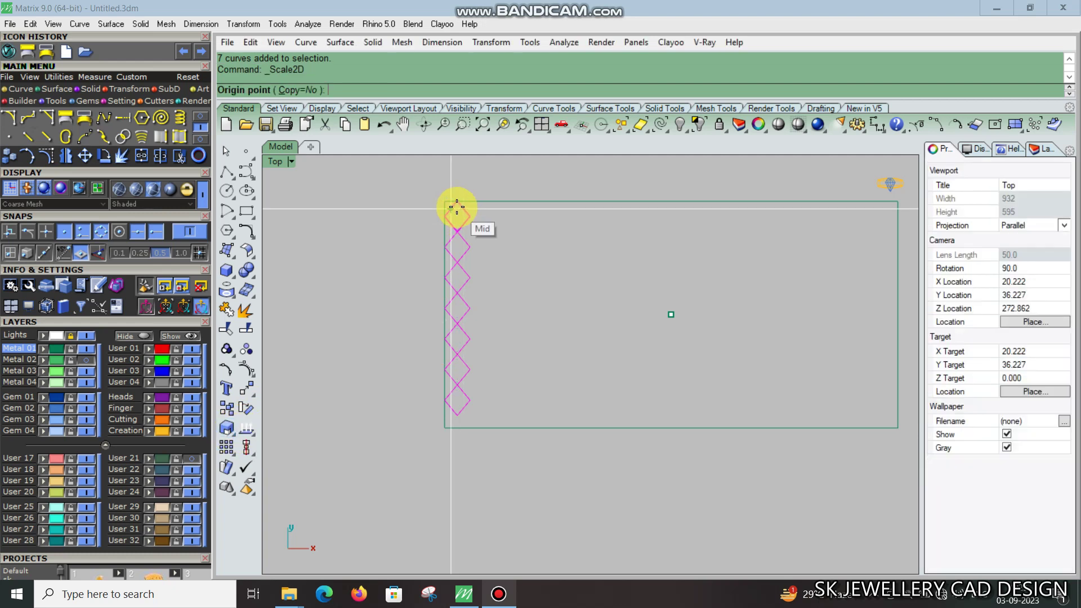
{"action": "left_click", "coordinate": [457, 207]}
{"action": "scroll", "coordinate": [457, 330], "scroll_direction": "up", "scroll_amount": 1}
{"action": "scroll", "coordinate": [578, 402], "scroll_direction": "up", "scroll_amount": 2}
{"action": "scroll", "coordinate": [507, 338], "scroll_direction": "up", "scroll_amount": 2}
{"action": "left_click", "coordinate": [476, 320]}
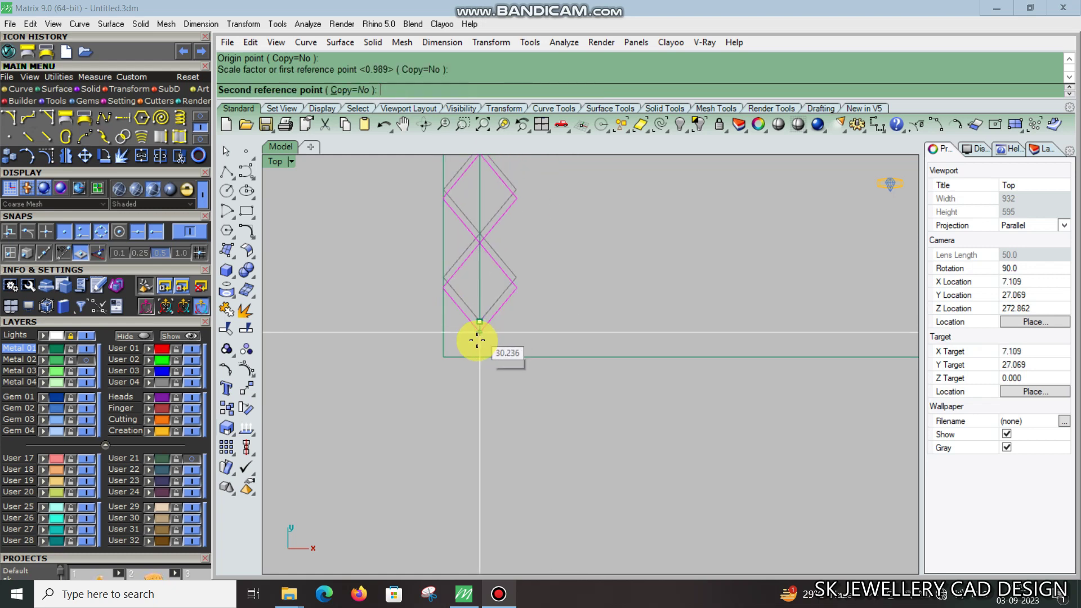
{"action": "left_click", "coordinate": [480, 356]}
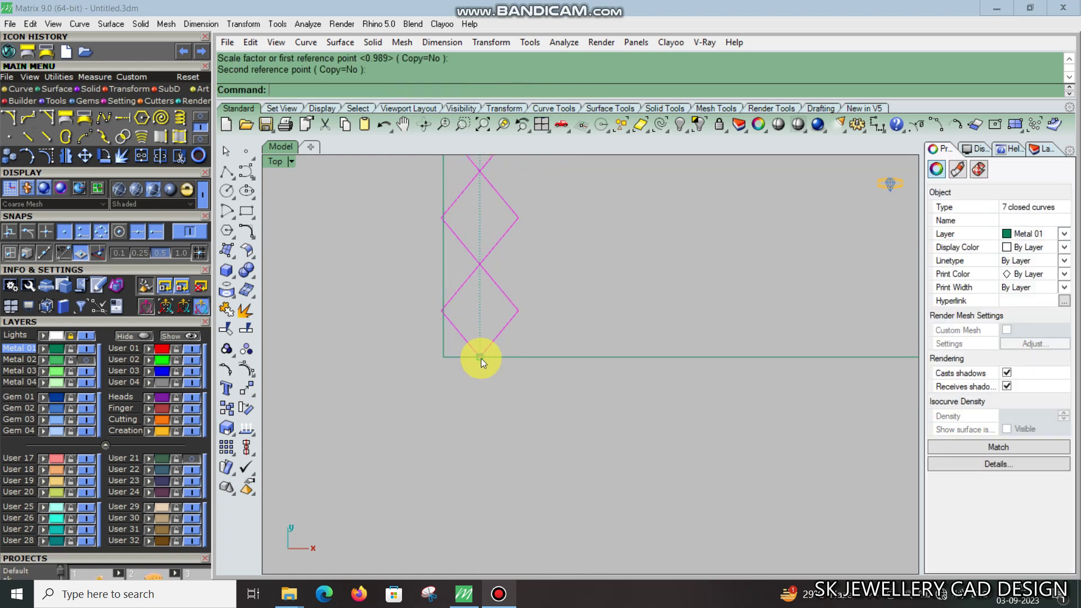
{"action": "right_click_drag", "start_coordinate": [490, 332], "coordinate": [505, 293]}
{"action": "right_click_drag", "start_coordinate": [514, 267], "coordinate": [500, 282]}
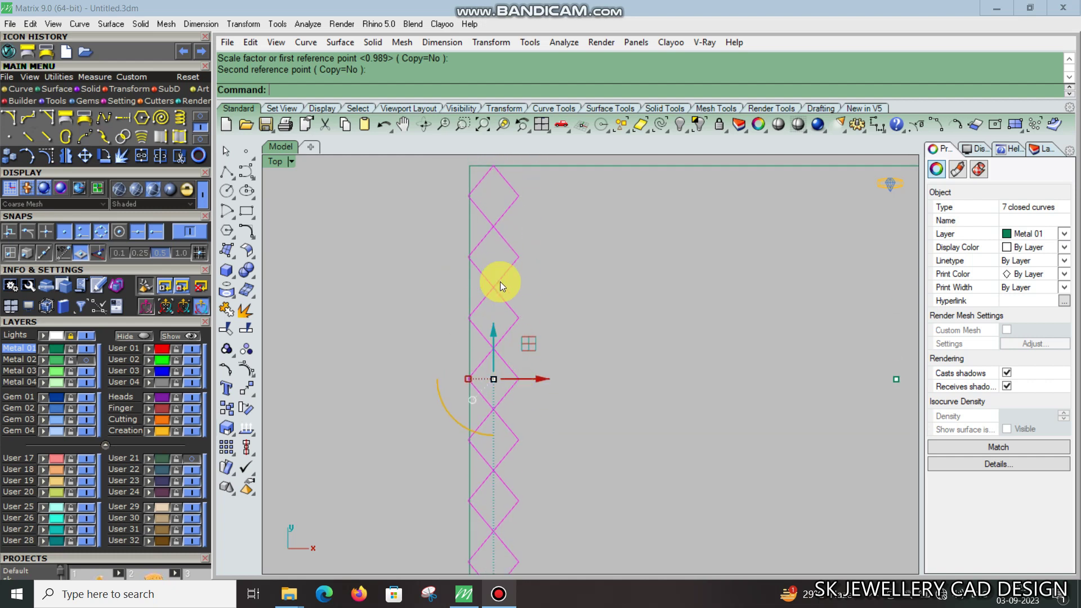
Step: Nudge the diamond chain slightly sideways with the gumball's X arrow
{"action": "scroll", "coordinate": [513, 390], "scroll_direction": "up", "scroll_amount": 2}
{"action": "scroll", "coordinate": [540, 384], "scroll_direction": "up", "scroll_amount": 1}
{"action": "left_click_drag", "start_coordinate": [546, 383], "coordinate": [549, 393]}
{"action": "left_click", "coordinate": [549, 396]}
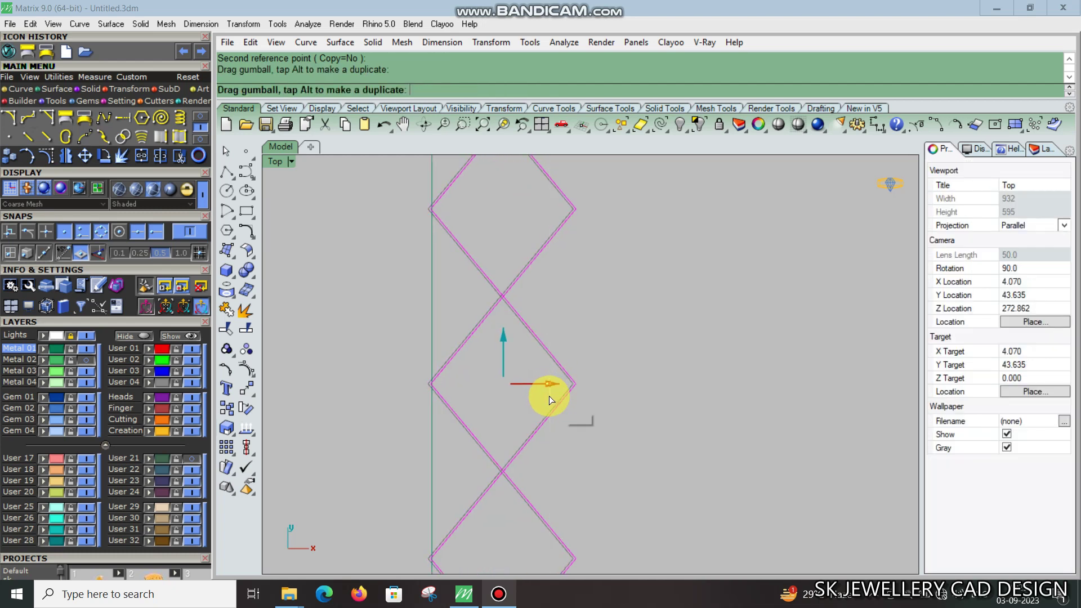
{"action": "scroll", "coordinate": [523, 309], "scroll_direction": "down", "scroll_amount": 5}
{"action": "scroll", "coordinate": [519, 256], "scroll_direction": "down", "scroll_amount": 1}
{"action": "scroll", "coordinate": [529, 249], "scroll_direction": "up", "scroll_amount": 3}
{"action": "scroll", "coordinate": [558, 284], "scroll_direction": "down", "scroll_amount": 6}
Step: Linear-array the diamond chain 25 times, spaced one diamond width apart
{"action": "left_click", "coordinate": [489, 42]}
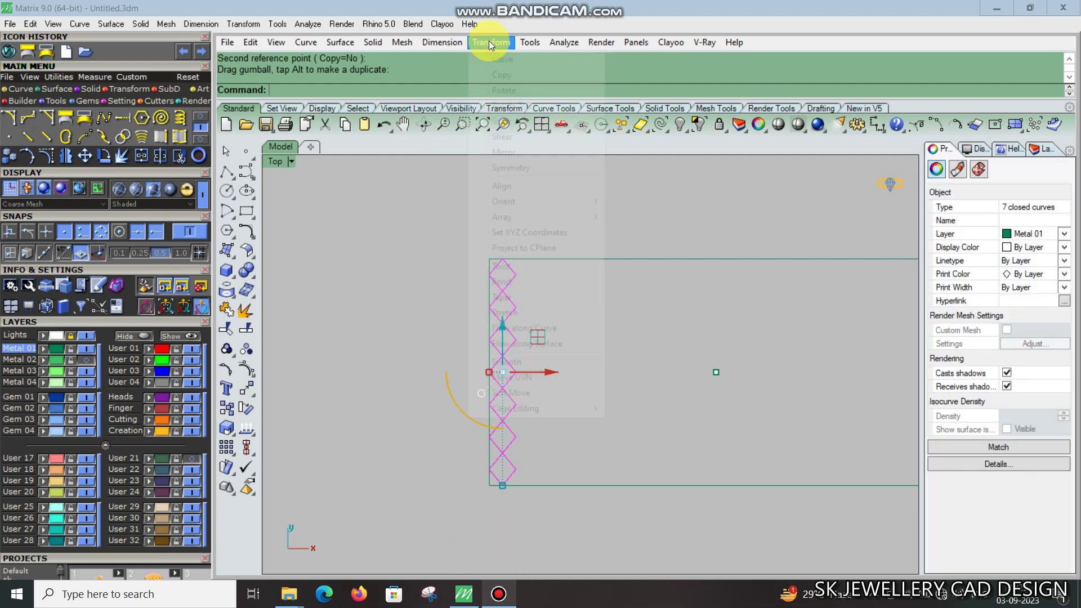
{"action": "mouse_move", "coordinate": [502, 217]}
{"action": "left_click", "coordinate": [630, 247]}
{"action": "scroll", "coordinate": [505, 282], "scroll_direction": "down", "scroll_amount": 3}
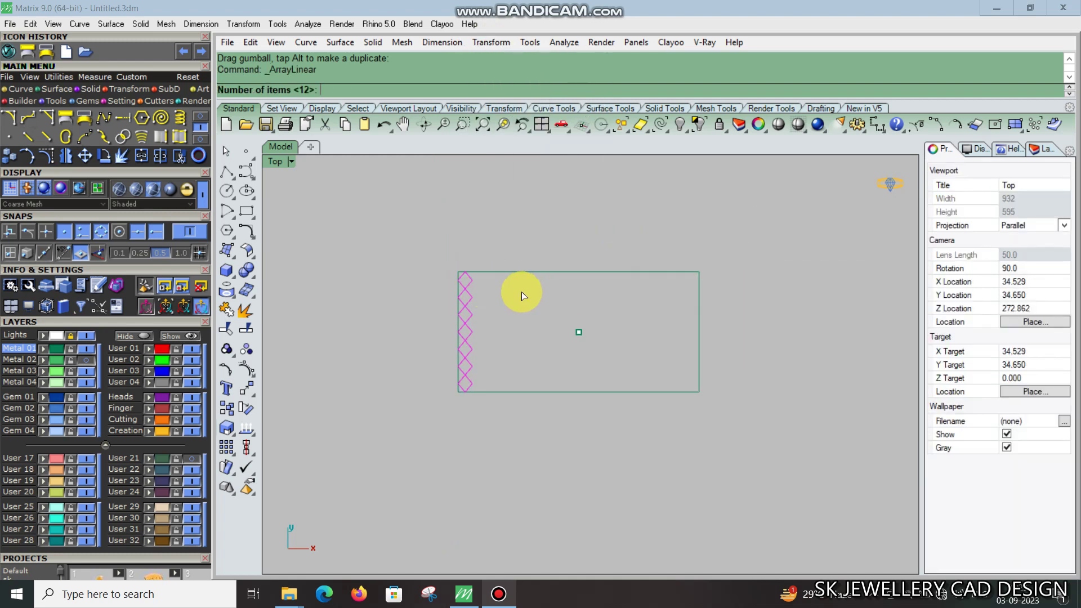
{"action": "type", "text": "25"}
{"action": "key", "text": "Return"}
{"action": "scroll", "coordinate": [468, 401], "scroll_direction": "up", "scroll_amount": 3}
{"action": "scroll", "coordinate": [468, 401], "scroll_direction": "up", "scroll_amount": 5}
{"action": "scroll", "coordinate": [423, 405], "scroll_direction": "up", "scroll_amount": 2}
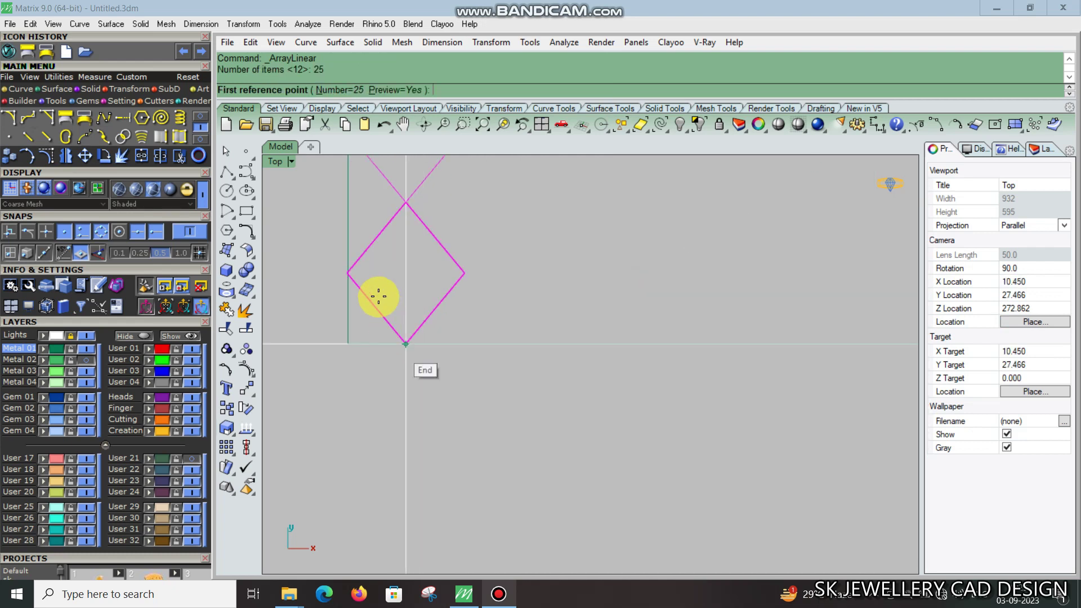
{"action": "left_click", "coordinate": [349, 271]}
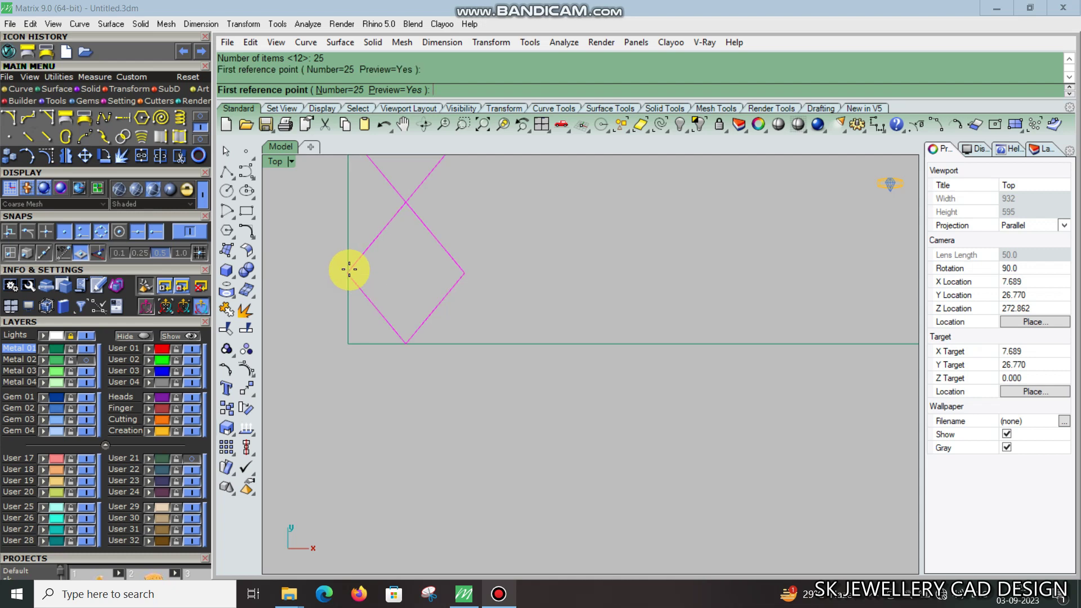
{"action": "left_click", "coordinate": [462, 280]}
Step: Delete the extra lattice copies that extend past the rectangle
{"action": "scroll", "coordinate": [606, 318], "scroll_direction": "down", "scroll_amount": 2}
{"action": "scroll", "coordinate": [606, 318], "scroll_direction": "down", "scroll_amount": 2}
{"action": "scroll", "coordinate": [633, 326], "scroll_direction": "down", "scroll_amount": 2}
{"action": "key", "text": "Escape"}
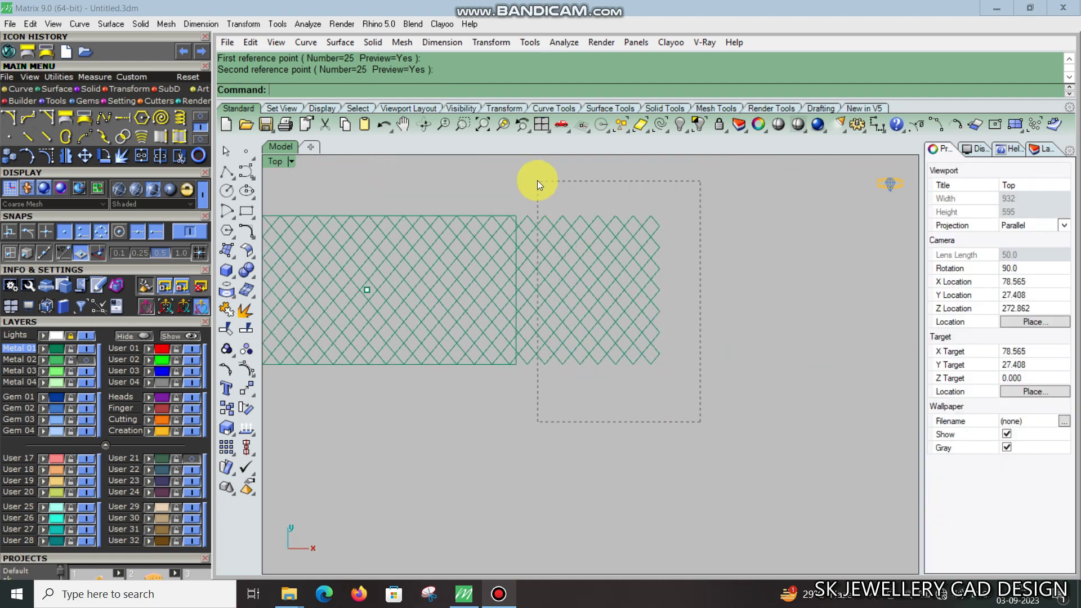
{"action": "left_click_drag", "start_coordinate": [537, 180], "coordinate": [538, 178]}
{"action": "key", "text": "Delete"}
Step: Lock the rectangle frame and window-select all 119 lattice curves
{"action": "scroll", "coordinate": [531, 269], "scroll_direction": "up", "scroll_amount": 3}
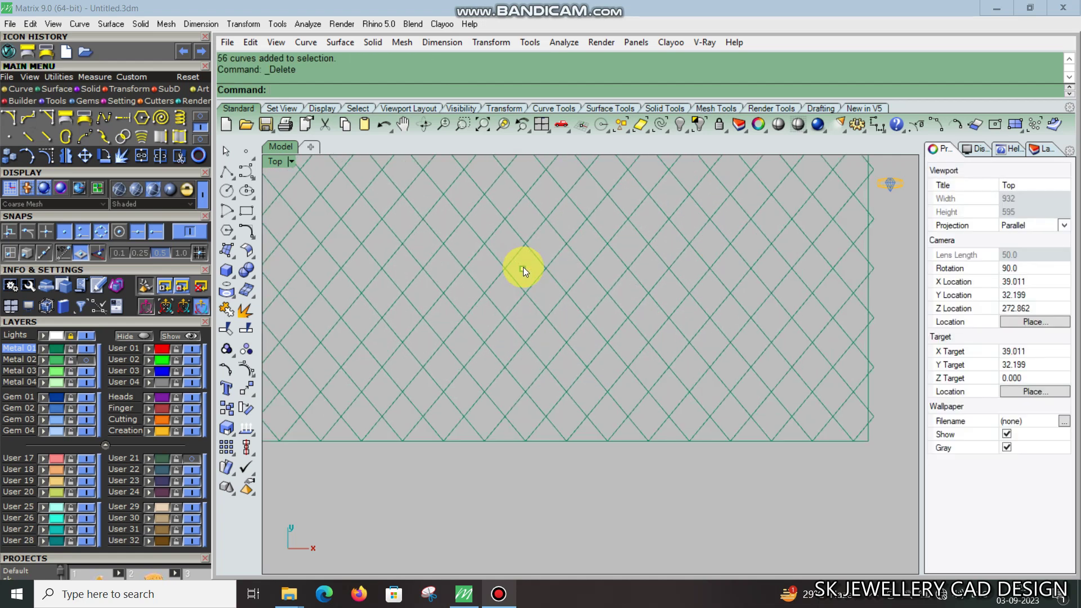
{"action": "left_click", "coordinate": [522, 269]}
{"action": "scroll", "coordinate": [532, 270], "scroll_direction": "down", "scroll_amount": 2}
{"action": "left_click", "coordinate": [753, 187]}
{"action": "left_click", "coordinate": [719, 125]}
{"action": "scroll", "coordinate": [616, 299], "scroll_direction": "down", "scroll_amount": 3}
{"action": "left_click_drag", "start_coordinate": [387, 173], "coordinate": [741, 369]}
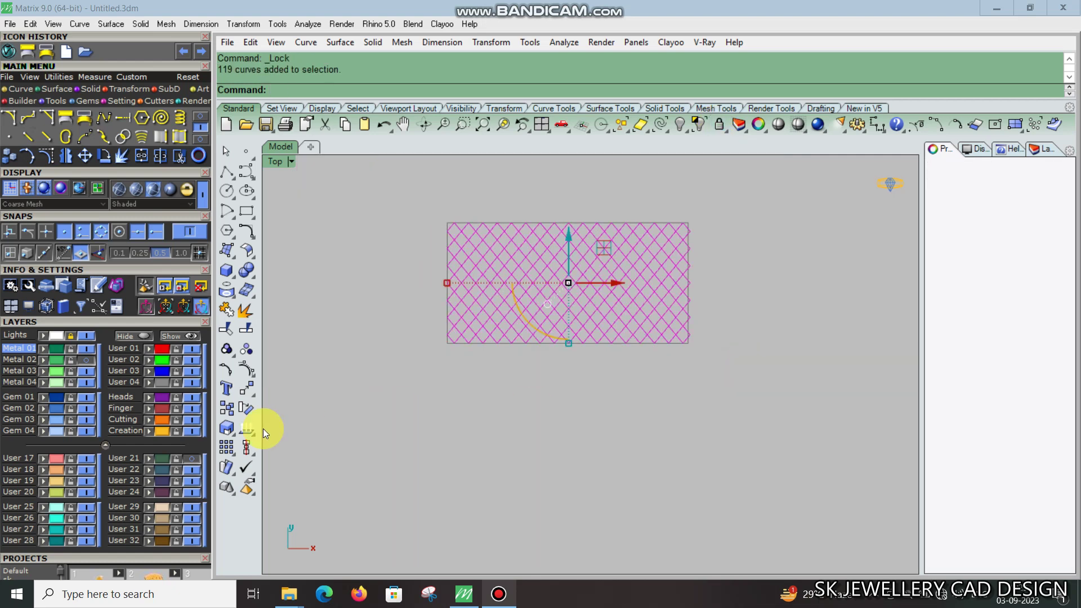
Step: Scale2D the lattice from its left midpoint using a reference on its right side
{"action": "left_click", "coordinate": [231, 437]}
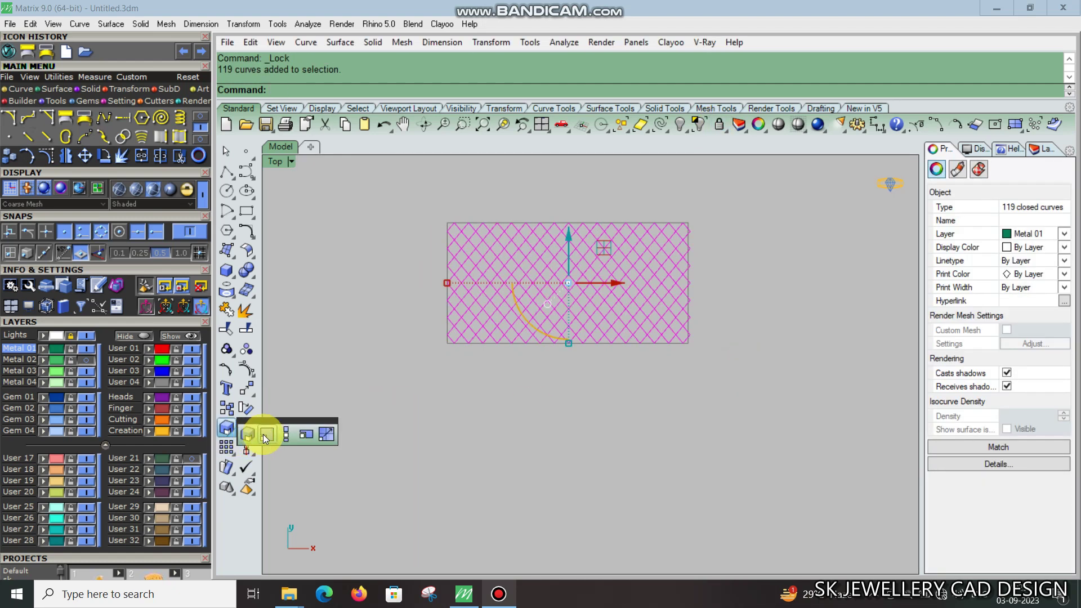
{"action": "left_click", "coordinate": [265, 434]}
{"action": "scroll", "coordinate": [439, 293], "scroll_direction": "up", "scroll_amount": 2}
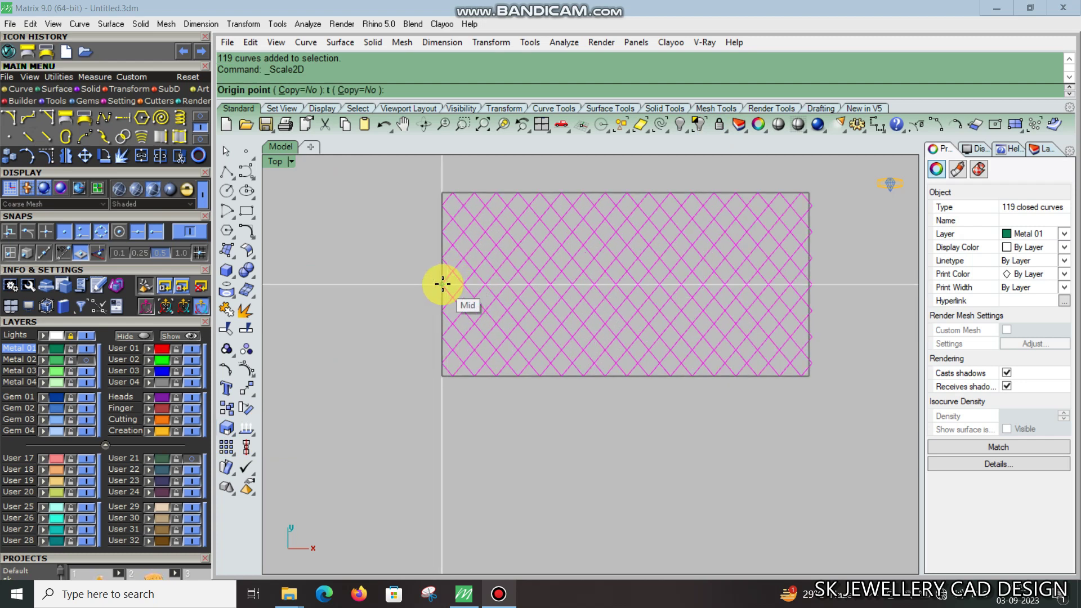
{"action": "left_click", "coordinate": [443, 283]}
{"action": "scroll", "coordinate": [845, 270], "scroll_direction": "up", "scroll_amount": 2}
{"action": "scroll", "coordinate": [830, 283], "scroll_direction": "up", "scroll_amount": 2}
{"action": "scroll", "coordinate": [811, 288], "scroll_direction": "up", "scroll_amount": 2}
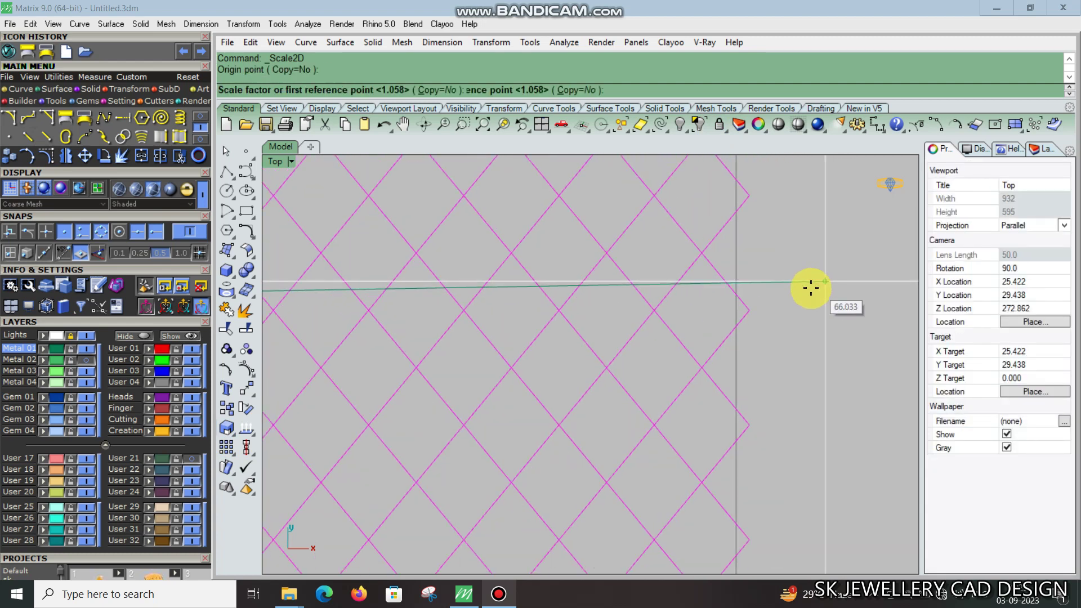
{"action": "left_click", "coordinate": [749, 310]}
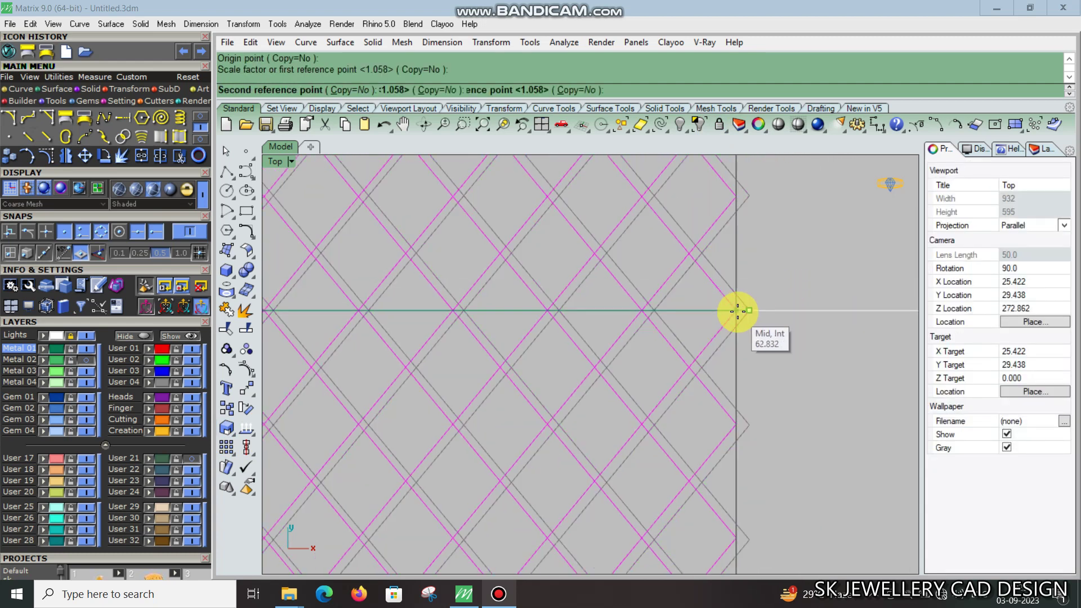
Step: Scale the lattice again from its right midpoint to the left vertex
{"action": "right_click", "coordinate": [738, 313]}
{"action": "left_click", "coordinate": [738, 311]}
{"action": "scroll", "coordinate": [804, 312], "scroll_direction": "down", "scroll_amount": 2}
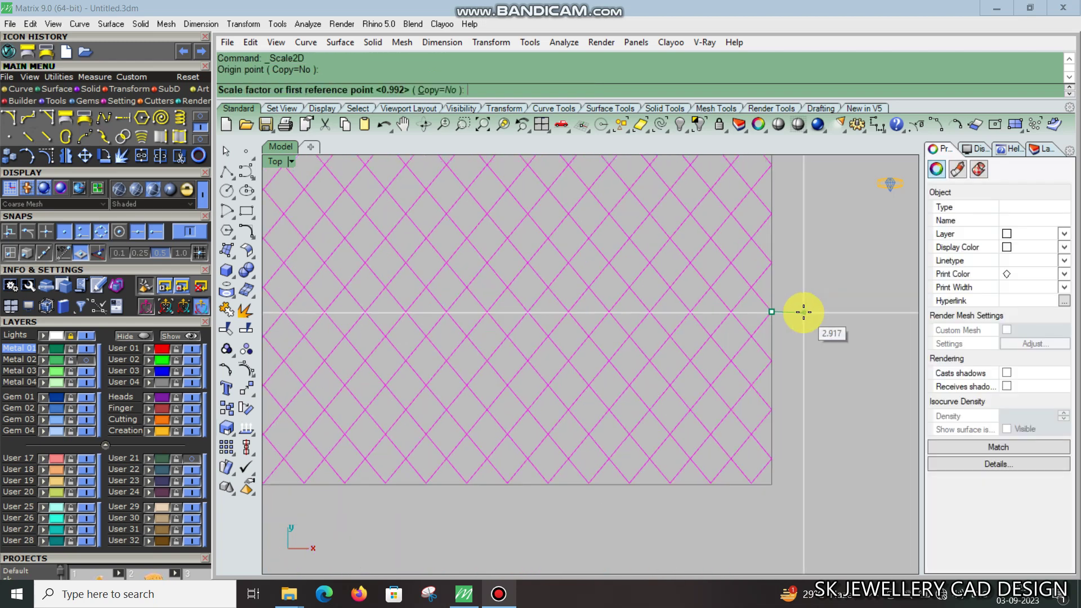
{"action": "scroll", "coordinate": [800, 313], "scroll_direction": "down", "scroll_amount": 3}
{"action": "scroll", "coordinate": [479, 309], "scroll_direction": "up", "scroll_amount": 1}
{"action": "scroll", "coordinate": [513, 309], "scroll_direction": "up", "scroll_amount": 1}
{"action": "scroll", "coordinate": [510, 309], "scroll_direction": "up", "scroll_amount": 1}
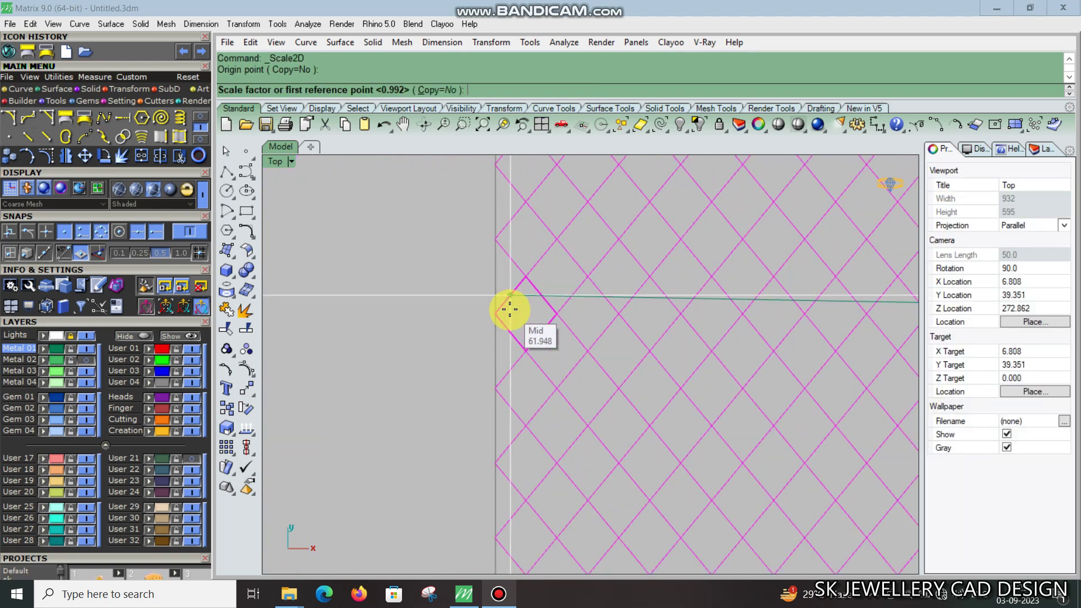
{"action": "scroll", "coordinate": [483, 314], "scroll_direction": "up", "scroll_amount": 1}
{"action": "scroll", "coordinate": [481, 316], "scroll_direction": "up", "scroll_amount": 2}
{"action": "scroll", "coordinate": [468, 332], "scroll_direction": "up", "scroll_amount": 2}
{"action": "scroll", "coordinate": [476, 315], "scroll_direction": "up", "scroll_amount": 1}
{"action": "scroll", "coordinate": [484, 309], "scroll_direction": "up", "scroll_amount": 1}
{"action": "left_click", "coordinate": [490, 309]}
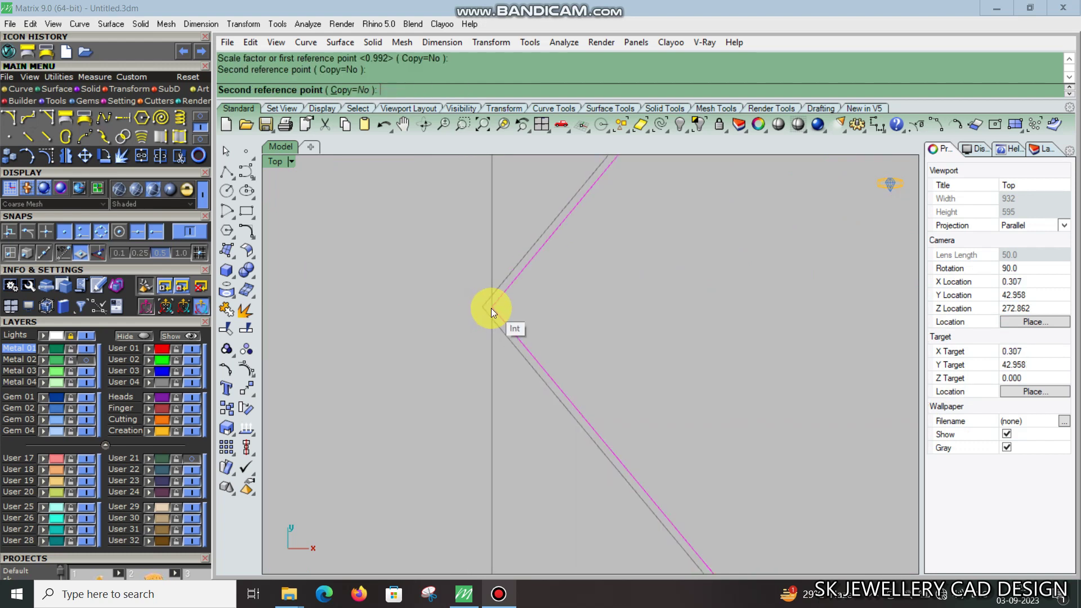
{"action": "left_click", "coordinate": [491, 309]}
Step: Repeat the scale to stretch the lattice up to the rectangle's top edge
{"action": "scroll", "coordinate": [491, 308], "scroll_direction": "down", "scroll_amount": 5}
{"action": "scroll", "coordinate": [512, 425], "scroll_direction": "up", "scroll_amount": 2}
{"action": "scroll", "coordinate": [510, 425], "scroll_direction": "down", "scroll_amount": 1}
{"action": "scroll", "coordinate": [556, 345], "scroll_direction": "down", "scroll_amount": 1}
{"action": "scroll", "coordinate": [507, 296], "scroll_direction": "up", "scroll_amount": 1}
{"action": "scroll", "coordinate": [449, 309], "scroll_direction": "up", "scroll_amount": 2}
{"action": "scroll", "coordinate": [462, 292], "scroll_direction": "up", "scroll_amount": 1}
{"action": "scroll", "coordinate": [465, 282], "scroll_direction": "down", "scroll_amount": 1}
{"action": "scroll", "coordinate": [609, 355], "scroll_direction": "down", "scroll_amount": 2}
{"action": "scroll", "coordinate": [563, 463], "scroll_direction": "up", "scroll_amount": 2}
{"action": "right_click", "coordinate": [551, 439]}
{"action": "left_click", "coordinate": [552, 431]}
{"action": "scroll", "coordinate": [552, 431], "scroll_direction": "up", "scroll_amount": 2}
{"action": "scroll", "coordinate": [574, 241], "scroll_direction": "down", "scroll_amount": 2}
{"action": "scroll", "coordinate": [526, 398], "scroll_direction": "up", "scroll_amount": 3}
{"action": "scroll", "coordinate": [531, 386], "scroll_direction": "up", "scroll_amount": 2}
{"action": "scroll", "coordinate": [526, 381], "scroll_direction": "up", "scroll_amount": 2}
{"action": "scroll", "coordinate": [525, 353], "scroll_direction": "up", "scroll_amount": 2}
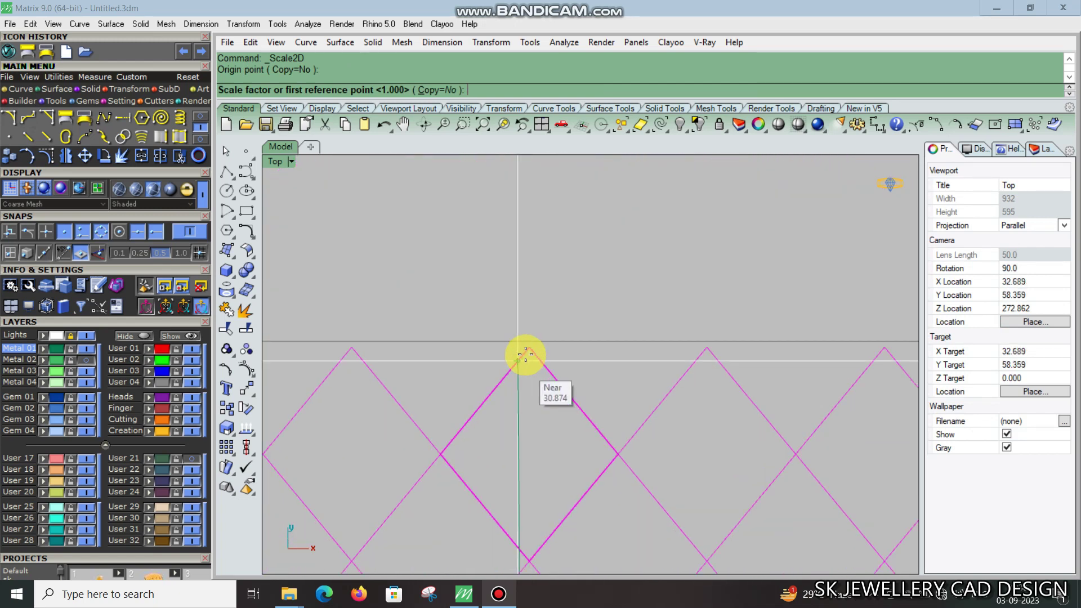
{"action": "left_click", "coordinate": [525, 354]}
{"action": "scroll", "coordinate": [529, 345], "scroll_direction": "up", "scroll_amount": 2}
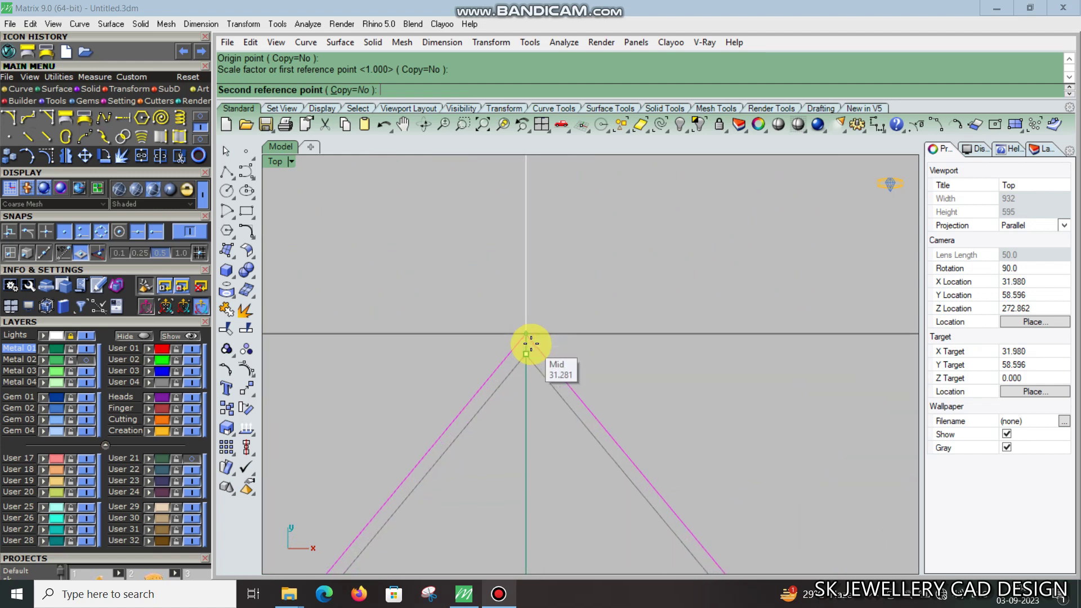
{"action": "left_click", "coordinate": [529, 343]}
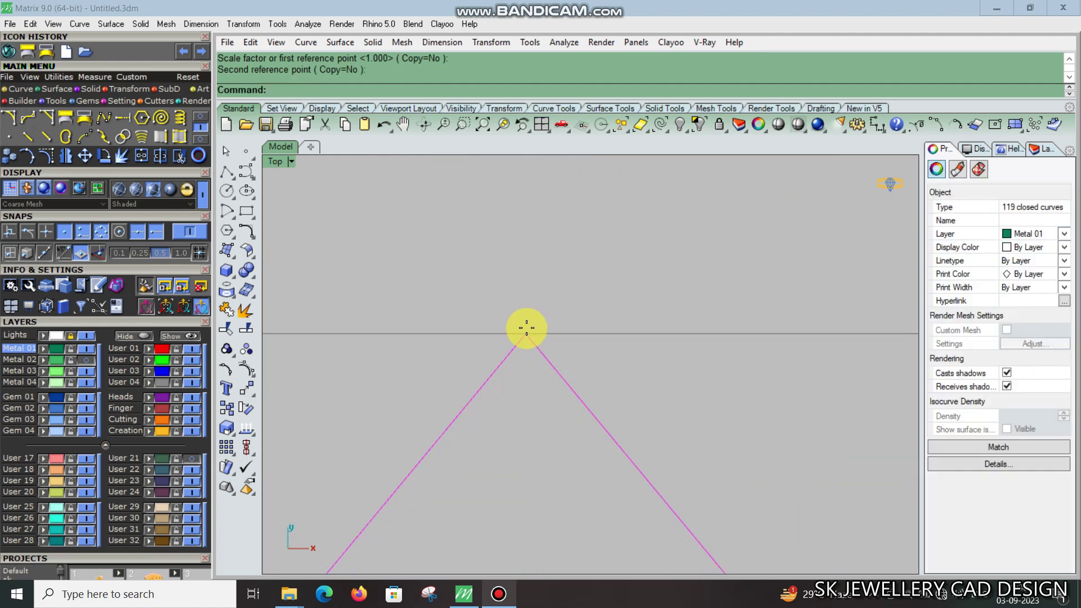
Step: Scale the lattice once more to fit the rectangle edge to edge, then pick one curve
{"action": "key", "text": "Return"}
{"action": "left_click", "coordinate": [526, 310]}
{"action": "scroll", "coordinate": [525, 281], "scroll_direction": "down", "scroll_amount": 2}
{"action": "scroll", "coordinate": [525, 279], "scroll_direction": "down", "scroll_amount": 2}
{"action": "scroll", "coordinate": [526, 272], "scroll_direction": "down", "scroll_amount": 2}
{"action": "scroll", "coordinate": [519, 338], "scroll_direction": "down", "scroll_amount": 3}
{"action": "scroll", "coordinate": [526, 403], "scroll_direction": "up", "scroll_amount": 2}
{"action": "scroll", "coordinate": [529, 389], "scroll_direction": "up", "scroll_amount": 3}
{"action": "scroll", "coordinate": [533, 380], "scroll_direction": "up", "scroll_amount": 2}
{"action": "scroll", "coordinate": [532, 361], "scroll_direction": "up", "scroll_amount": 2}
{"action": "scroll", "coordinate": [527, 299], "scroll_direction": "up", "scroll_amount": 2}
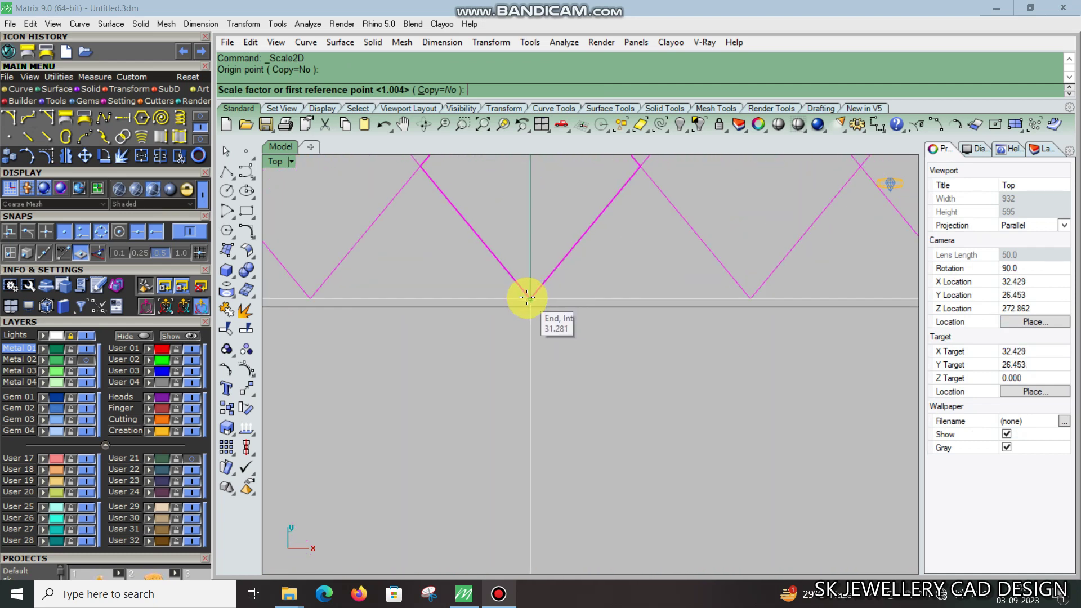
{"action": "left_click", "coordinate": [527, 297]}
{"action": "left_click", "coordinate": [529, 429]}
{"action": "scroll", "coordinate": [543, 425], "scroll_direction": "down", "scroll_amount": 4}
{"action": "left_click", "coordinate": [523, 288]}
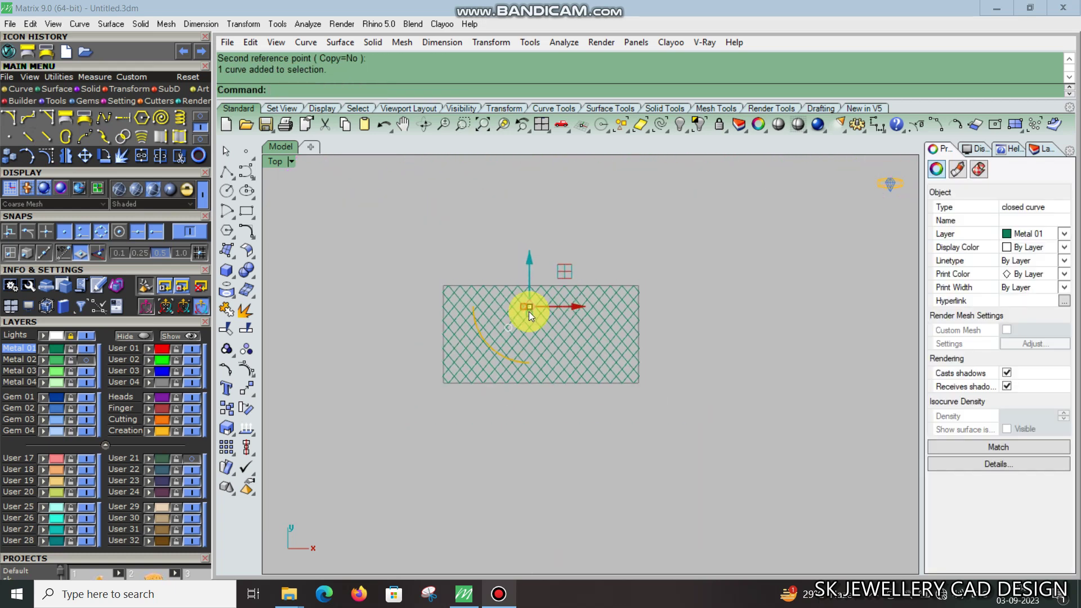
Step: Explode the 119 lattice curves and rebuild the segments with RebuildCrvNonUniform
{"action": "left_click_drag", "start_coordinate": [398, 265], "coordinate": [648, 394]}
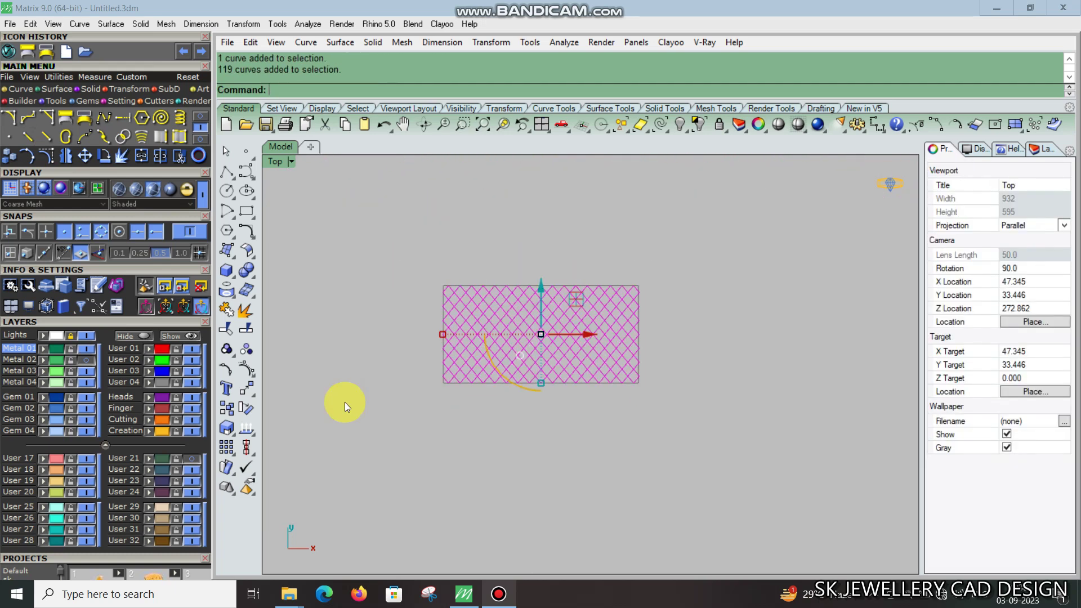
{"action": "left_click", "coordinate": [246, 317]}
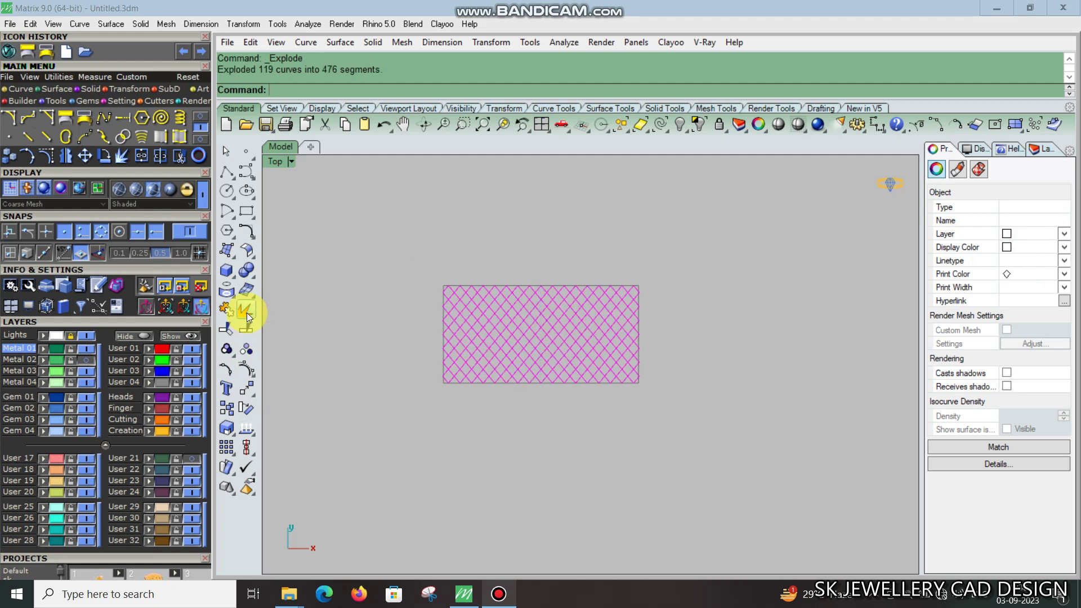
{"action": "left_click", "coordinate": [253, 226]}
{"action": "left_click", "coordinate": [366, 273]}
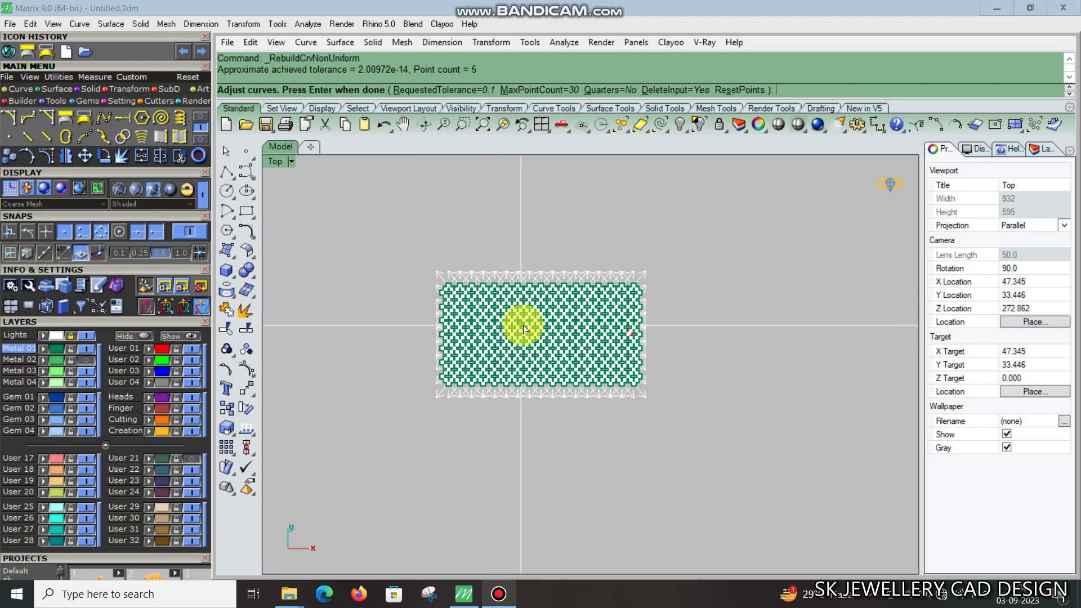
{"action": "key", "text": "Return"}
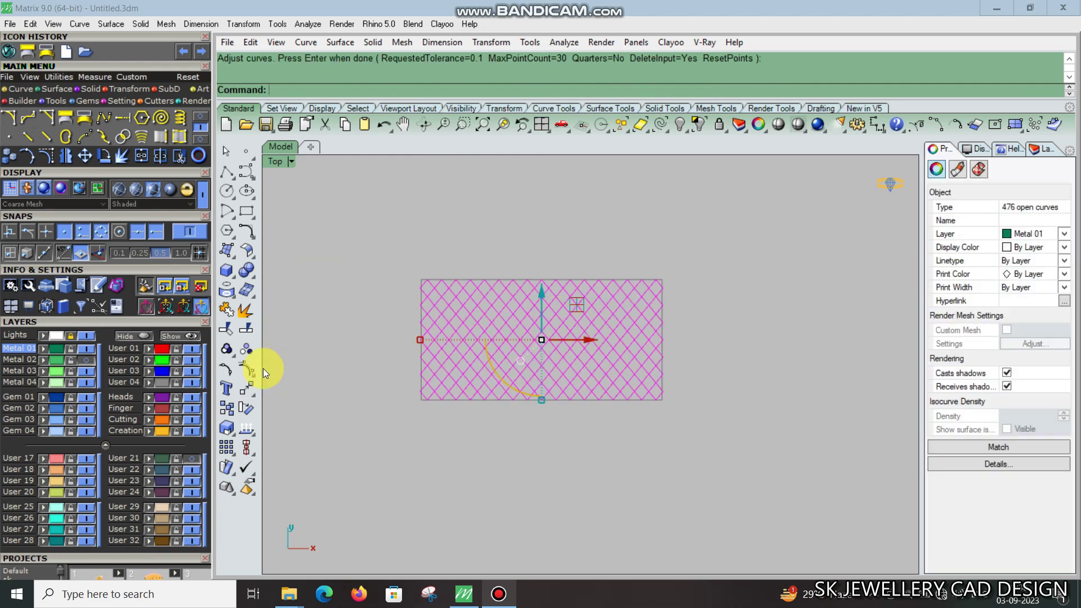
{"action": "key", "text": "Return"}
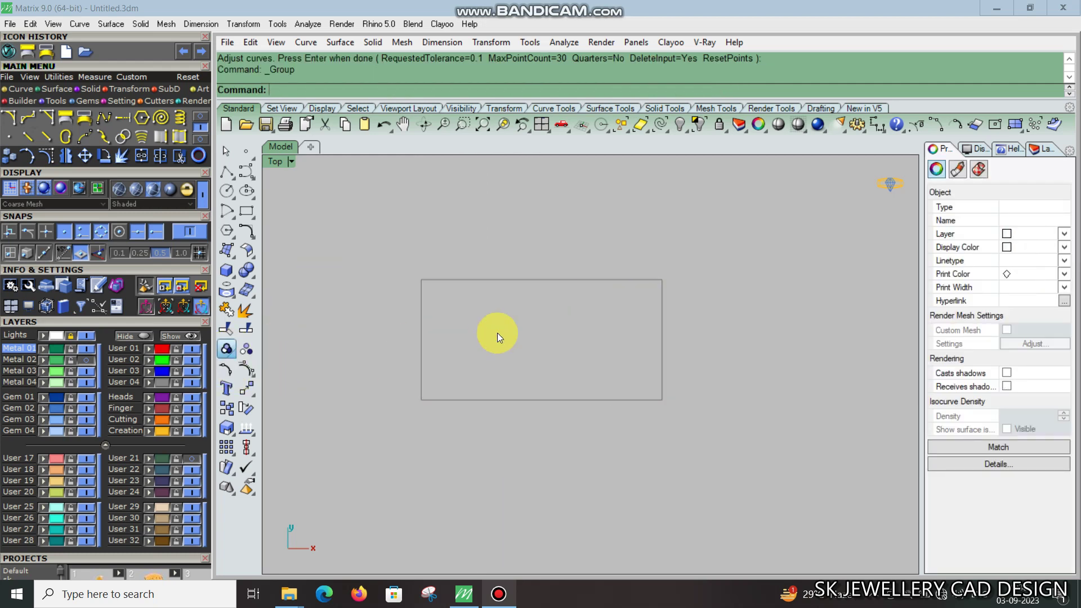
Step: Group the 476 rebuilt segments and show the scene in World Perspective
{"action": "key", "text": "ctrl+g"}
{"action": "scroll", "coordinate": [553, 326], "scroll_direction": "down", "scroll_amount": 2}
{"action": "left_click", "coordinate": [553, 325]}
{"action": "scroll", "coordinate": [566, 330], "scroll_direction": "up", "scroll_amount": 5}
{"action": "scroll", "coordinate": [566, 330], "scroll_direction": "down", "scroll_amount": 6}
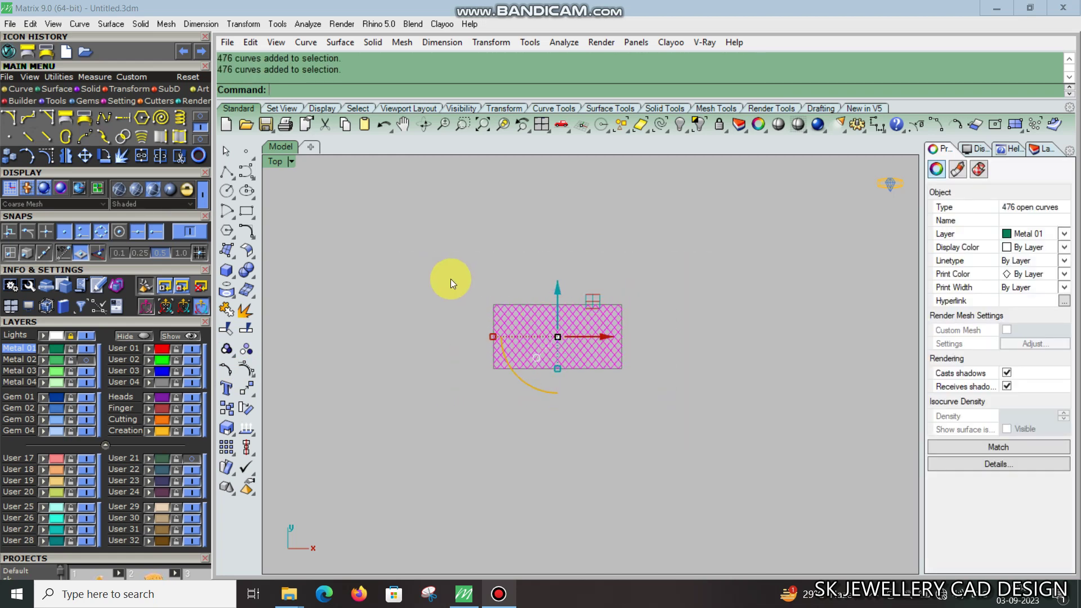
{"action": "mouse_move", "coordinate": [669, 328]}
{"action": "right_mouse_down"}
{"action": "mouse_move", "coordinate": [615, 333]}
{"action": "mouse_move", "coordinate": [605, 346]}
{"action": "mouse_move", "coordinate": [669, 315]}
{"action": "right_mouse_up"}
{"action": "key", "text": "Escape"}
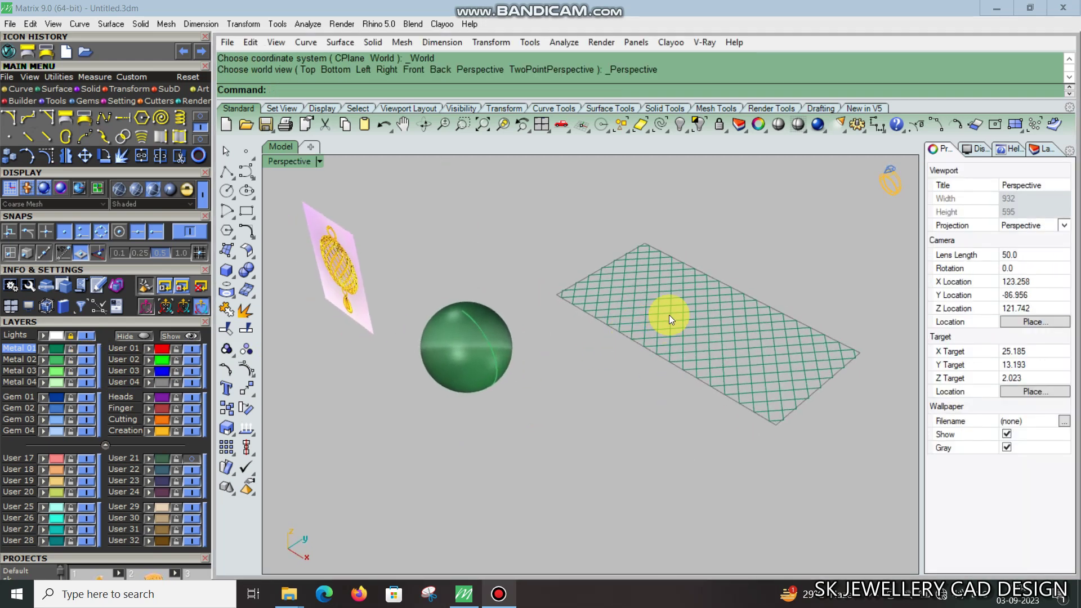
Step: Wrap the flat lattice curves onto the sphere with Apply UV Curves
{"action": "left_click", "coordinate": [654, 302]}
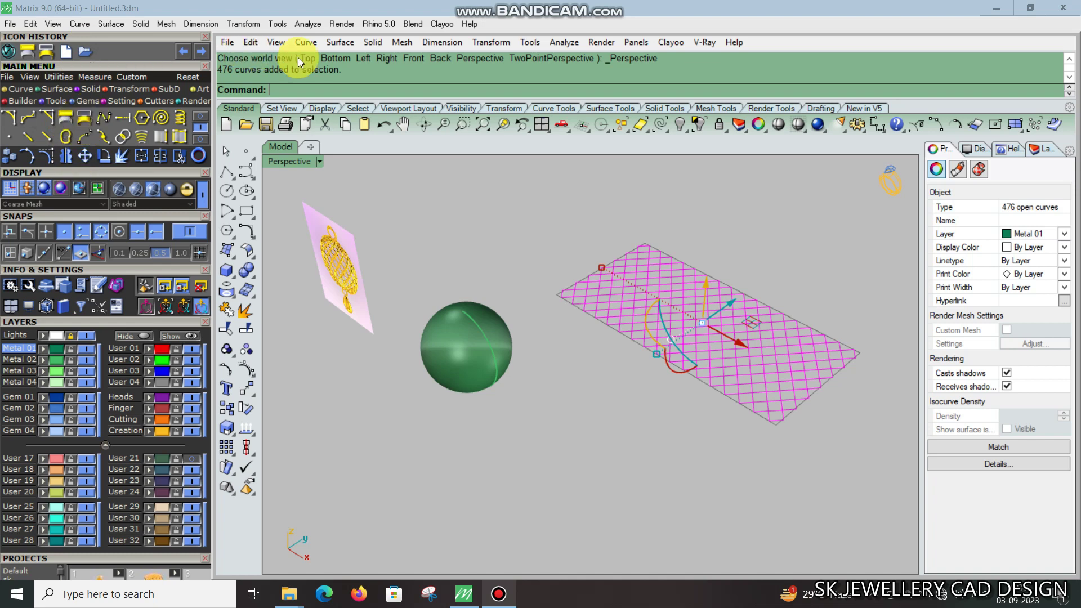
{"action": "left_click", "coordinate": [304, 43]}
{"action": "mouse_move", "coordinate": [352, 477]}
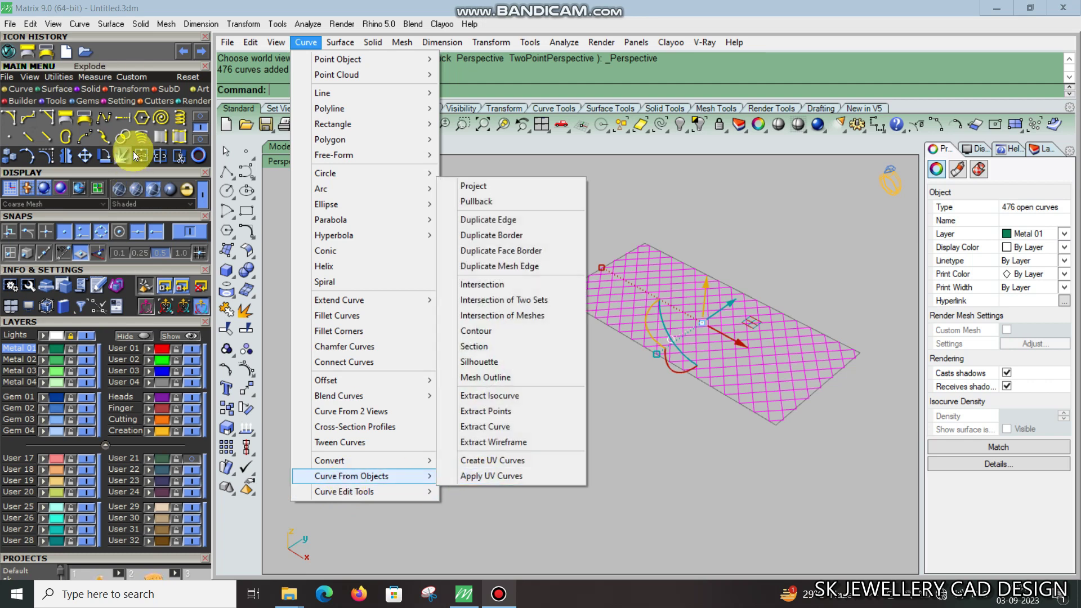
{"action": "left_click", "coordinate": [83, 119]}
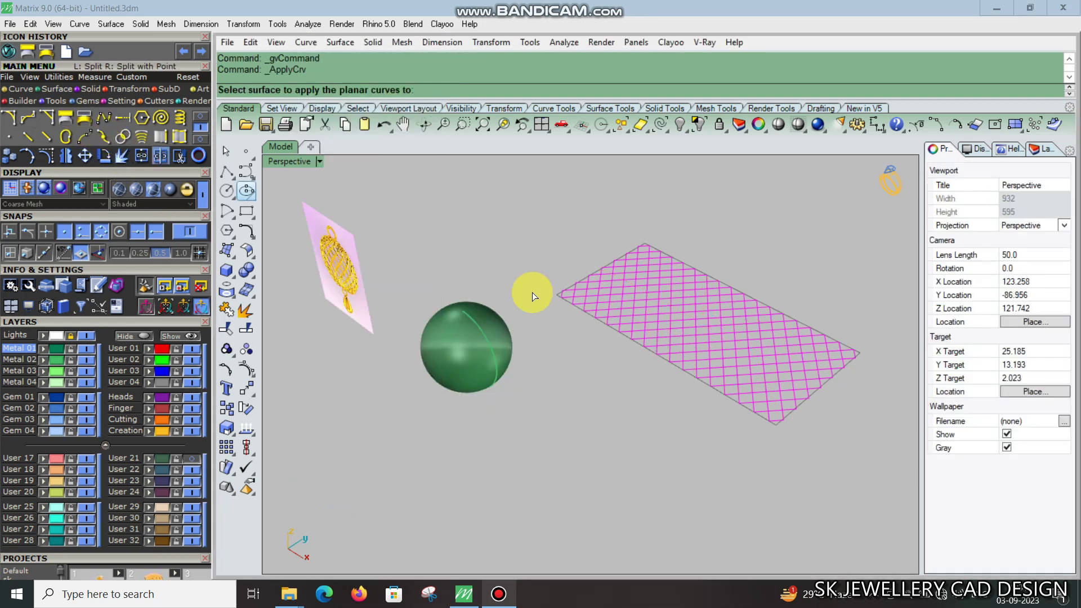
{"action": "scroll", "coordinate": [484, 367], "scroll_direction": "up", "scroll_amount": 3}
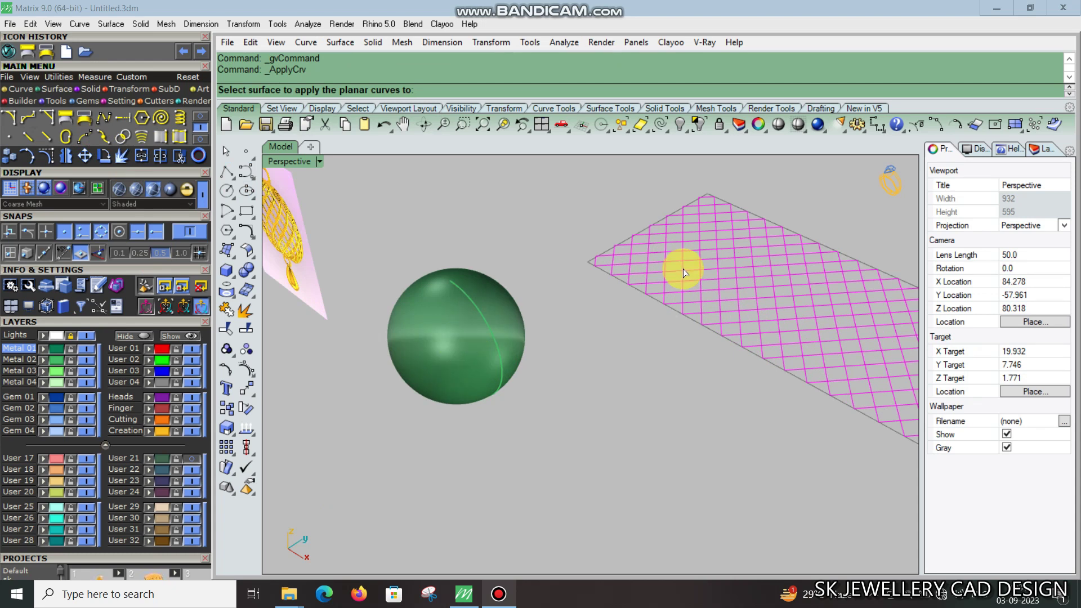
{"action": "left_click", "coordinate": [649, 256]}
{"action": "scroll", "coordinate": [653, 259], "scroll_direction": "down", "scroll_amount": 1}
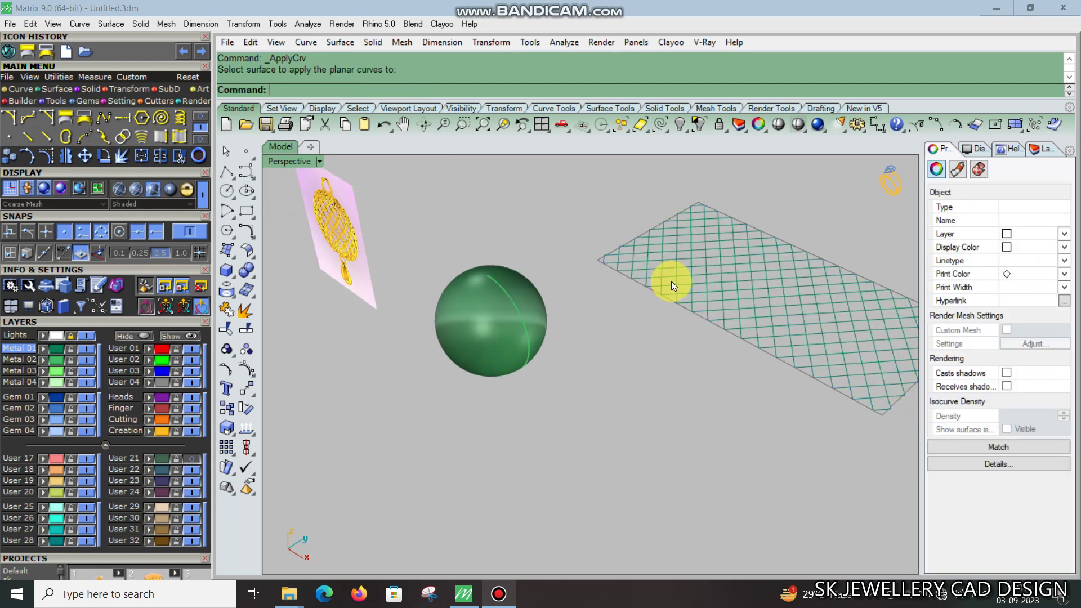
{"action": "left_click", "coordinate": [86, 119]}
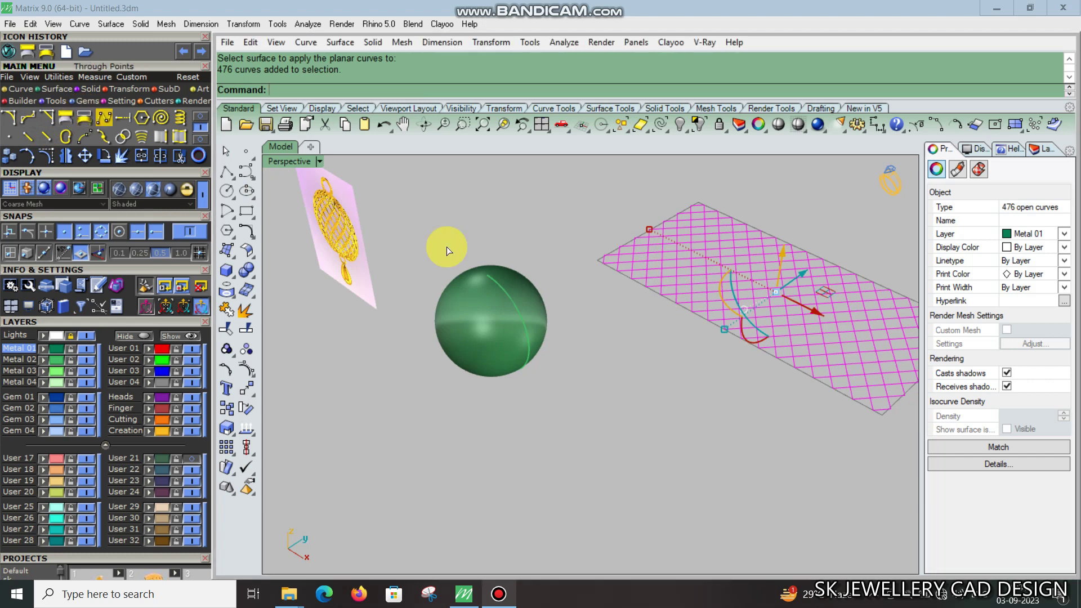
{"action": "left_click", "coordinate": [486, 323]}
{"action": "scroll", "coordinate": [508, 309], "scroll_direction": "up", "scroll_amount": 2}
{"action": "left_click", "coordinate": [591, 378]}
{"action": "right_click_drag", "start_coordinate": [590, 377], "coordinate": [537, 333]}
{"action": "scroll", "coordinate": [404, 327], "scroll_direction": "up", "scroll_amount": 2}
{"action": "scroll", "coordinate": [404, 327], "scroll_direction": "down", "scroll_amount": 3}
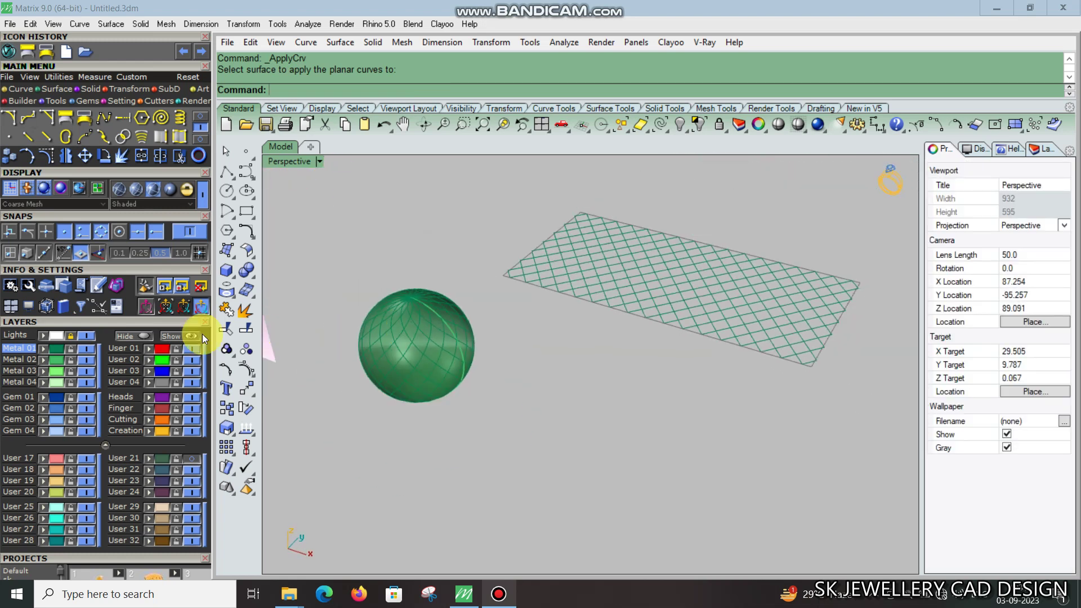
Step: Hide the Metal 02 sphere layer and move the unlocked flat grid to User 18
{"action": "left_click", "coordinate": [88, 360]}
{"action": "mouse_move", "coordinate": [633, 327]}
{"action": "right_mouse_down"}
{"action": "mouse_move", "coordinate": [659, 187]}
{"action": "mouse_move", "coordinate": [802, 396]}
{"action": "right_mouse_up"}
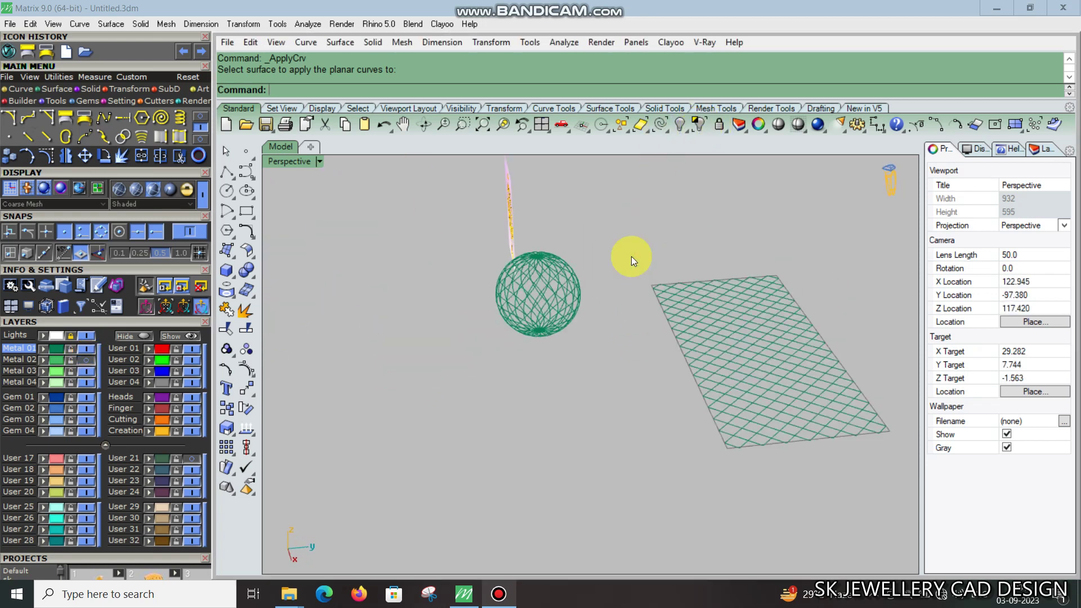
{"action": "right_click", "coordinate": [716, 123]}
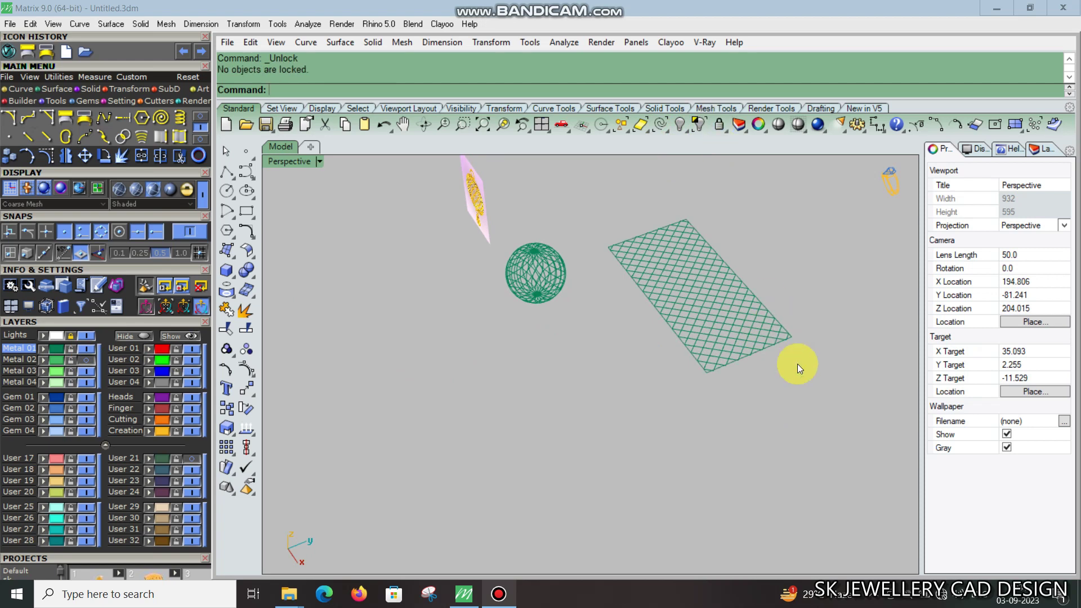
{"action": "left_click_drag", "start_coordinate": [601, 174], "coordinate": [599, 173]}
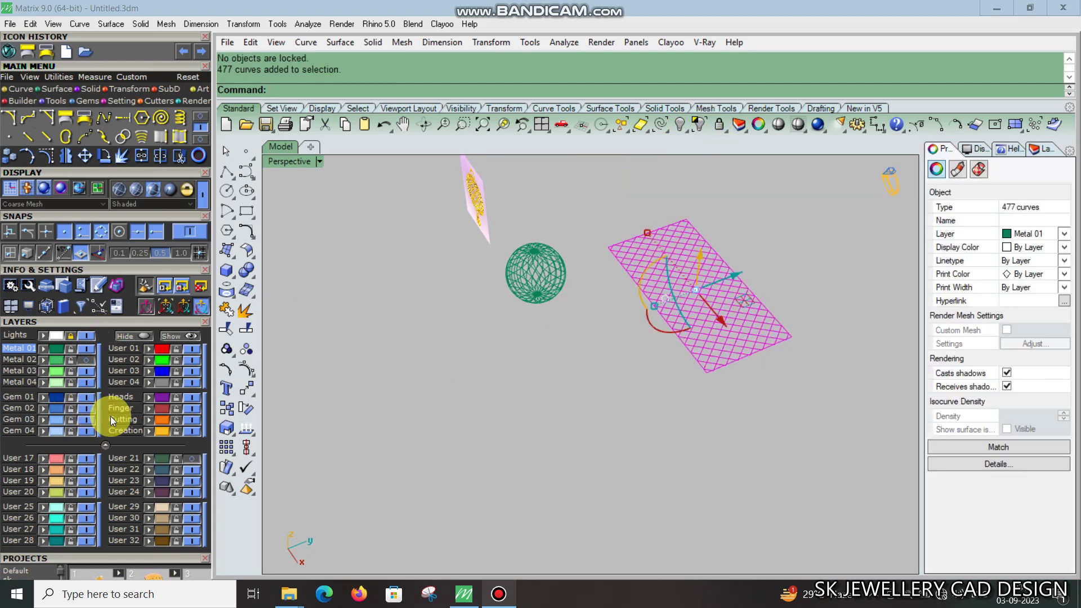
{"action": "left_click", "coordinate": [40, 472]}
Step: Check the front and perspective views and window-select all curves wrapped on the sphere
{"action": "right_click_drag", "start_coordinate": [663, 309], "coordinate": [505, 343]}
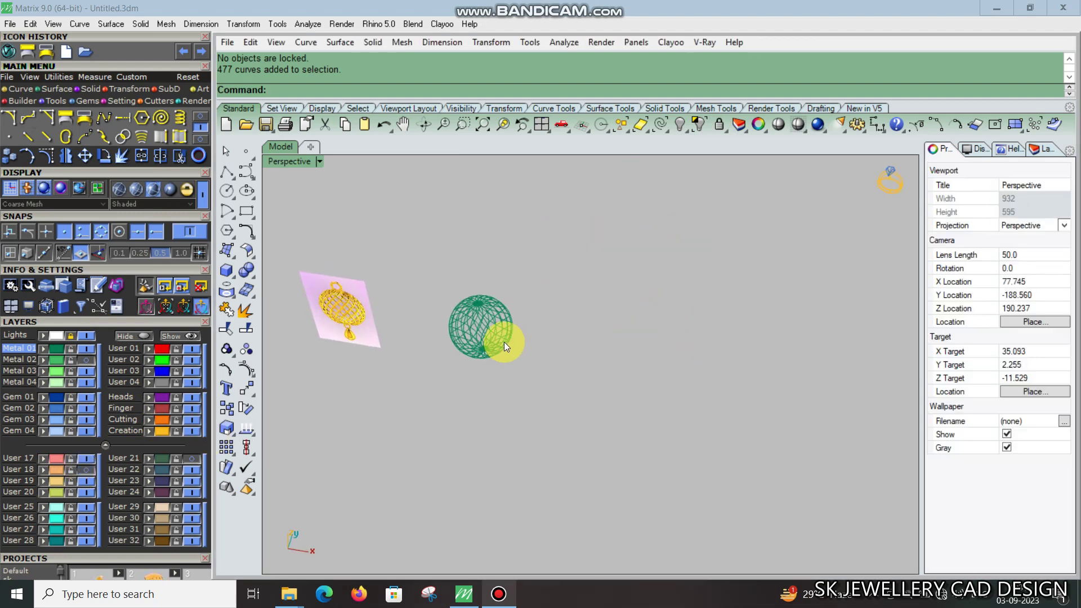
{"action": "key", "text": "ctrl+F2"}
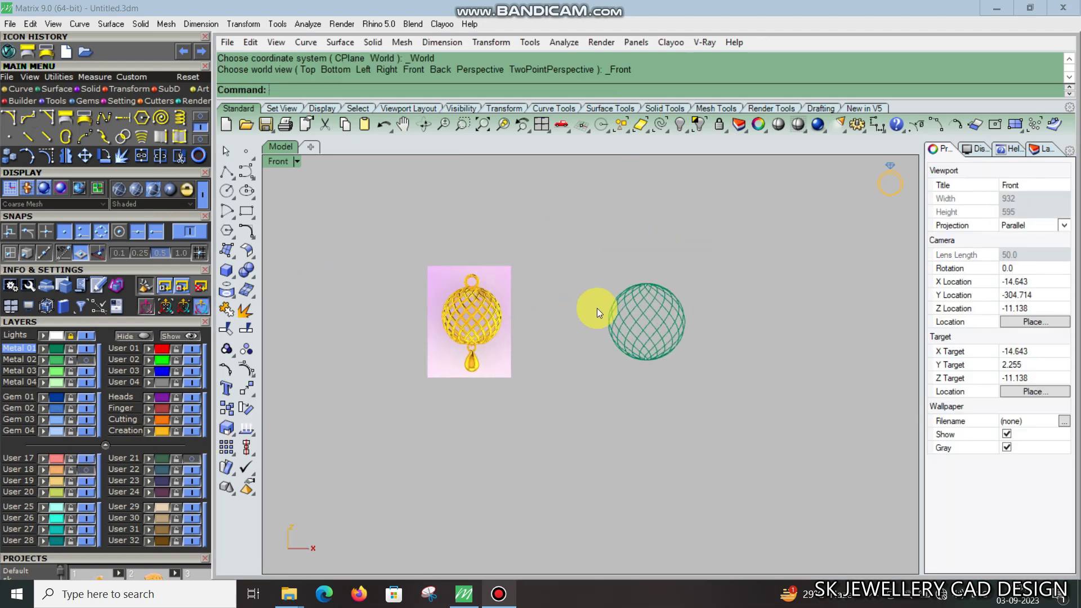
{"action": "key", "text": "ctrl+F4"}
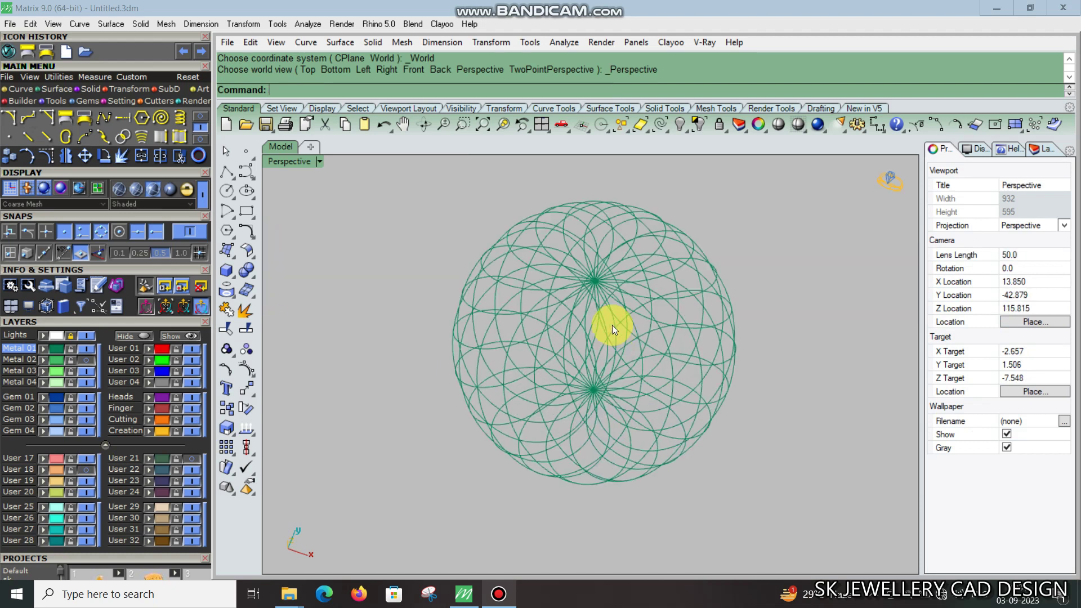
{"action": "scroll", "coordinate": [613, 326], "scroll_direction": "down", "scroll_amount": 3}
{"action": "scroll", "coordinate": [600, 313], "scroll_direction": "down", "scroll_amount": 2}
{"action": "left_click_drag", "start_coordinate": [478, 185], "coordinate": [715, 417]}
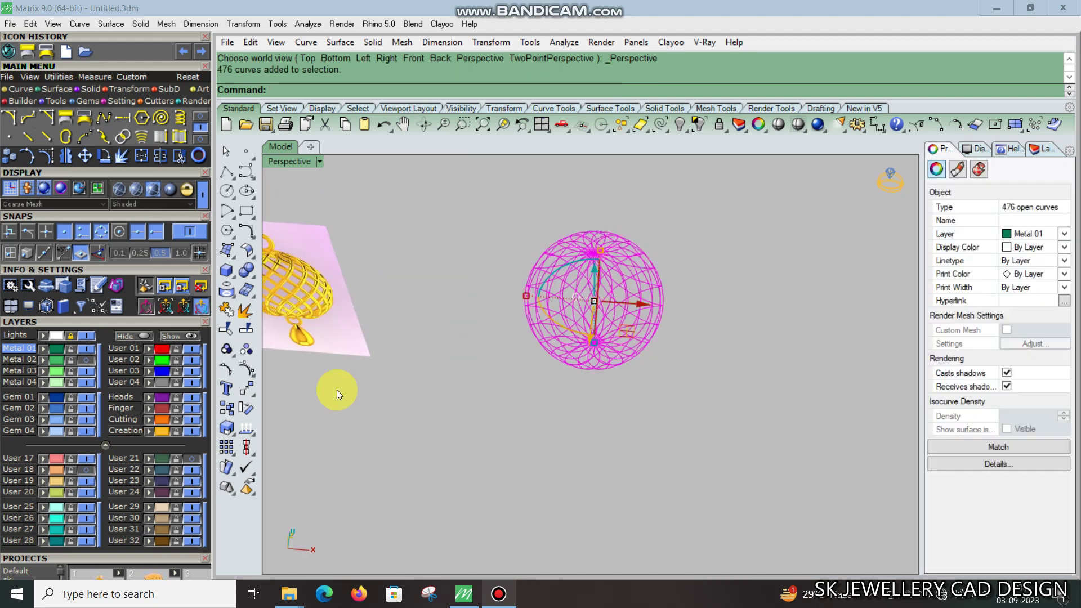
{"action": "left_click", "coordinate": [241, 230]}
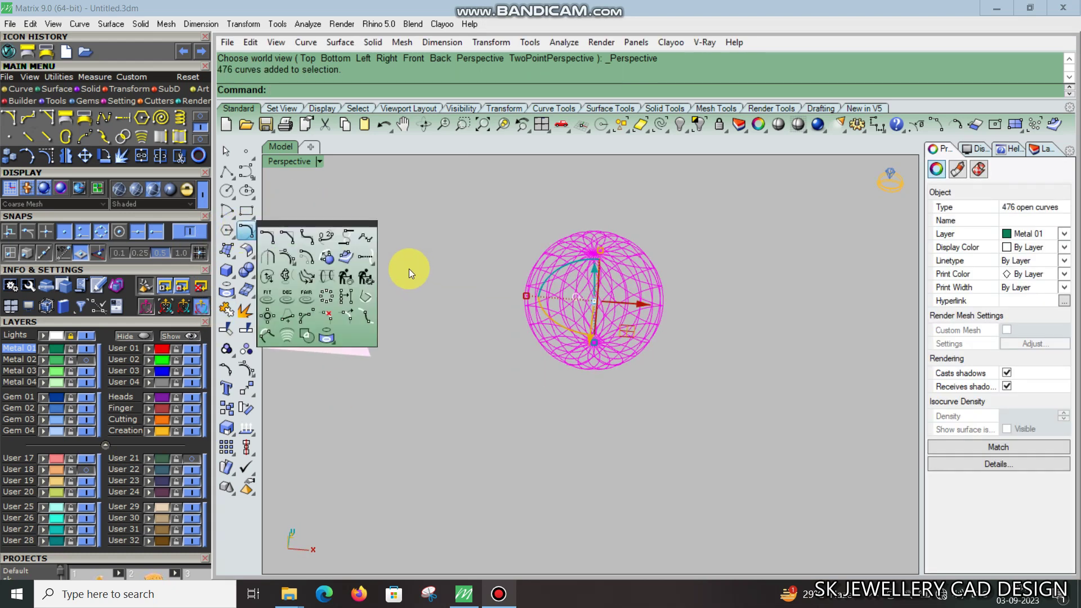
Step: Run RebuildCrvNonUniform on the 476 wrapped curves to make them five-point curves
{"action": "left_click", "coordinate": [366, 278]}
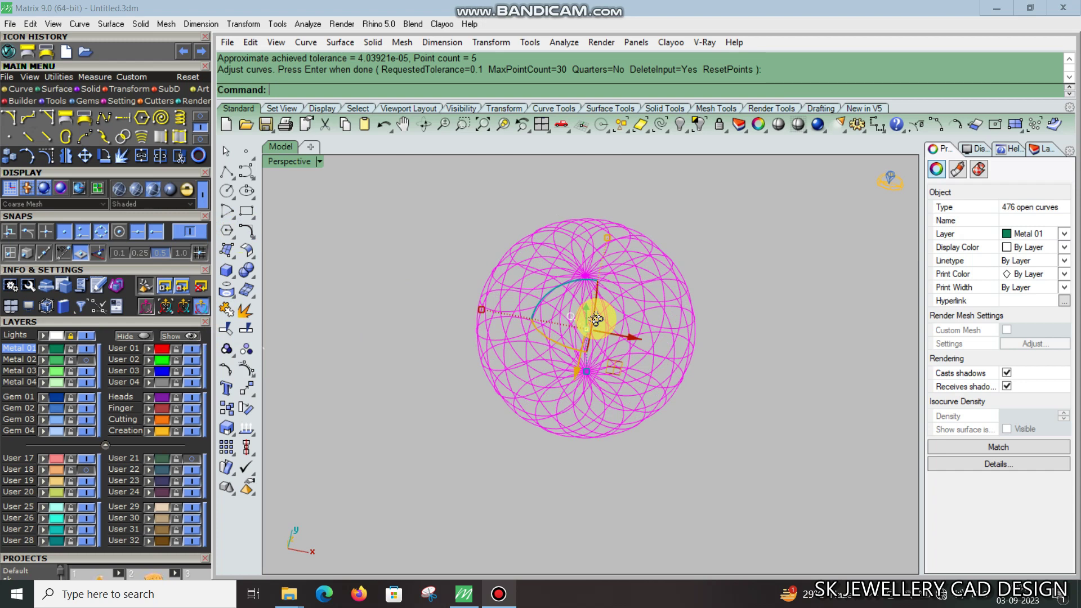
Step: Delete the leftover construction curves and join the drop halves into one closed solid
{"action": "key", "text": "Return"}
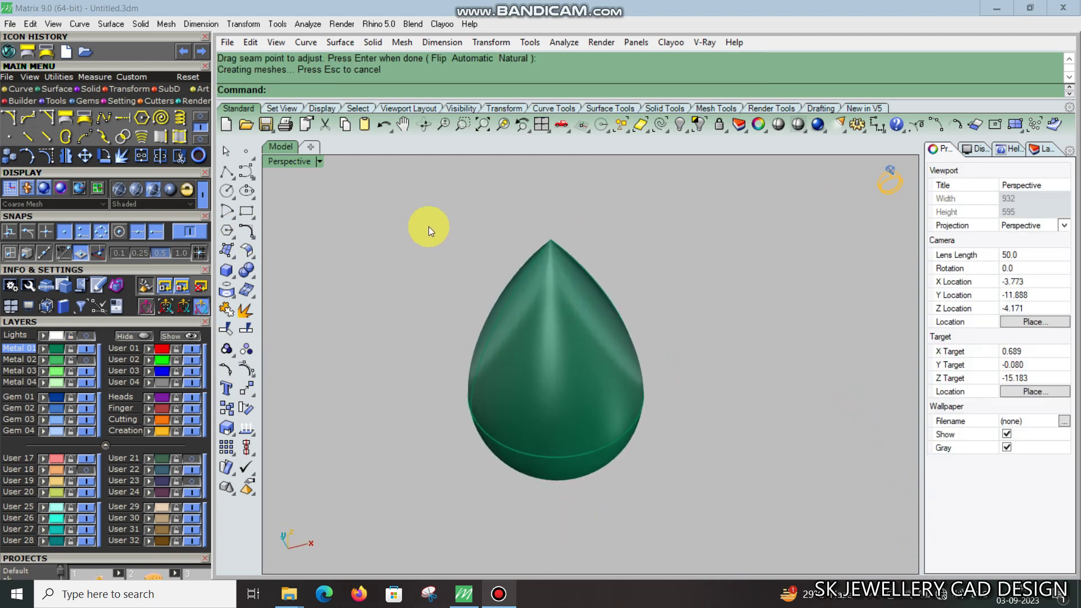
{"action": "left_click", "coordinate": [662, 124]}
{"action": "key", "text": "Delete"}
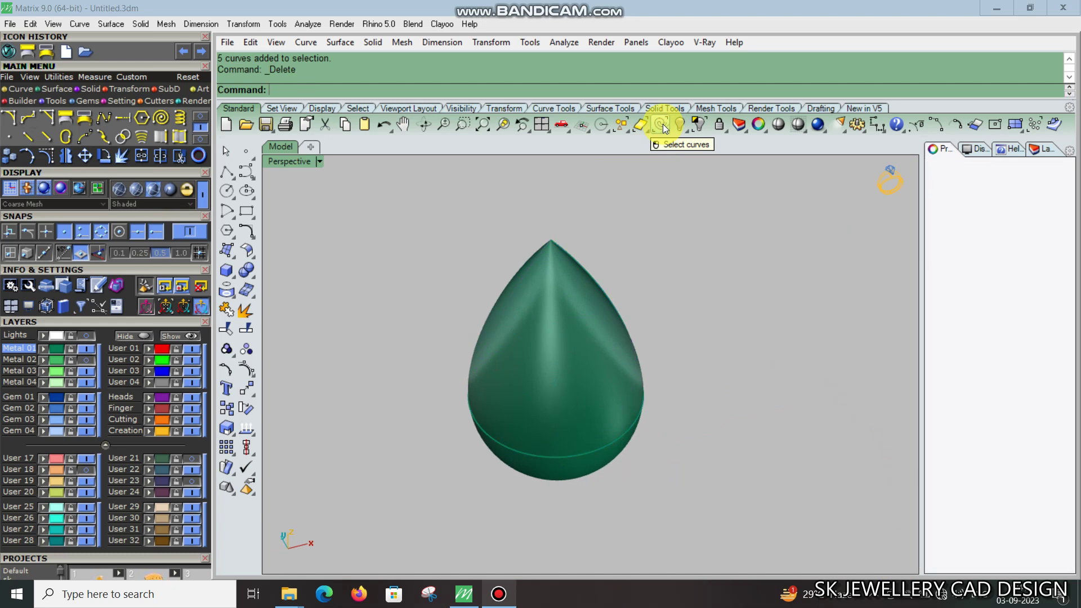
{"action": "left_click_drag", "start_coordinate": [391, 203], "coordinate": [756, 527]}
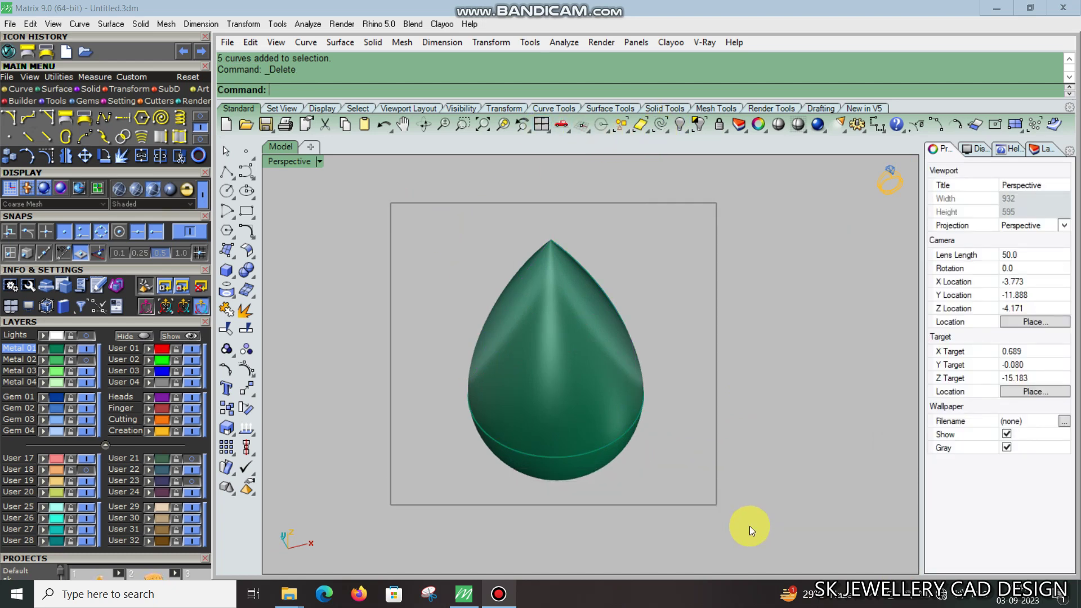
{"action": "left_click", "coordinate": [229, 311]}
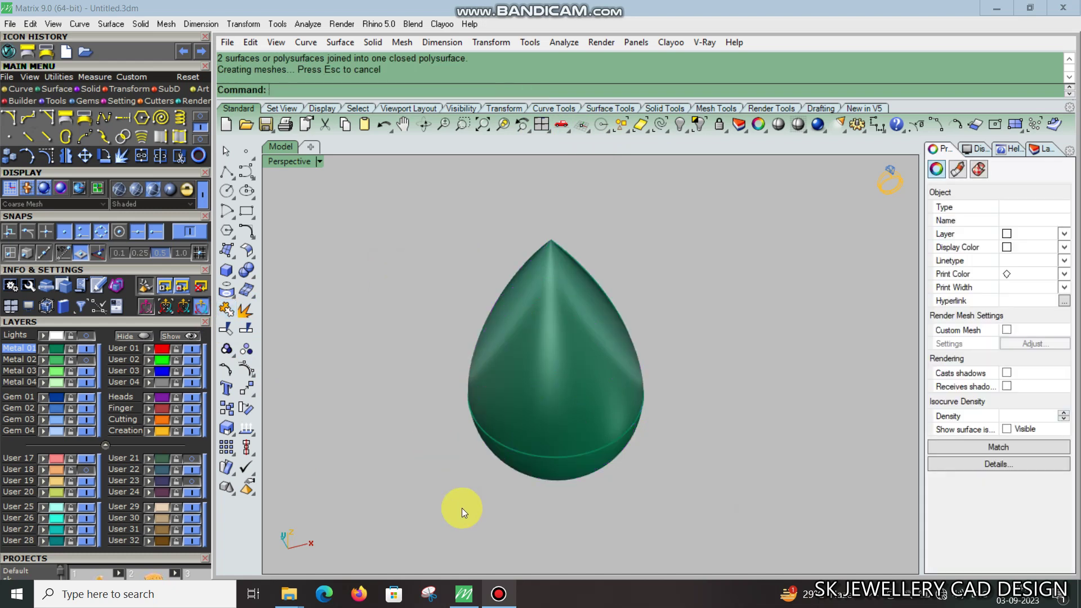
Step: In Front view, draw a 2-diameter circle at the drop's tip and move it up
{"action": "left_click", "coordinate": [909, 13]}
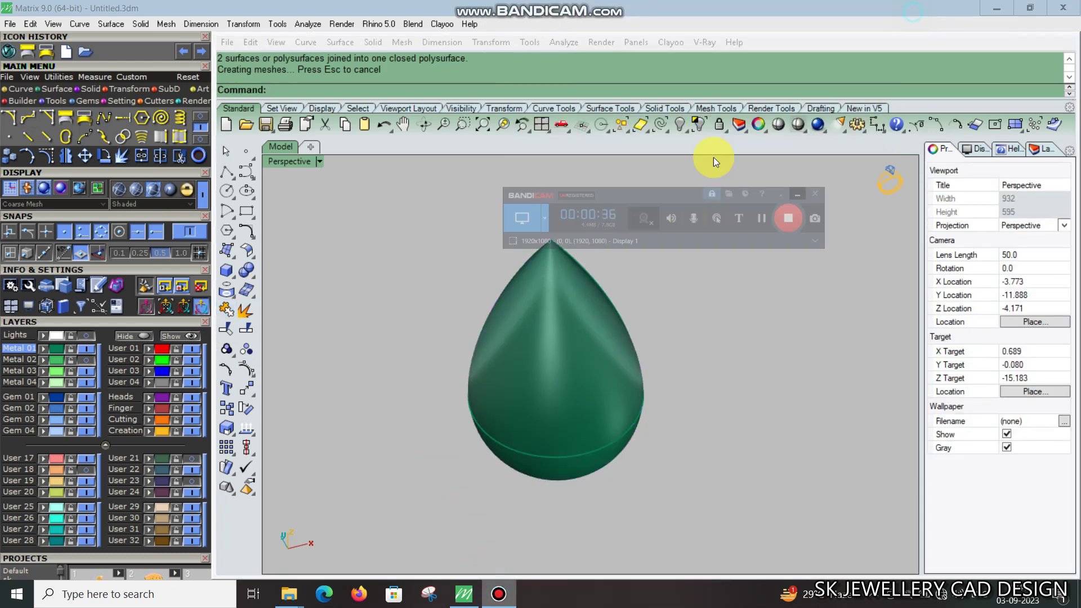
{"action": "key", "text": "ctrl+F2"}
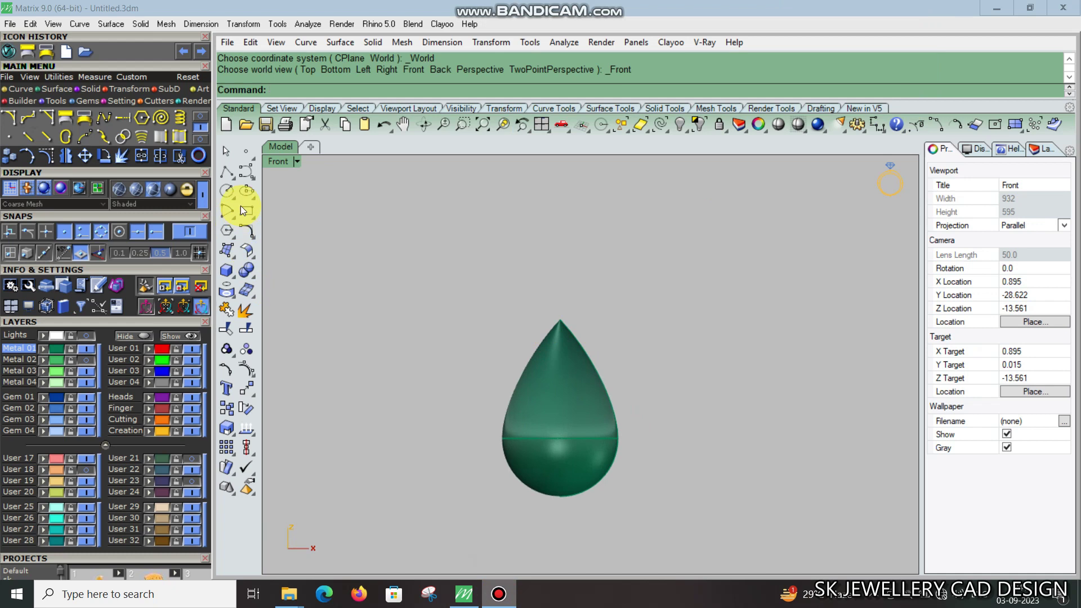
{"action": "left_click", "coordinate": [229, 194]}
{"action": "scroll", "coordinate": [560, 299], "scroll_direction": "up", "scroll_amount": 2}
{"action": "left_click", "coordinate": [558, 328]}
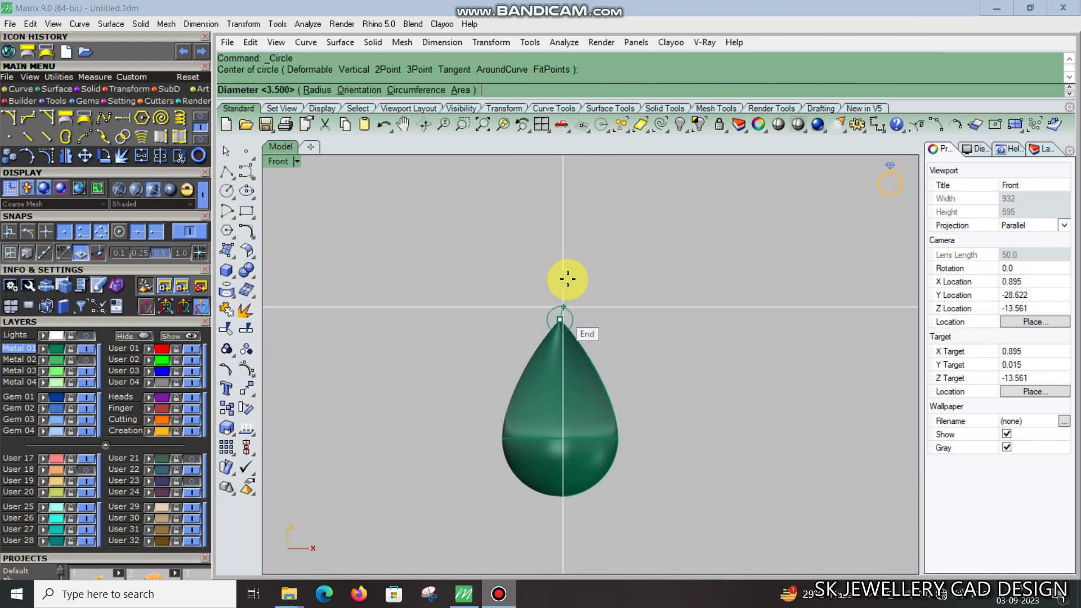
{"action": "scroll", "coordinate": [567, 282], "scroll_direction": "up", "scroll_amount": 1}
{"action": "type", "text": "2"}
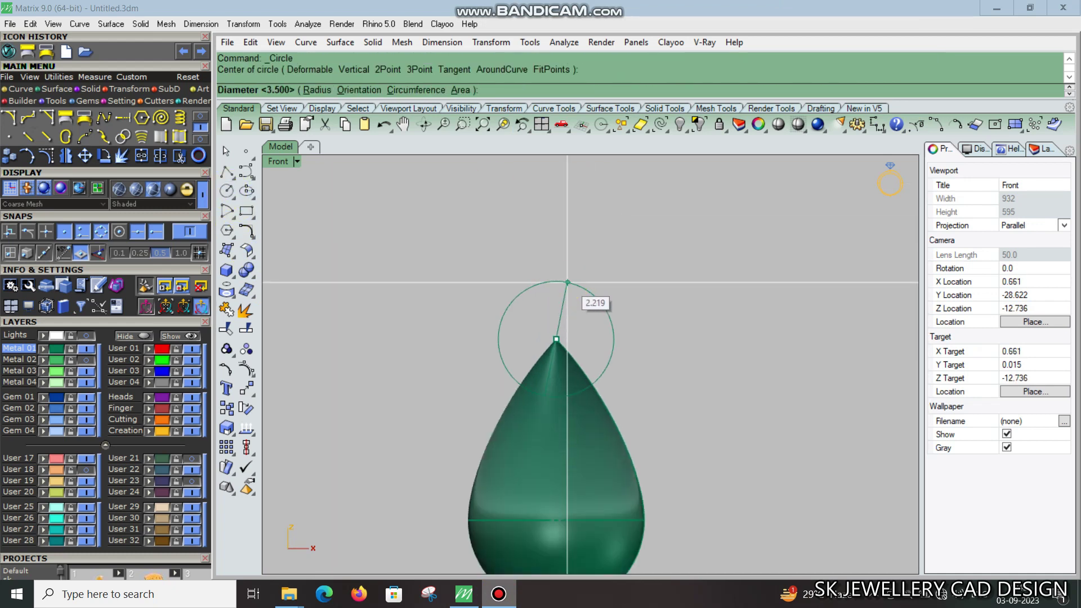
{"action": "key", "text": "Return"}
{"action": "left_click", "coordinate": [566, 282]}
{"action": "left_click_drag", "start_coordinate": [556, 306], "coordinate": [556, 288]}
Step: Pipe the circle into a 0.55-thick ring, delete the circle, and raise the ring
{"action": "left_click", "coordinate": [227, 271]}
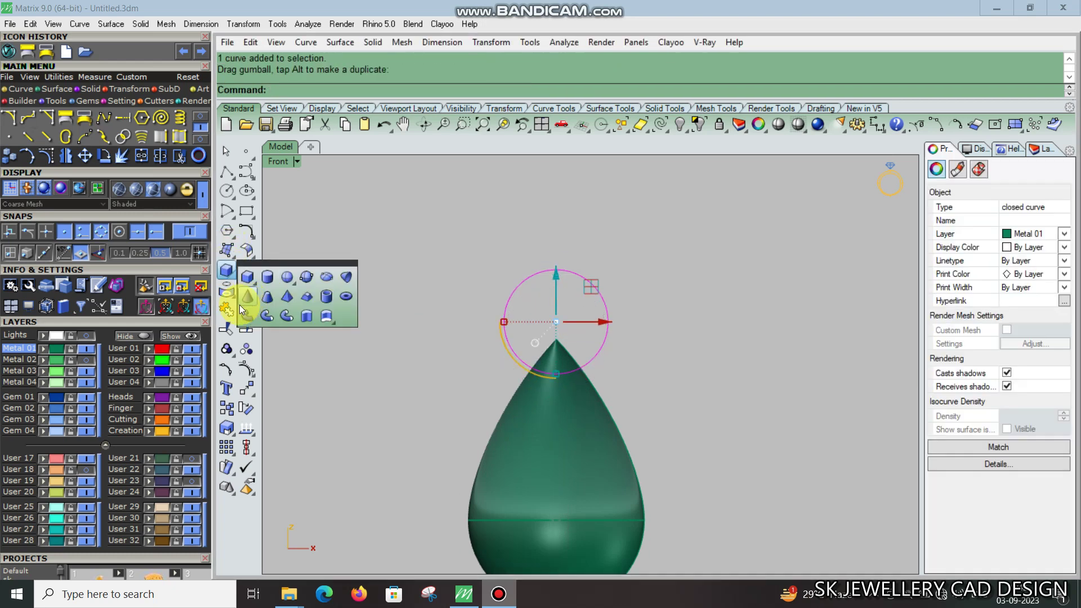
{"action": "left_click", "coordinate": [344, 269]}
{"action": "type", "text": ".55"}
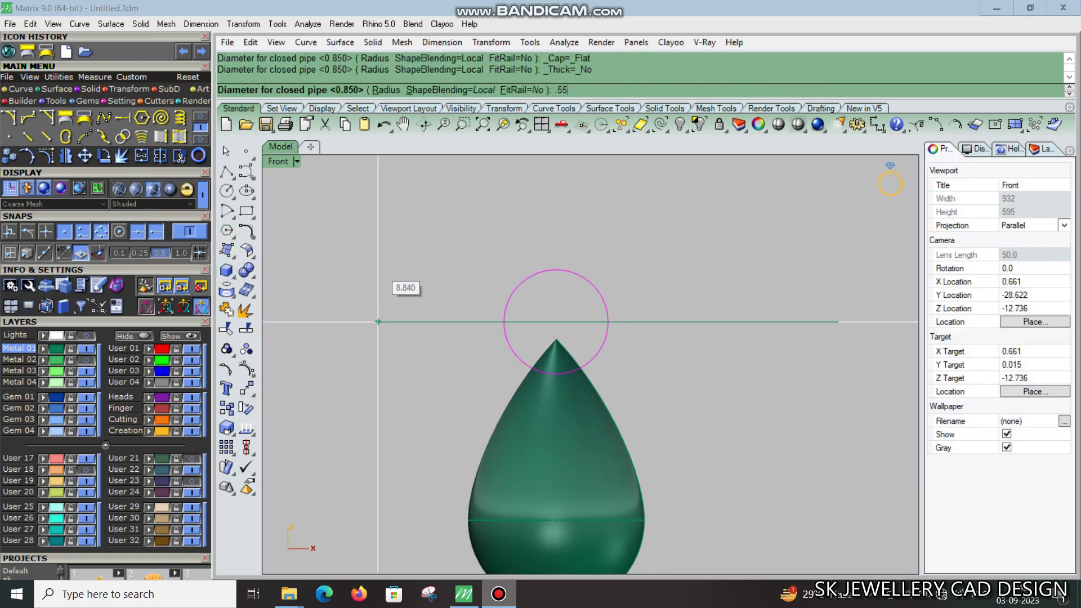
{"action": "key", "text": "Return"}
{"action": "key", "text": "Return"}
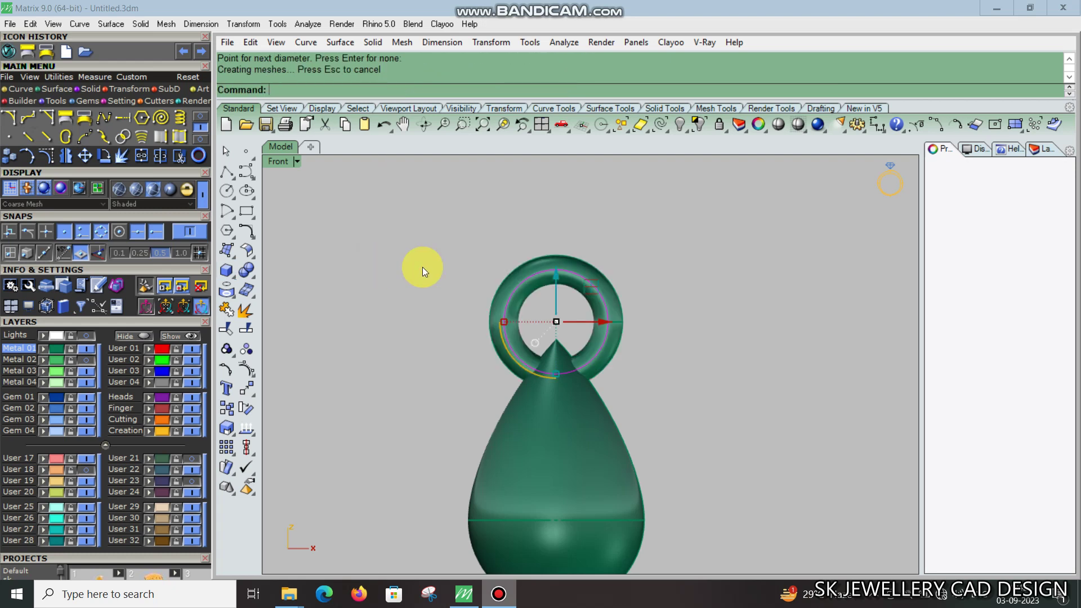
{"action": "key", "text": "Delete"}
{"action": "scroll", "coordinate": [588, 276], "scroll_direction": "up", "scroll_amount": 3}
{"action": "left_click", "coordinate": [575, 273]}
{"action": "left_click_drag", "start_coordinate": [549, 294], "coordinate": [565, 262]}
{"action": "key", "text": "Escape"}
{"action": "scroll", "coordinate": [602, 295], "scroll_direction": "down", "scroll_amount": 5}
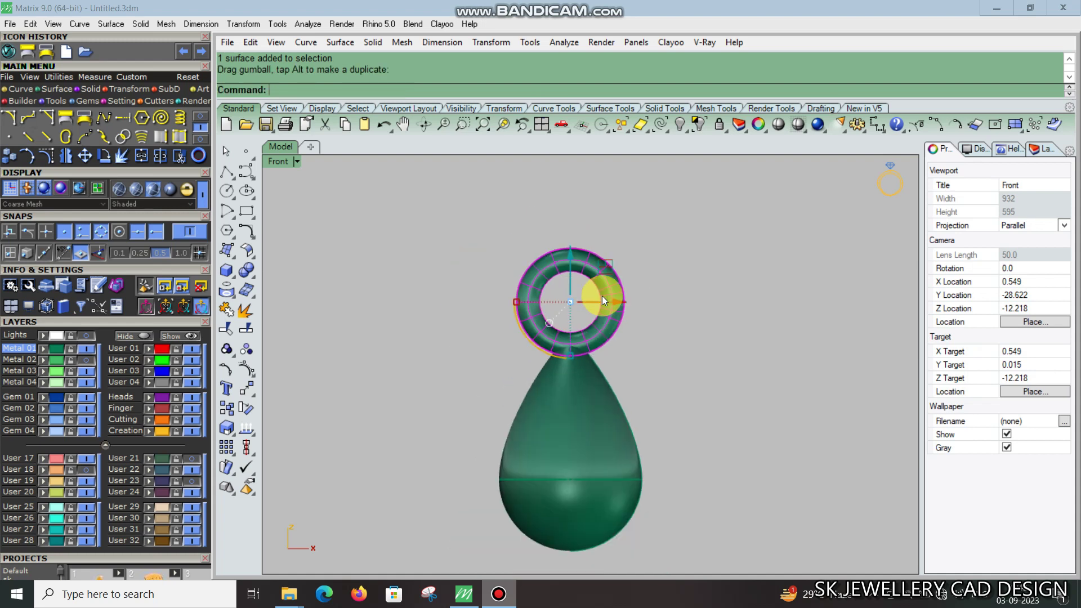
Step: Show all objects, delete the vertical guide curve, and hide the drop and ring
{"action": "key", "text": "ctrl+F4"}
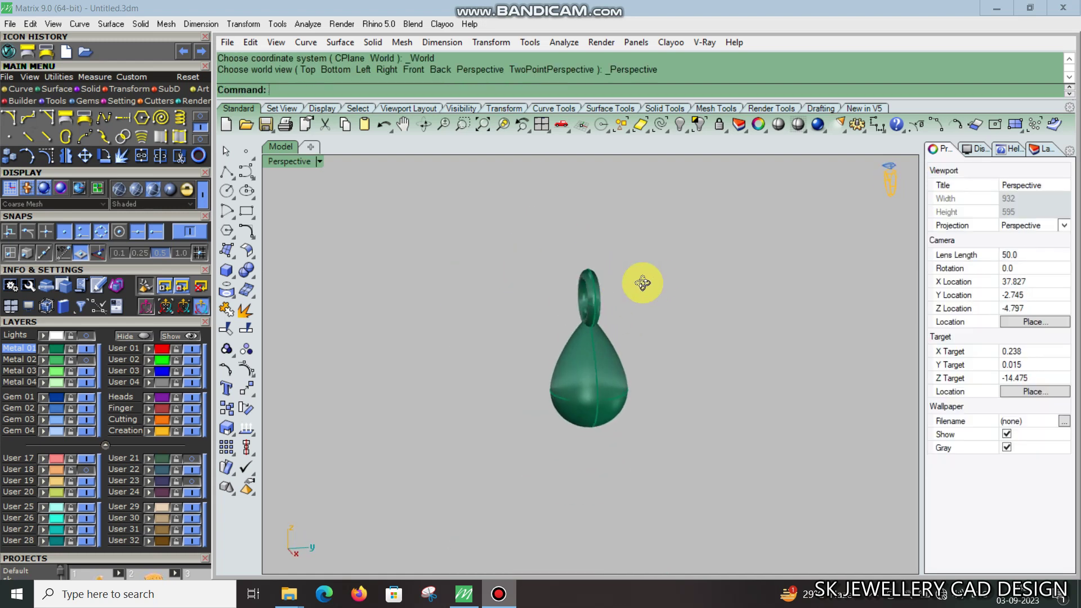
{"action": "key", "text": "ctrl+F2"}
{"action": "left_click", "coordinate": [681, 124]}
{"action": "mouse_move", "coordinate": [667, 307]}
{"action": "right_mouse_down"}
{"action": "mouse_move", "coordinate": [659, 335]}
{"action": "mouse_move", "coordinate": [659, 256]}
{"action": "right_mouse_up"}
{"action": "left_click", "coordinate": [580, 428]}
{"action": "key", "text": "Delete"}
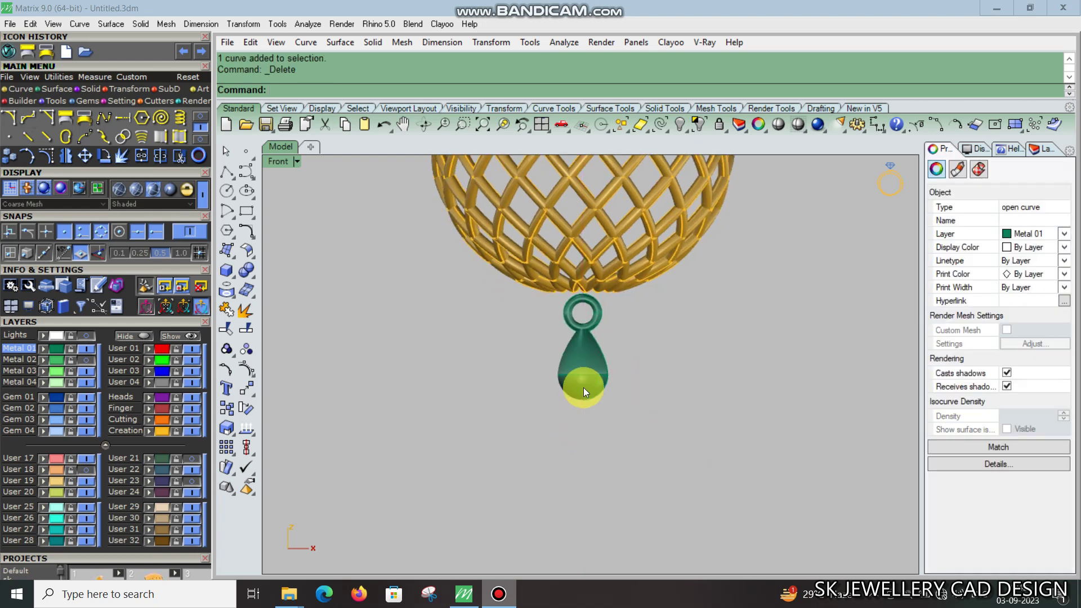
{"action": "scroll", "coordinate": [624, 369], "scroll_direction": "up", "scroll_amount": 2}
{"action": "right_click_drag", "start_coordinate": [624, 369], "coordinate": [634, 390]}
{"action": "left_click_drag", "start_coordinate": [451, 295], "coordinate": [749, 485]}
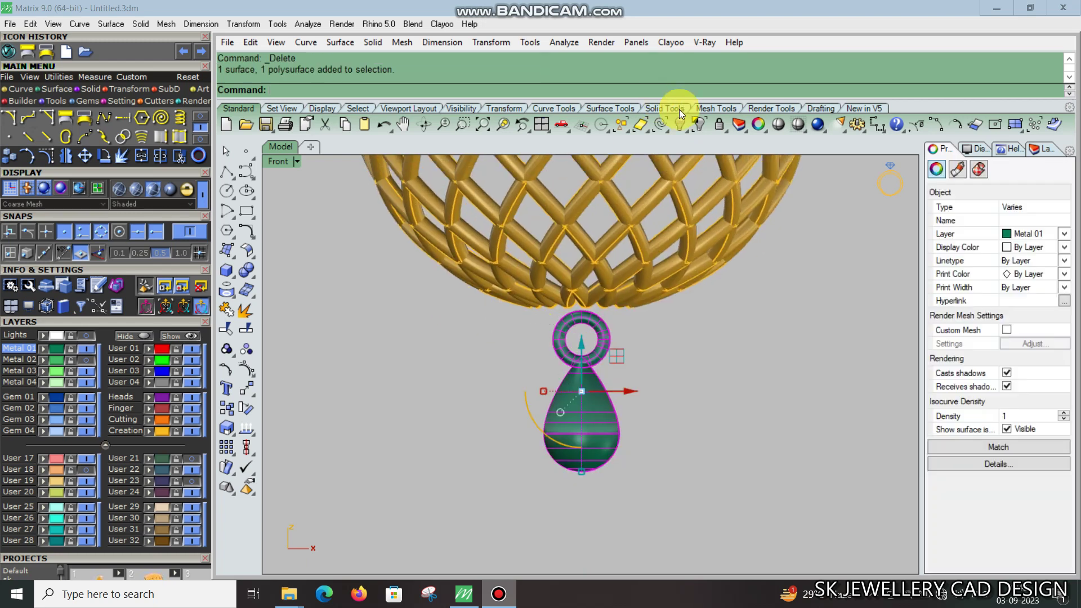
{"action": "left_click", "coordinate": [680, 125]}
{"action": "right_click_drag", "start_coordinate": [654, 257], "coordinate": [646, 312]}
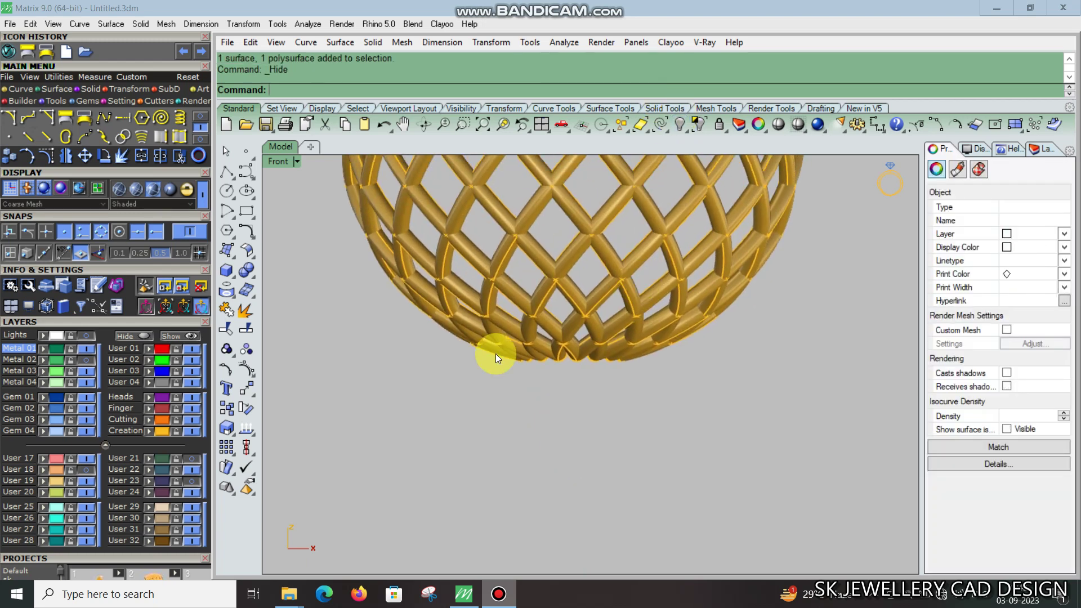
Step: With object snaps off, draw a three-point arc sagging under the lattice ball
{"action": "left_click", "coordinate": [235, 214]}
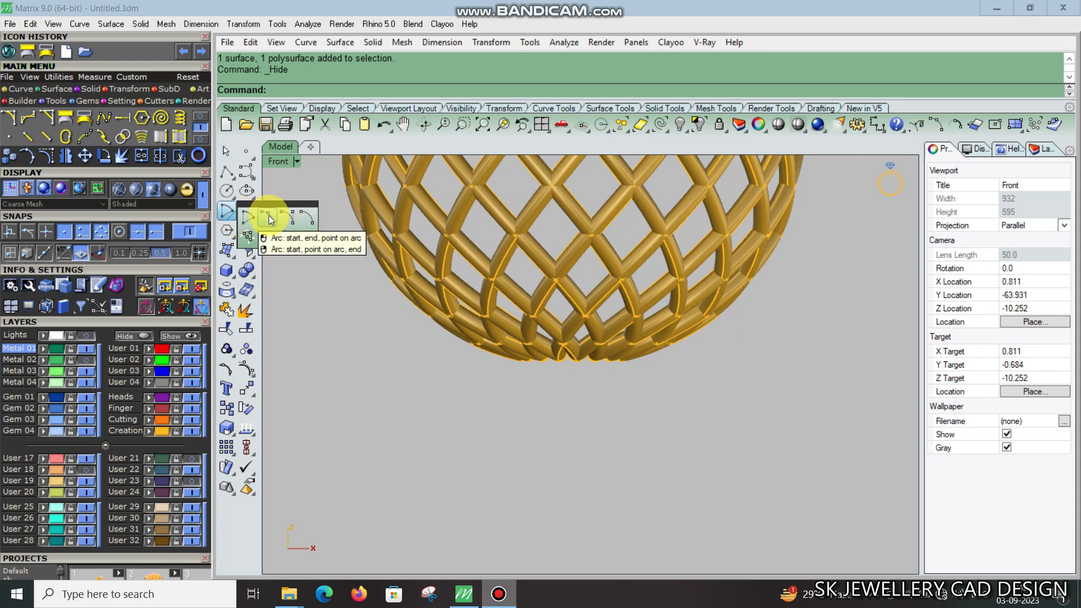
{"action": "left_click", "coordinate": [268, 215]}
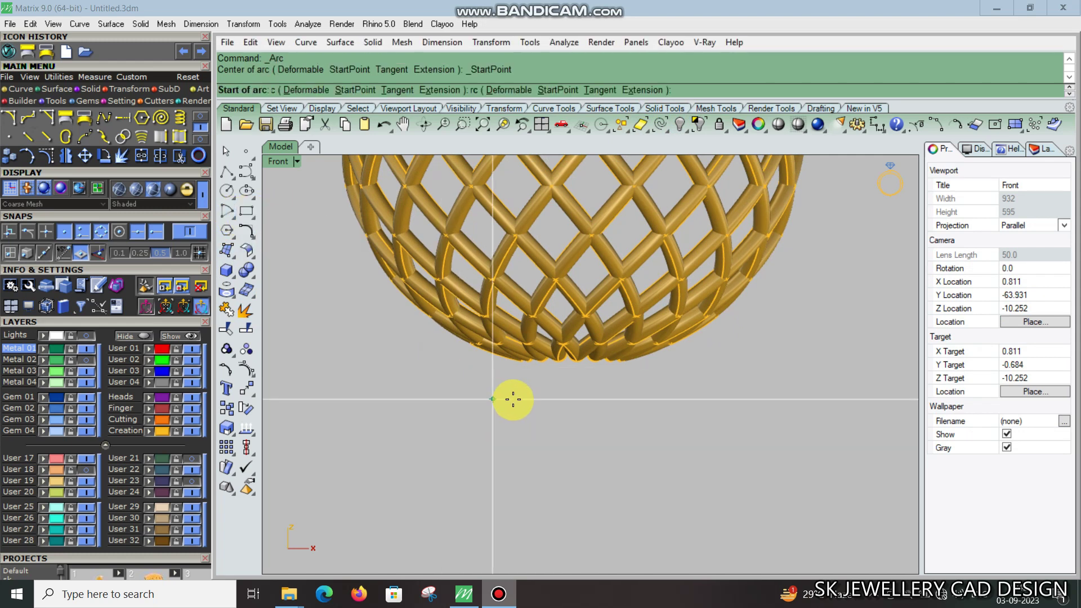
{"action": "scroll", "coordinate": [478, 397], "scroll_direction": "up", "scroll_amount": 3}
{"action": "scroll", "coordinate": [449, 396], "scroll_direction": "up", "scroll_amount": 2}
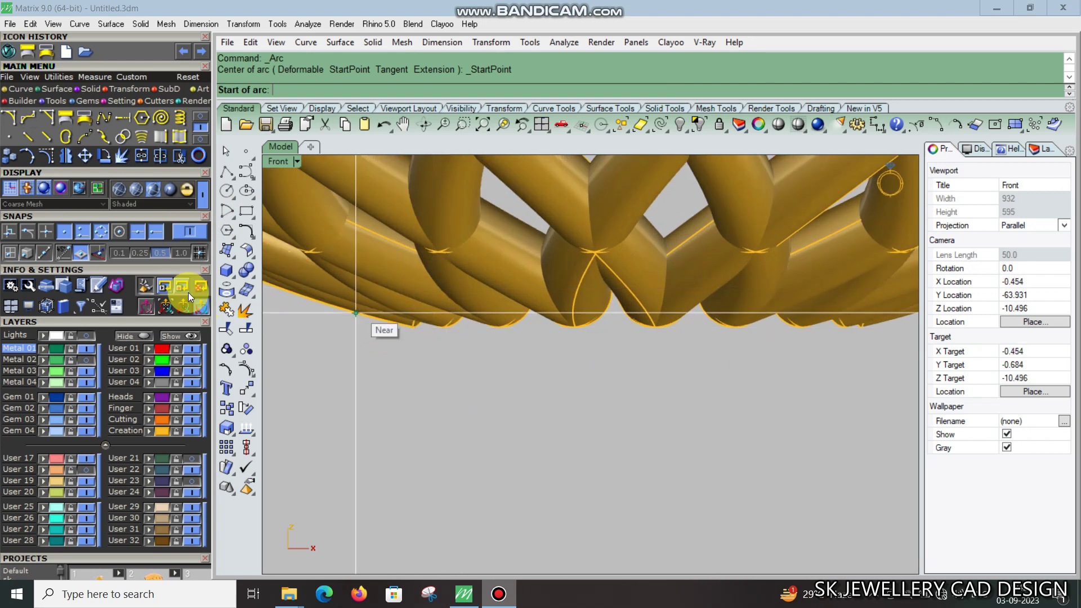
{"action": "left_click", "coordinate": [185, 237]}
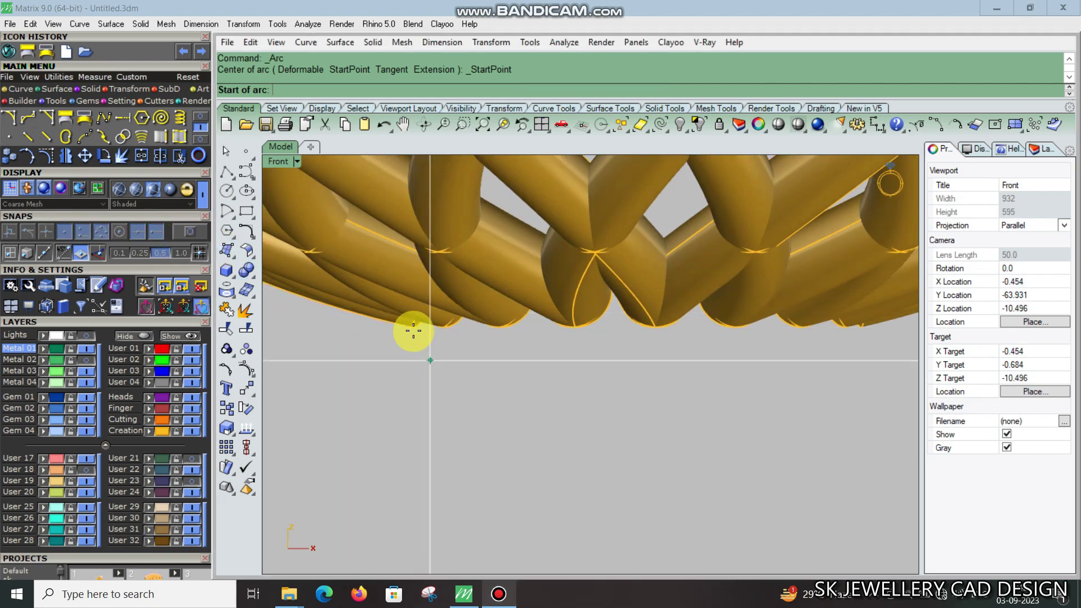
{"action": "left_click", "coordinate": [396, 305]}
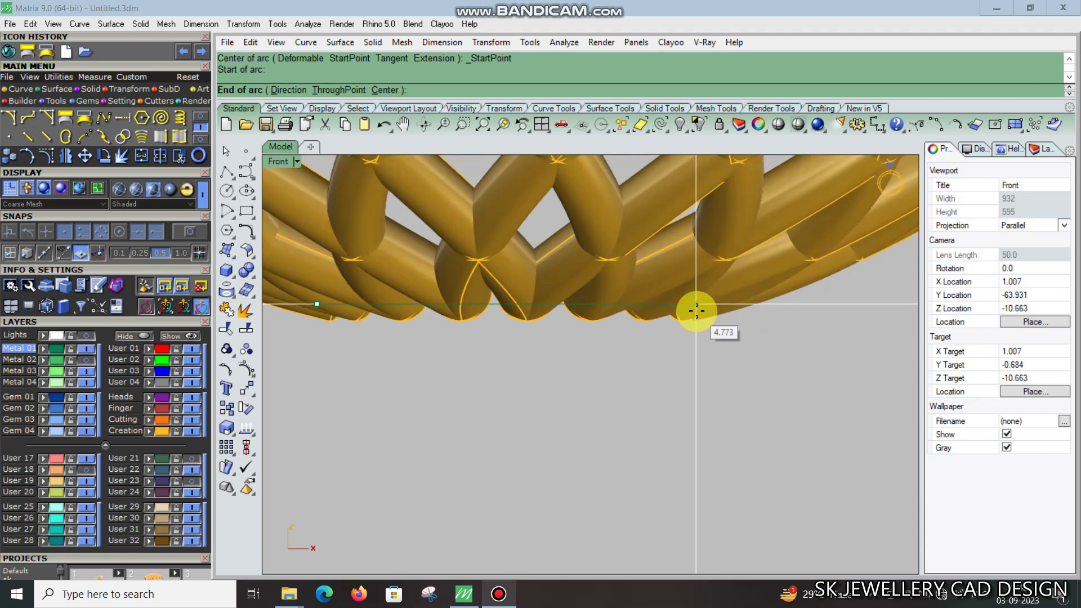
{"action": "left_click", "coordinate": [696, 311]}
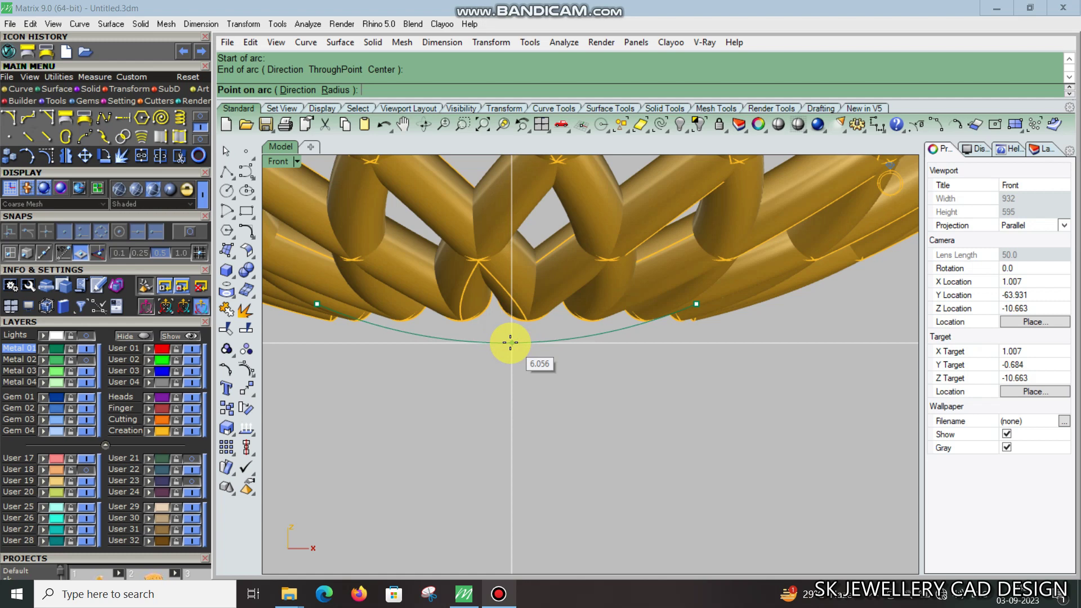
{"action": "left_click", "coordinate": [511, 344]}
Step: Pipe the arc with round caps at 0.63 diameter and delete the arc curve
{"action": "left_click", "coordinate": [227, 270]}
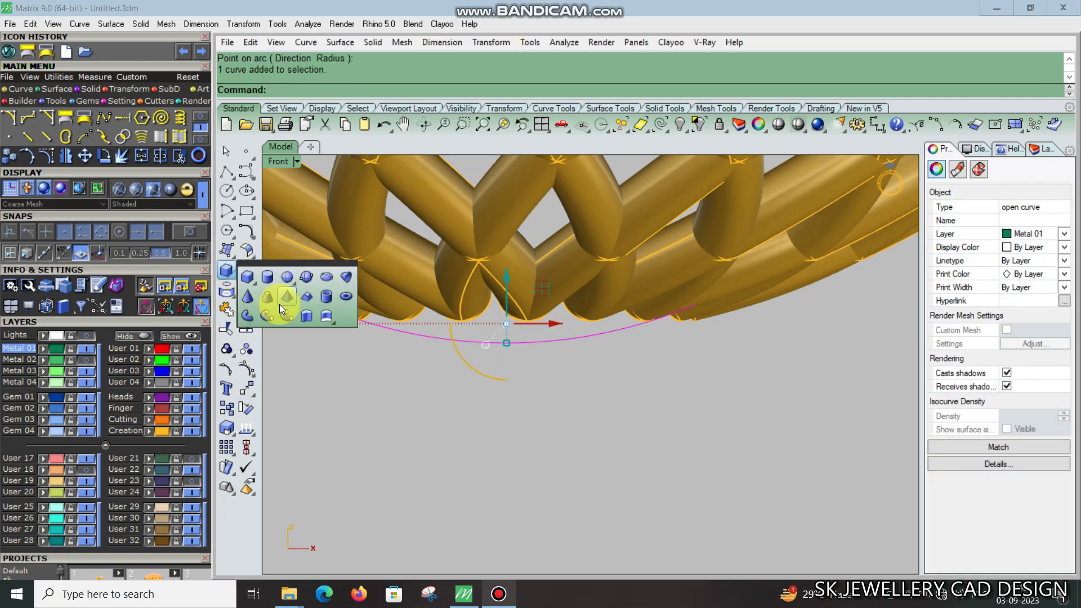
{"action": "left_click", "coordinate": [267, 317]}
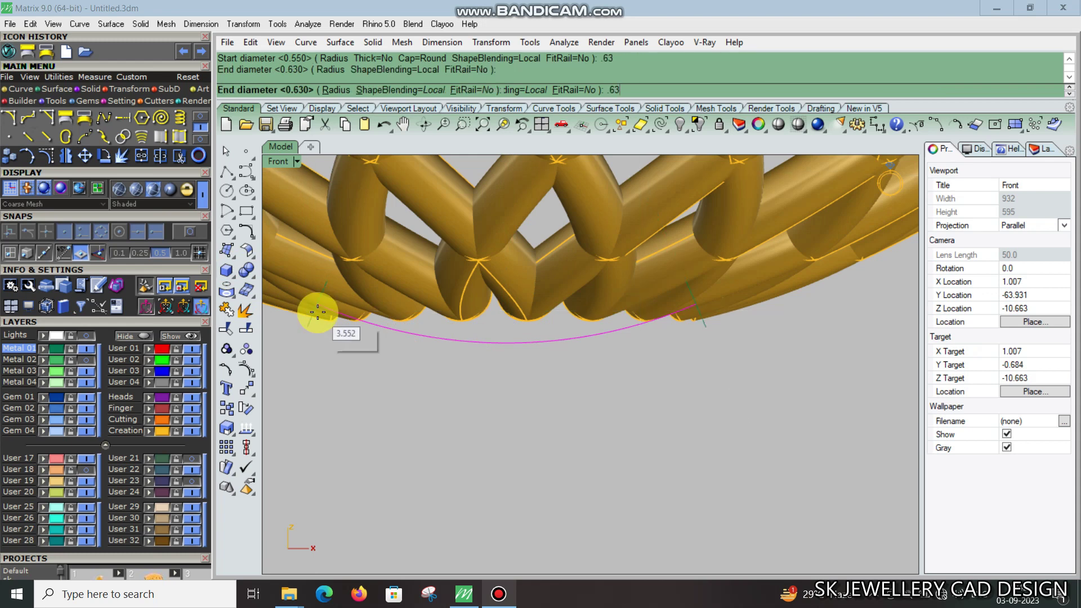
{"action": "key", "text": "Return"}
{"action": "scroll", "coordinate": [385, 386], "scroll_direction": "down", "scroll_amount": 2}
{"action": "left_click", "coordinate": [461, 360]}
{"action": "scroll", "coordinate": [501, 329], "scroll_direction": "up", "scroll_amount": 3}
{"action": "key", "text": "Delete"}
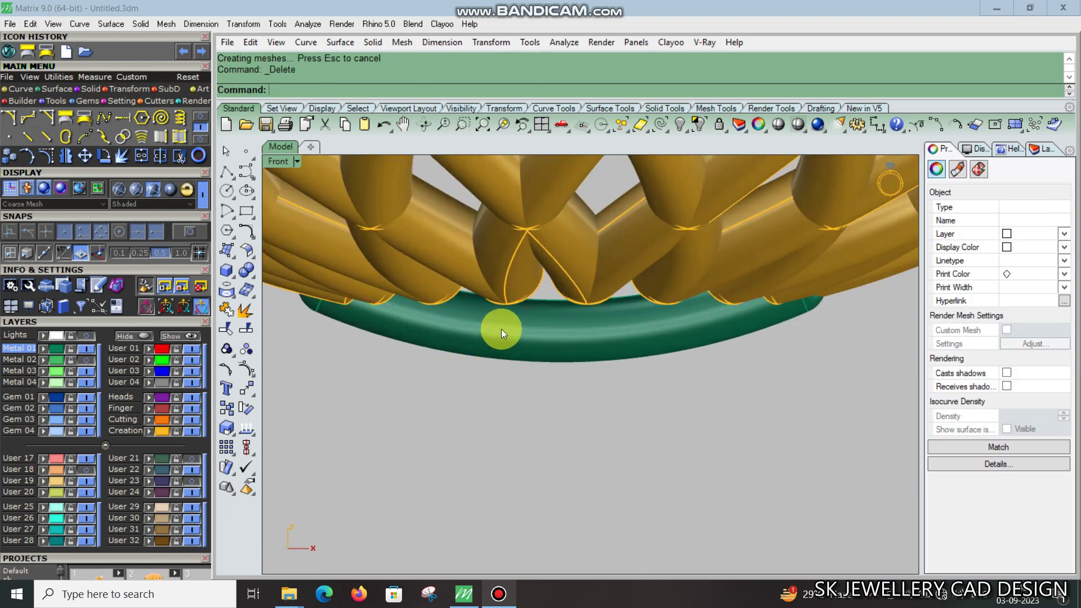
{"action": "left_click", "coordinate": [502, 328]}
{"action": "left_click", "coordinate": [569, 260]}
{"action": "left_click", "coordinate": [584, 354]}
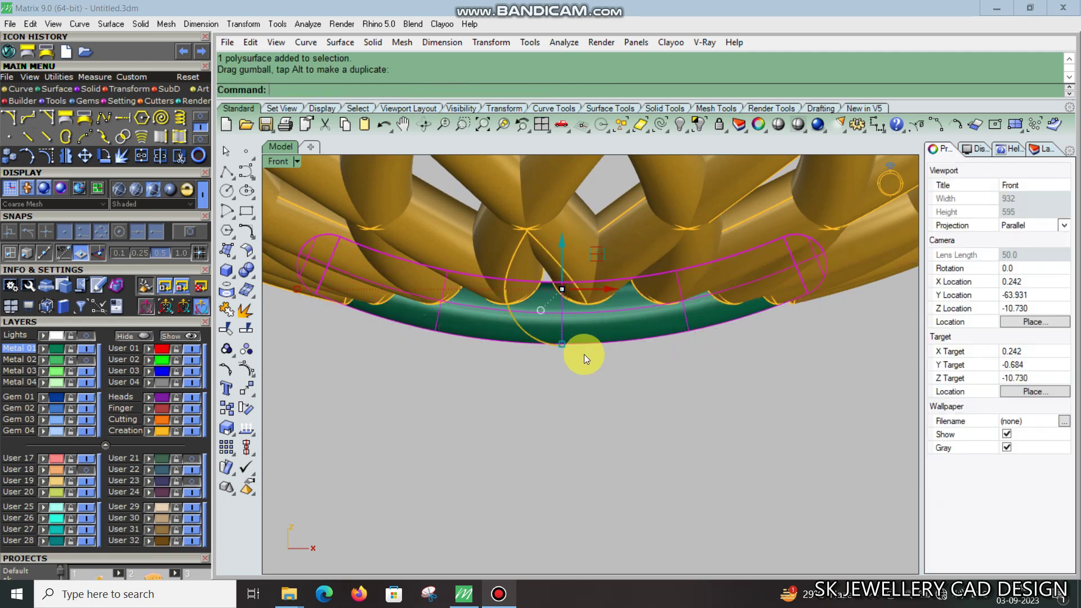
{"action": "key", "text": "ctrl+F4"}
{"action": "scroll", "coordinate": [646, 305], "scroll_direction": "up", "scroll_amount": 5}
{"action": "mouse_move", "coordinate": [646, 304]}
{"action": "right_mouse_down"}
{"action": "mouse_move", "coordinate": [664, 316]}
{"action": "mouse_move", "coordinate": [656, 299]}
{"action": "mouse_move", "coordinate": [634, 345]}
{"action": "mouse_move", "coordinate": [657, 424]}
{"action": "mouse_move", "coordinate": [550, 369]}
{"action": "mouse_move", "coordinate": [550, 411]}
{"action": "mouse_move", "coordinate": [585, 293]}
{"action": "mouse_move", "coordinate": [563, 306]}
{"action": "right_mouse_up"}
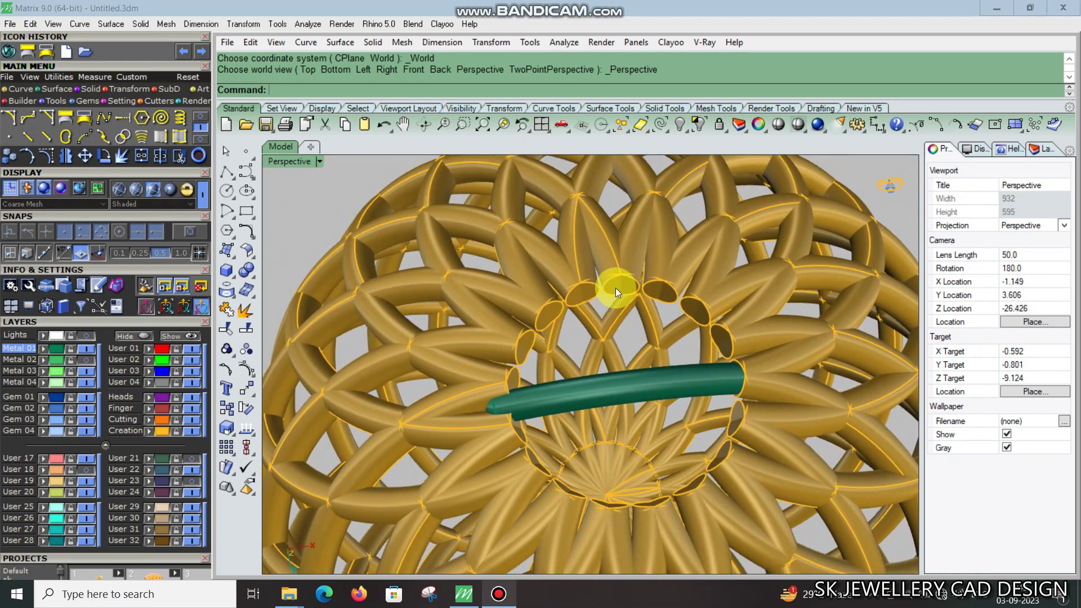
Step: Start a new circle in Top view, then cancel it and return to perspective view
{"action": "left_click", "coordinate": [228, 195]}
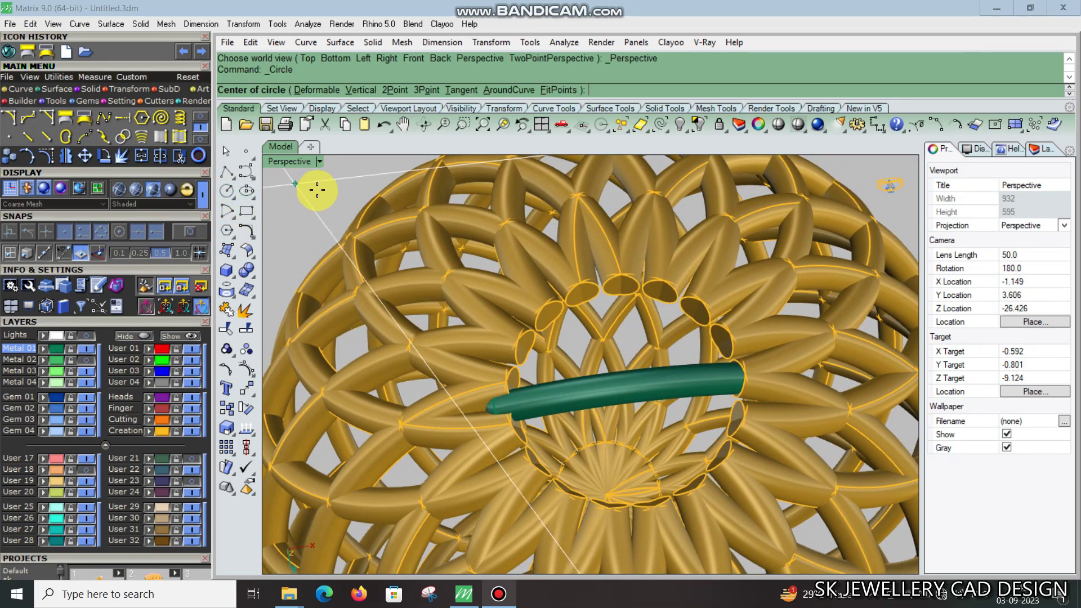
{"action": "scroll", "coordinate": [318, 190], "scroll_direction": "down", "scroll_amount": 3}
{"action": "scroll", "coordinate": [482, 272], "scroll_direction": "down", "scroll_amount": 2}
{"action": "scroll", "coordinate": [467, 226], "scroll_direction": "up", "scroll_amount": 5}
{"action": "key", "text": "ctrl+F1"}
{"action": "type", "text": "0"}
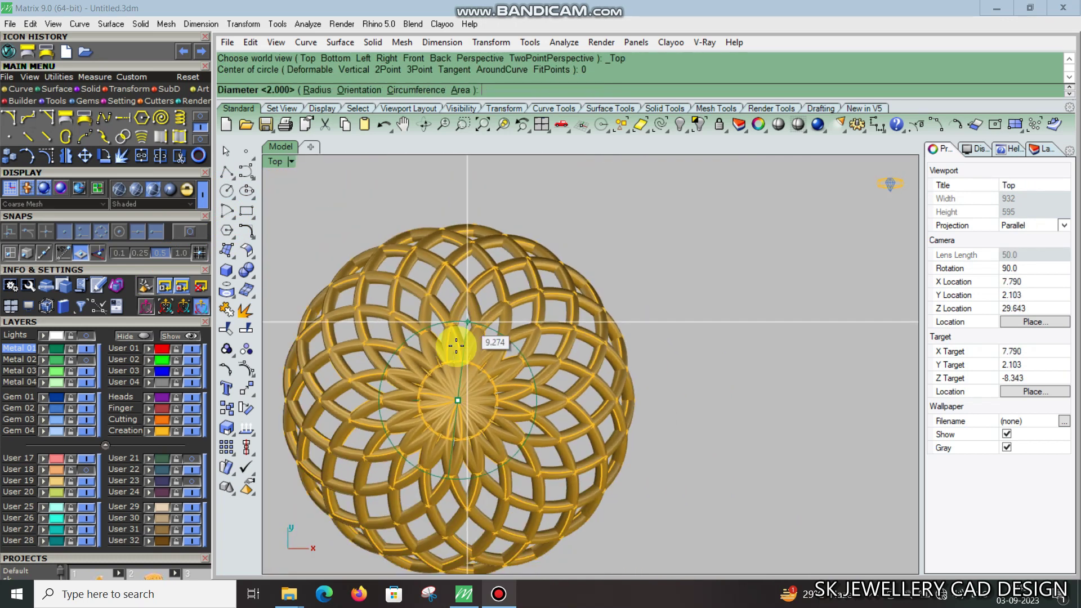
{"action": "scroll", "coordinate": [435, 406], "scroll_direction": "up", "scroll_amount": 2}
{"action": "scroll", "coordinate": [417, 425], "scroll_direction": "up", "scroll_amount": 3}
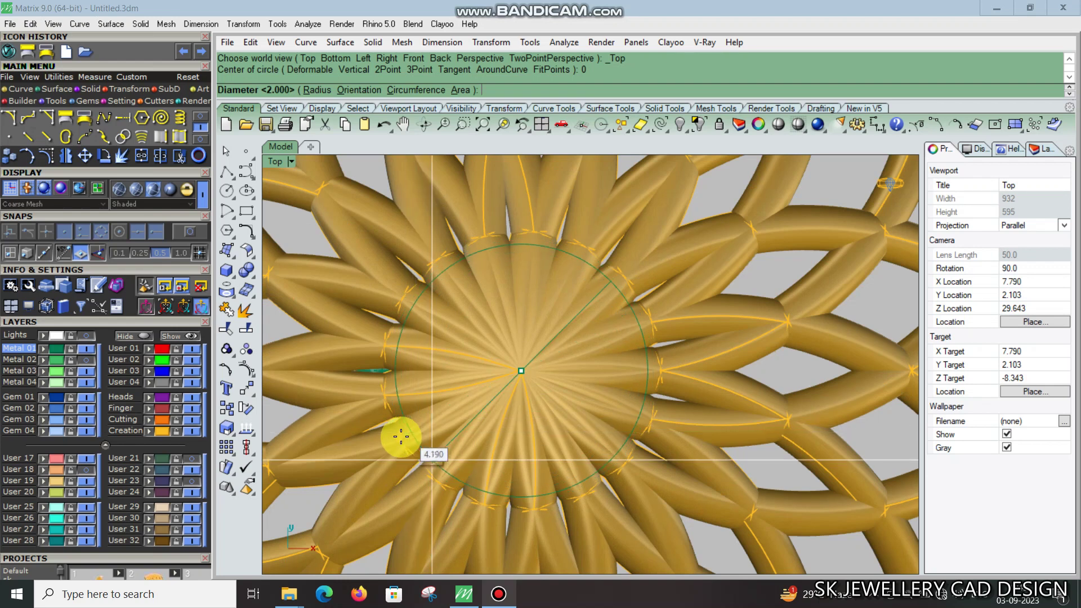
{"action": "key", "text": "Escape"}
{"action": "scroll", "coordinate": [402, 438], "scroll_direction": "down", "scroll_amount": 3}
{"action": "key", "text": "ctrl+F2"}
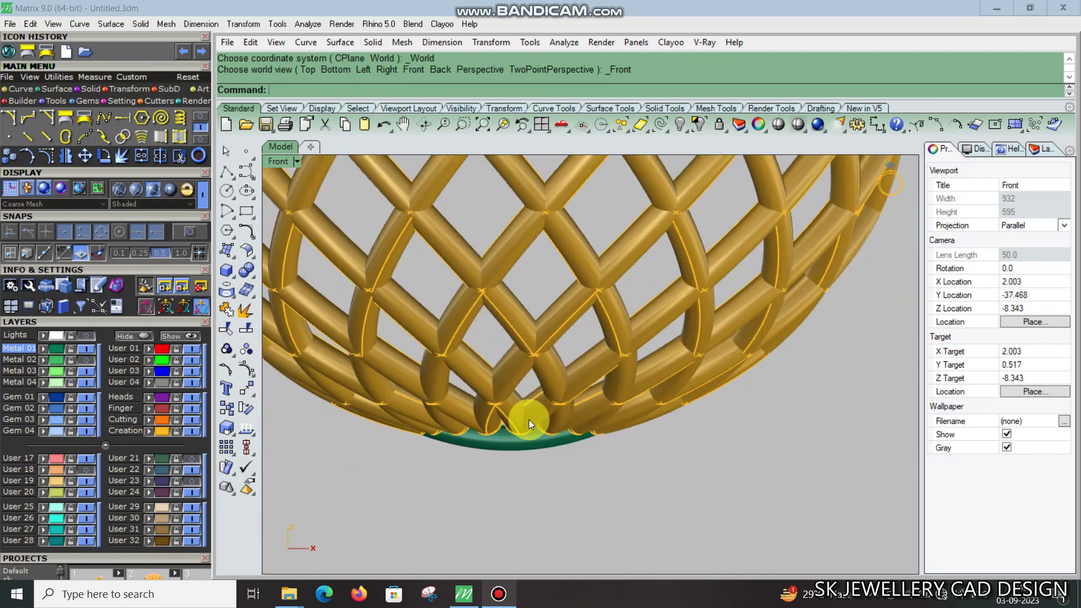
{"action": "key", "text": "ctrl+F4"}
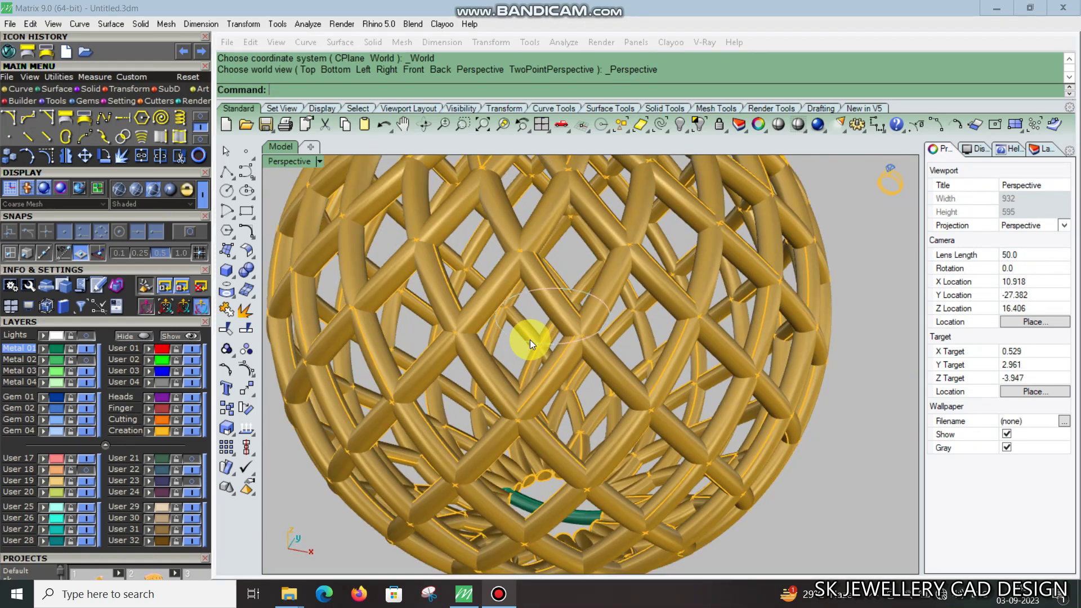
Step: Select the existing circle inside the lattice ball and lower it to the ball's underside
{"action": "left_click", "coordinate": [529, 339]}
{"action": "left_click", "coordinate": [572, 376]}
{"action": "scroll", "coordinate": [557, 292], "scroll_direction": "down", "scroll_amount": 3}
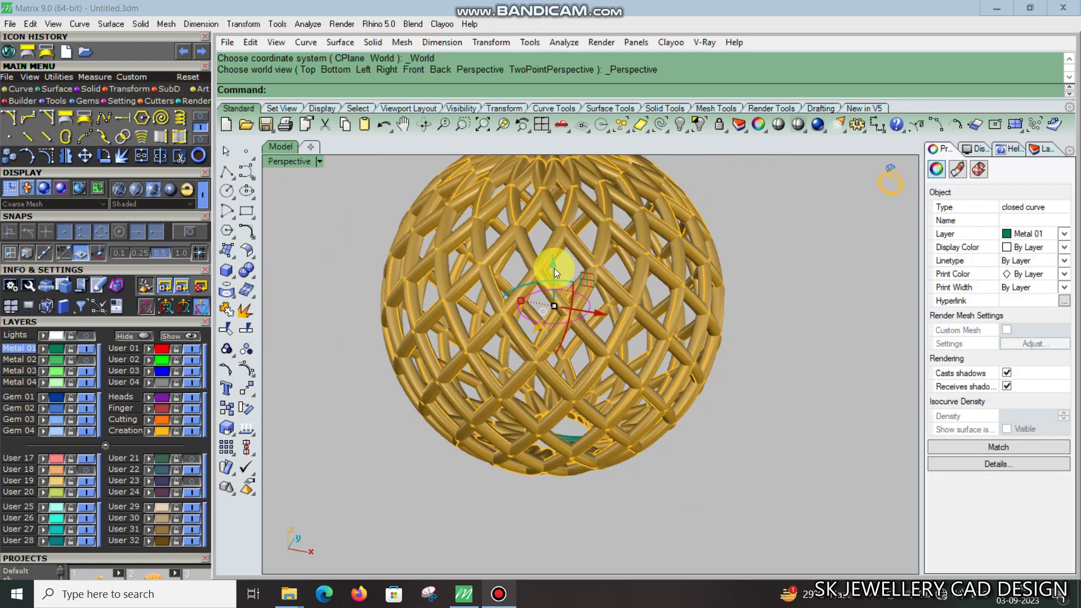
{"action": "left_click_drag", "start_coordinate": [562, 303], "coordinate": [581, 398]}
{"action": "right_click_drag", "start_coordinate": [581, 397], "coordinate": [586, 329]}
{"action": "scroll", "coordinate": [540, 272], "scroll_direction": "up", "scroll_amount": 3}
{"action": "scroll", "coordinate": [518, 357], "scroll_direction": "up", "scroll_amount": 2}
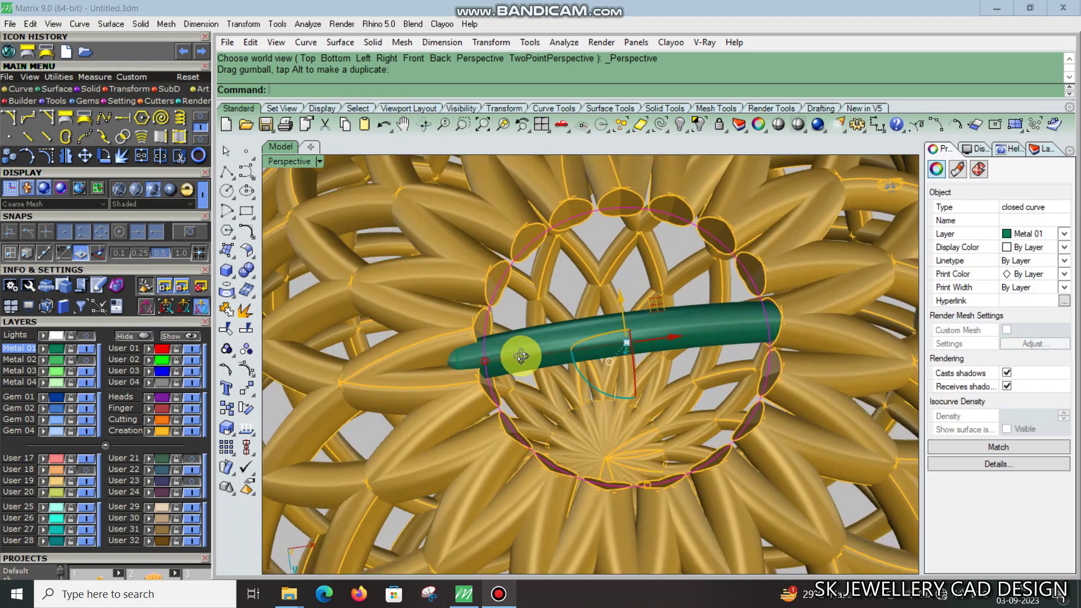
{"action": "scroll", "coordinate": [481, 371], "scroll_direction": "up", "scroll_amount": 2}
{"action": "left_click_drag", "start_coordinate": [481, 364], "coordinate": [495, 374]}
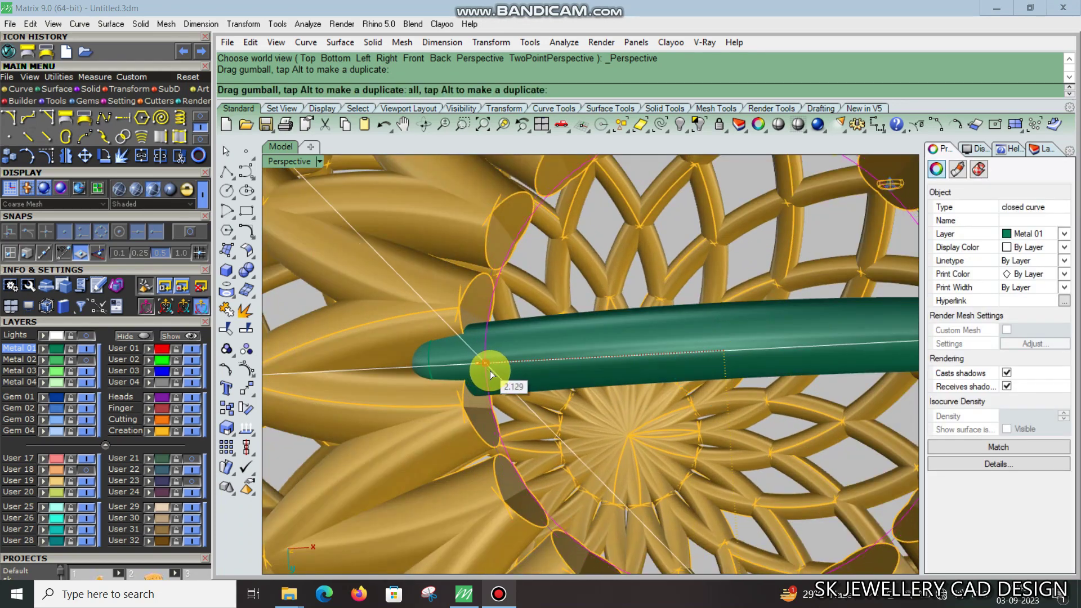
{"action": "scroll", "coordinate": [657, 352], "scroll_direction": "down", "scroll_amount": 3}
{"action": "mouse_move", "coordinate": [669, 363]}
{"action": "right_mouse_down"}
{"action": "mouse_move", "coordinate": [696, 398]}
{"action": "mouse_move", "coordinate": [492, 384]}
{"action": "mouse_move", "coordinate": [505, 383]}
{"action": "right_mouse_up"}
{"action": "left_click_drag", "start_coordinate": [505, 383], "coordinate": [253, 303]}
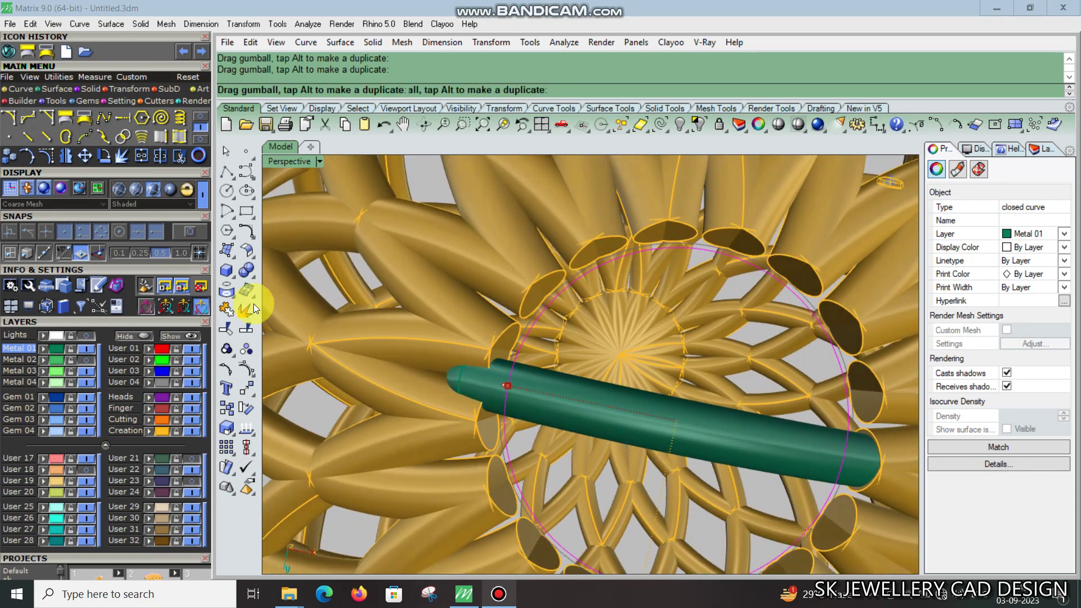
Step: Turn the circle into a flat-capped closed pipe ring around the ball's opening
{"action": "left_click", "coordinate": [238, 293]}
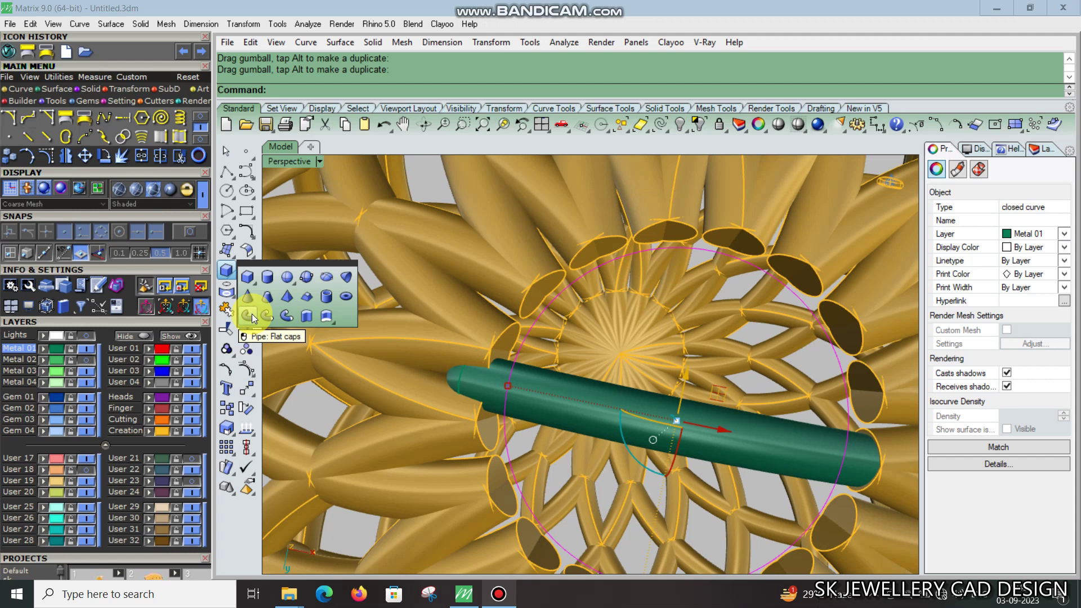
{"action": "left_click", "coordinate": [251, 313]}
{"action": "type", "text": ".85"}
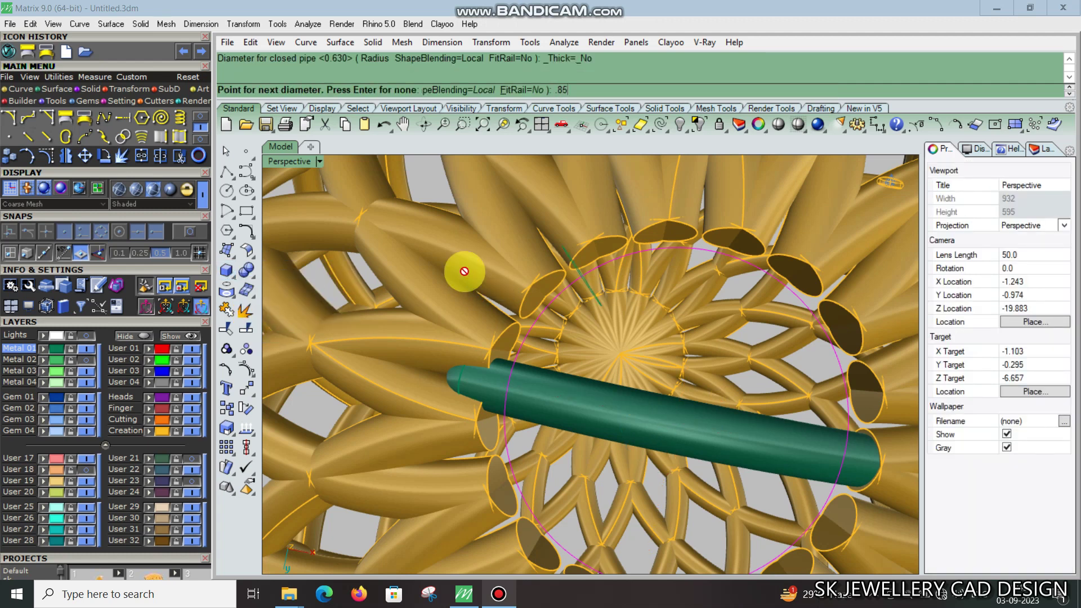
{"action": "key", "text": "Return"}
{"action": "scroll", "coordinate": [465, 272], "scroll_direction": "down", "scroll_amount": 2}
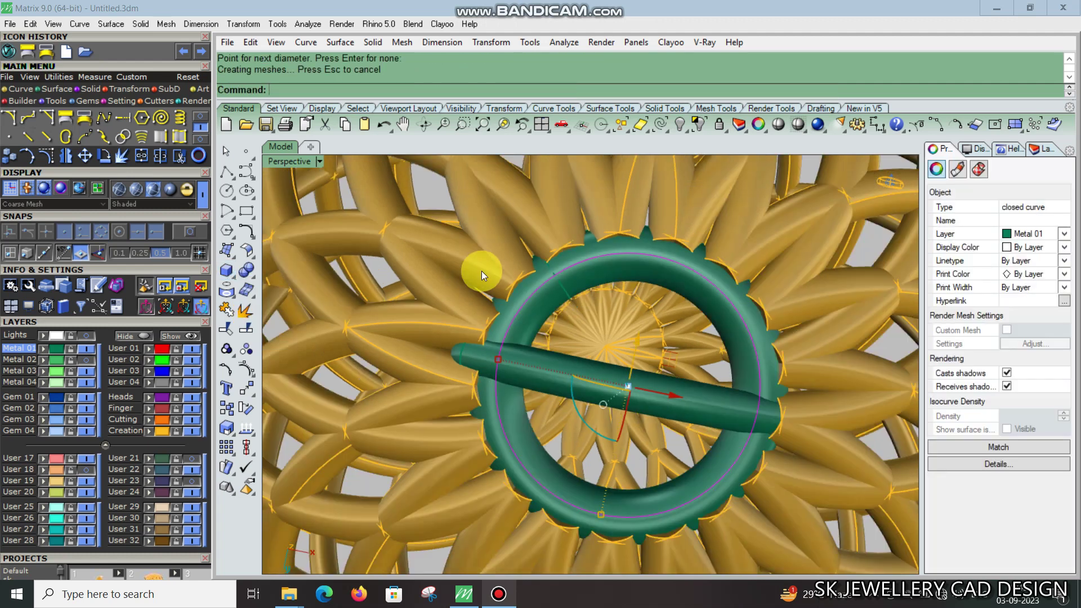
{"action": "scroll", "coordinate": [482, 272], "scroll_direction": "down", "scroll_amount": 3}
{"action": "right_click_drag", "start_coordinate": [587, 338], "coordinate": [596, 242]}
Step: Delete the leftover circle curve from the new pipe ring
{"action": "key", "text": "Delete"}
{"action": "left_click", "coordinate": [498, 265]}
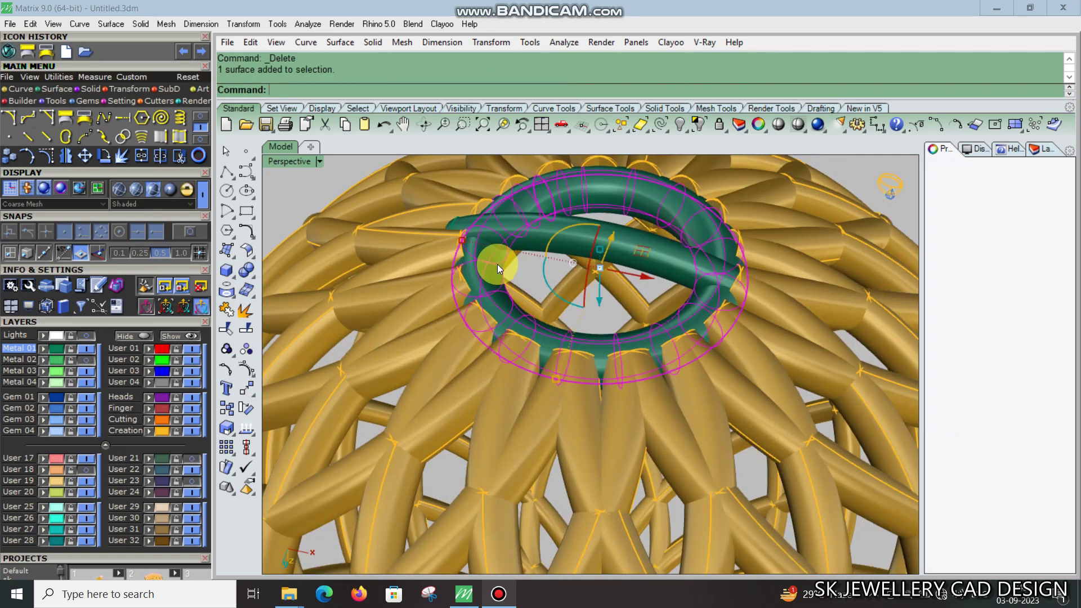
{"action": "scroll", "coordinate": [580, 301], "scroll_direction": "up", "scroll_amount": 2}
{"action": "left_click", "coordinate": [620, 306]}
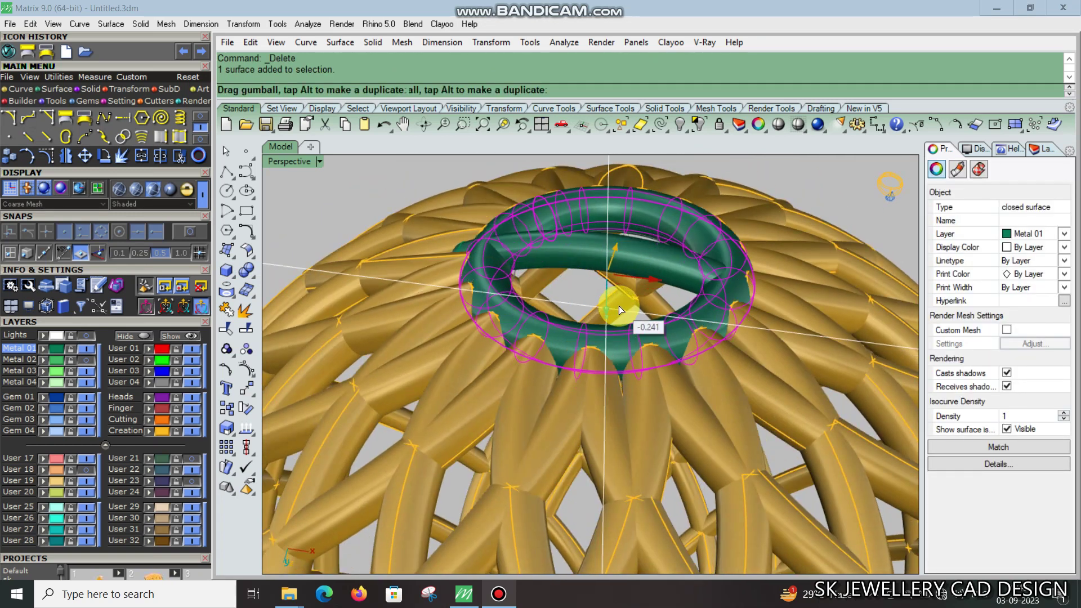
{"action": "right_click_drag", "start_coordinate": [620, 306], "coordinate": [621, 304]}
Step: Inspect the crossbar through the ring, then show the hidden ring and drop in Front view
{"action": "scroll", "coordinate": [590, 407], "scroll_direction": "up", "scroll_amount": 1}
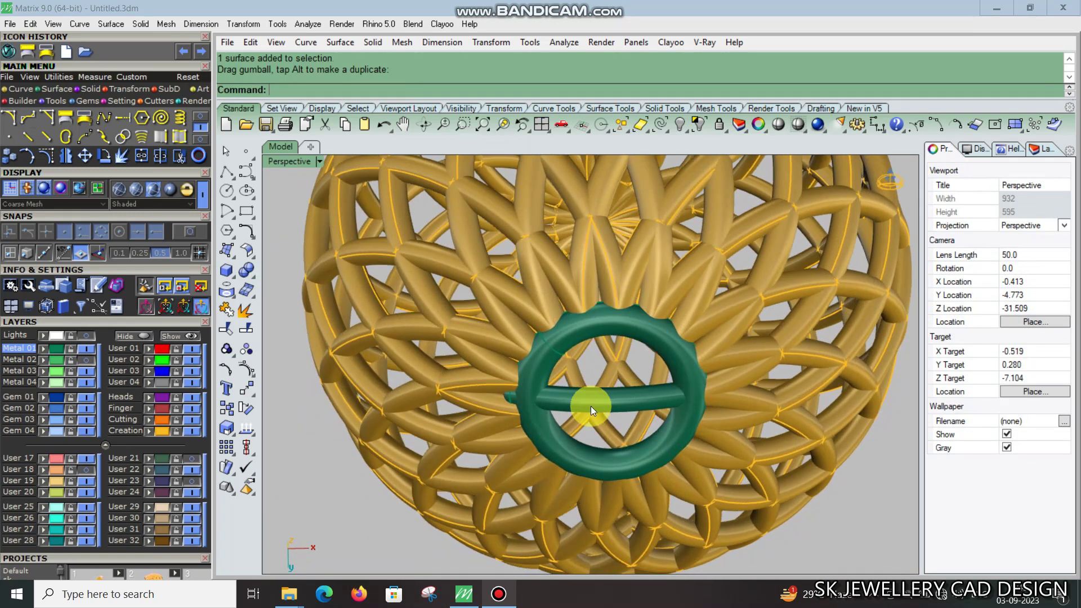
{"action": "left_click", "coordinate": [586, 394]}
{"action": "scroll", "coordinate": [528, 404], "scroll_direction": "up", "scroll_amount": 3}
{"action": "scroll", "coordinate": [431, 393], "scroll_direction": "up", "scroll_amount": 1}
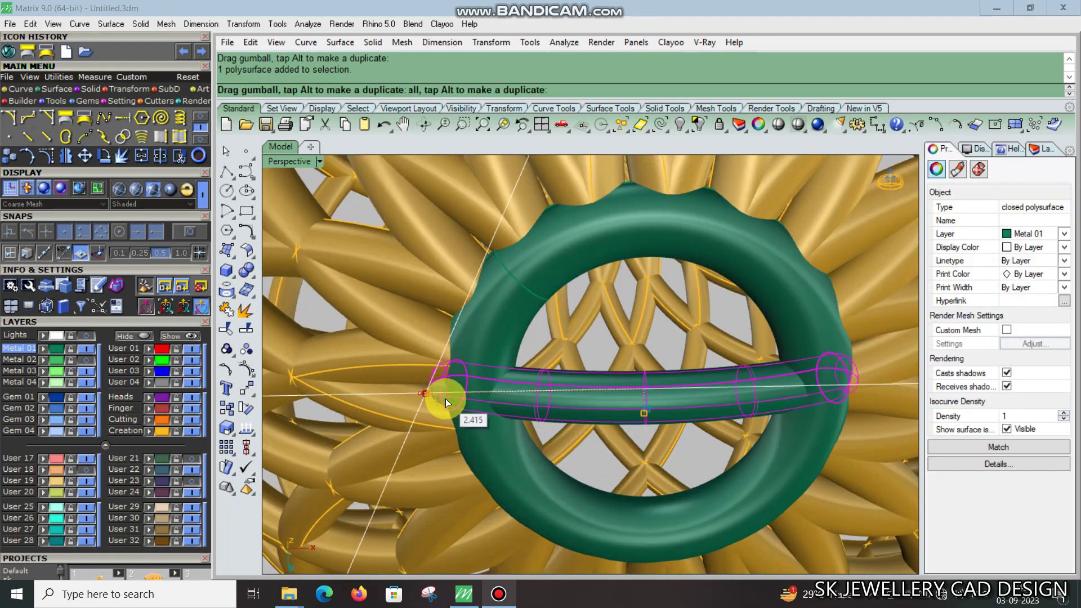
{"action": "key", "text": "Escape"}
{"action": "left_click", "coordinate": [676, 394]}
{"action": "mouse_move", "coordinate": [676, 395]}
{"action": "right_mouse_down"}
{"action": "mouse_move", "coordinate": [653, 358]}
{"action": "mouse_move", "coordinate": [640, 248]}
{"action": "mouse_move", "coordinate": [707, 254]}
{"action": "mouse_move", "coordinate": [633, 341]}
{"action": "mouse_move", "coordinate": [506, 285]}
{"action": "mouse_move", "coordinate": [579, 314]}
{"action": "mouse_move", "coordinate": [607, 406]}
{"action": "right_mouse_up"}
{"action": "scroll", "coordinate": [653, 358], "scroll_direction": "down", "scroll_amount": 3}
{"action": "key", "text": "Escape"}
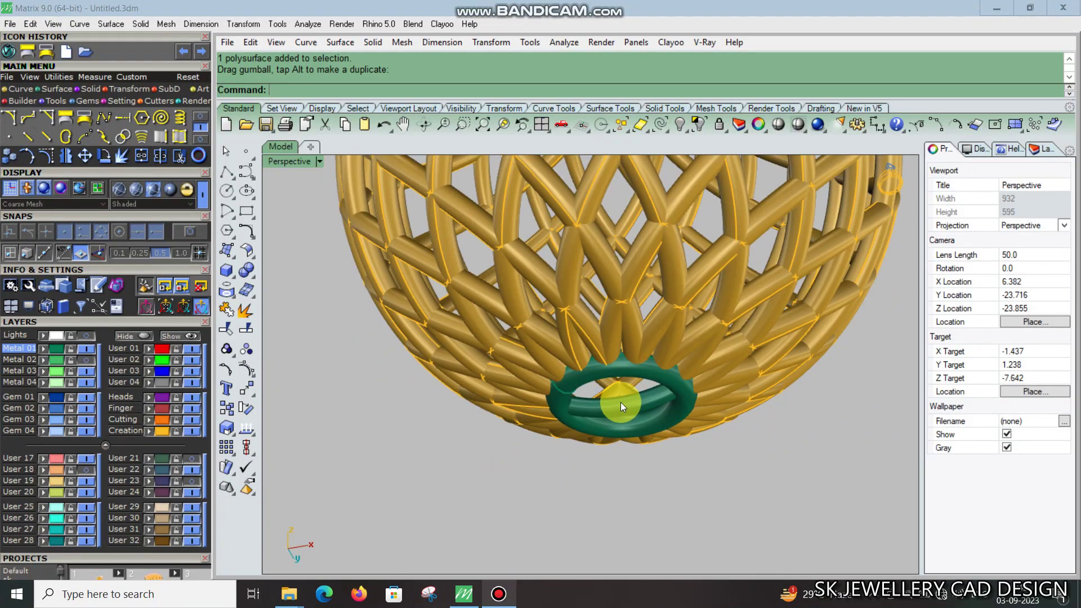
{"action": "key", "text": "ctrl+F2"}
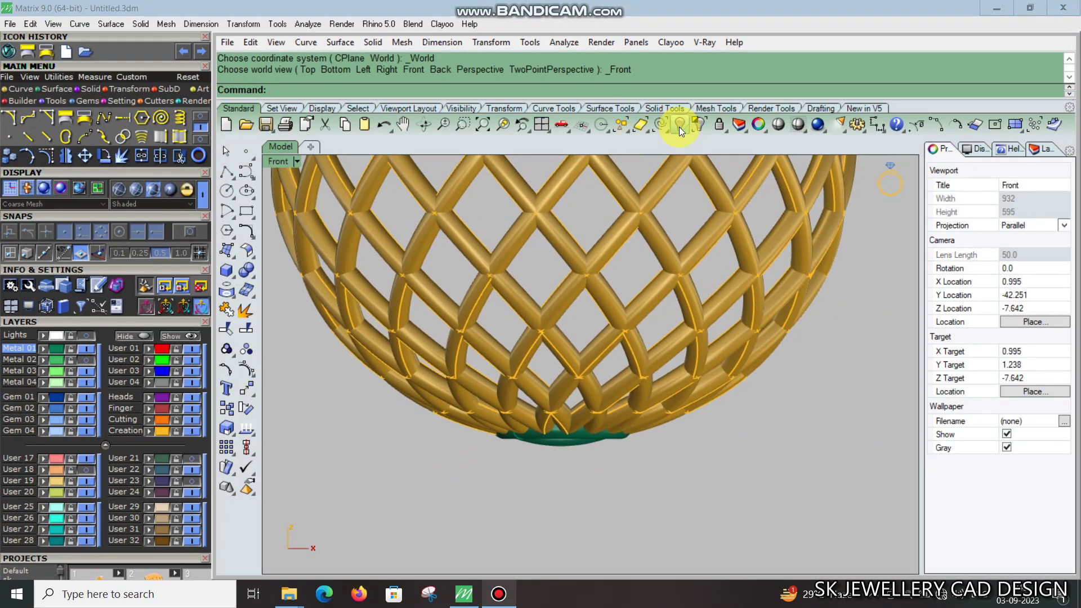
{"action": "left_click", "coordinate": [679, 127]}
{"action": "scroll", "coordinate": [580, 408], "scroll_direction": "up", "scroll_amount": 3}
Step: In Top view, rotate the crossbar at the ball's base 90° to run vertically
{"action": "scroll", "coordinate": [551, 358], "scroll_direction": "up", "scroll_amount": 2}
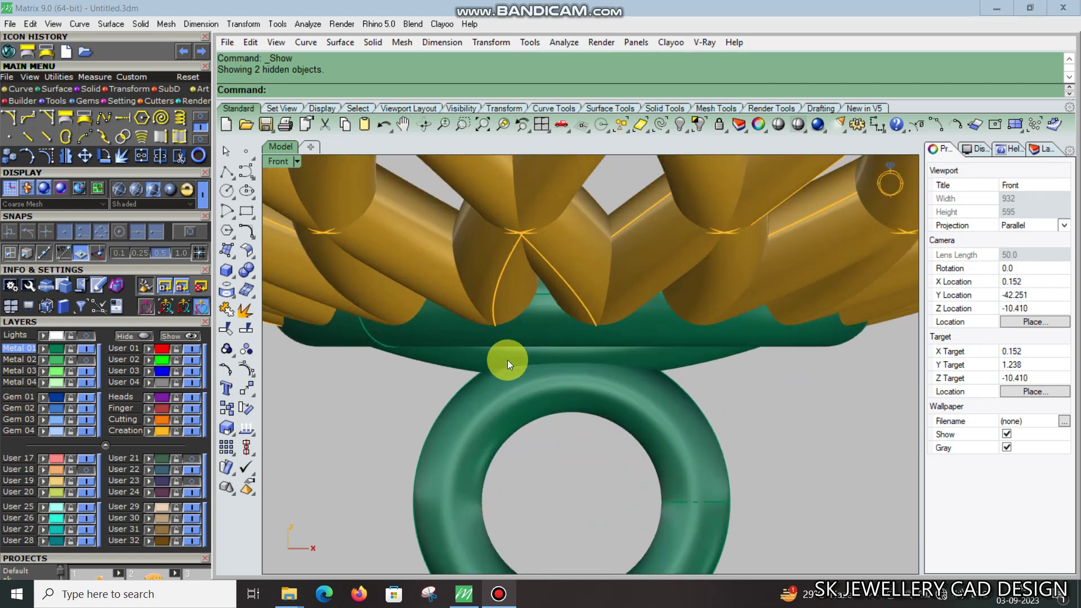
{"action": "left_click", "coordinate": [508, 360]}
{"action": "scroll", "coordinate": [523, 356], "scroll_direction": "down", "scroll_amount": 3}
{"action": "key", "text": "ctrl+F1"}
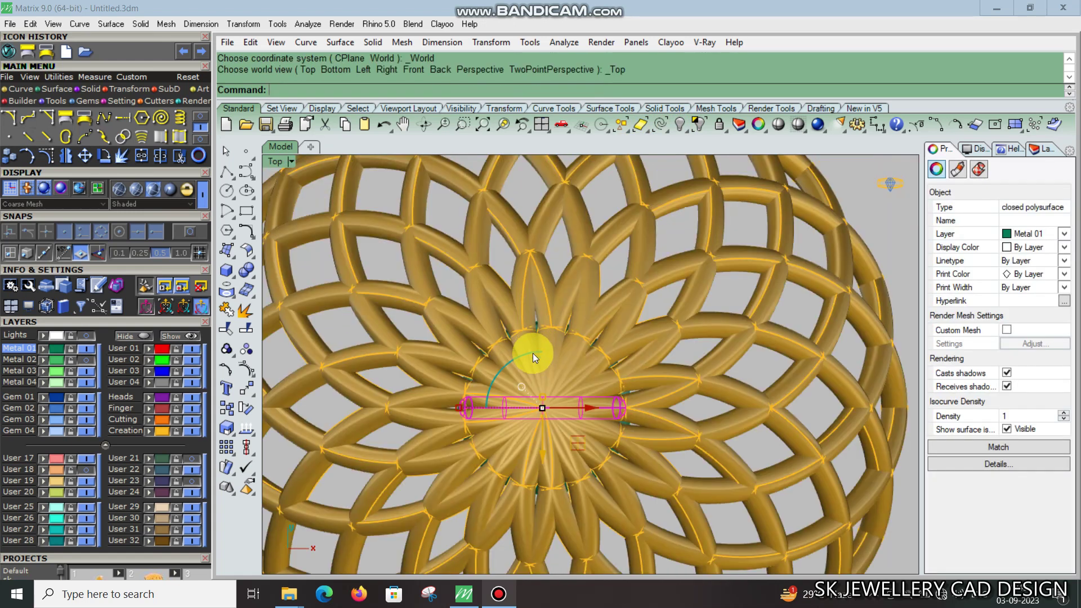
{"action": "left_click_drag", "start_coordinate": [513, 360], "coordinate": [598, 344]}
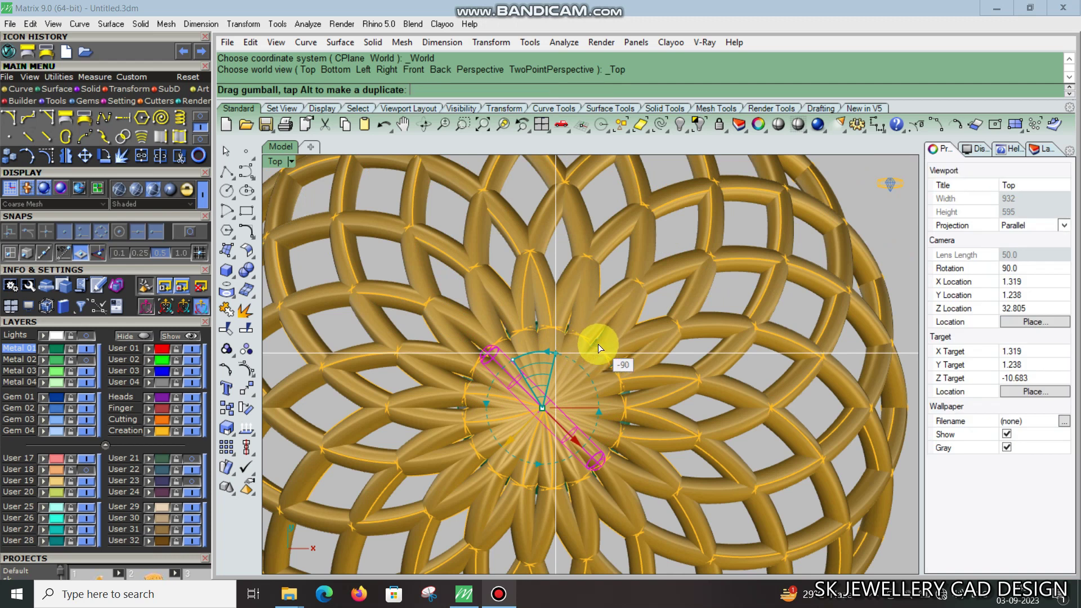
{"action": "scroll", "coordinate": [598, 344], "scroll_direction": "down", "scroll_amount": 3}
Step: Group the ring and teardrop drop and raise them to hang from the ball's base
{"action": "key", "text": "ctrl+F2"}
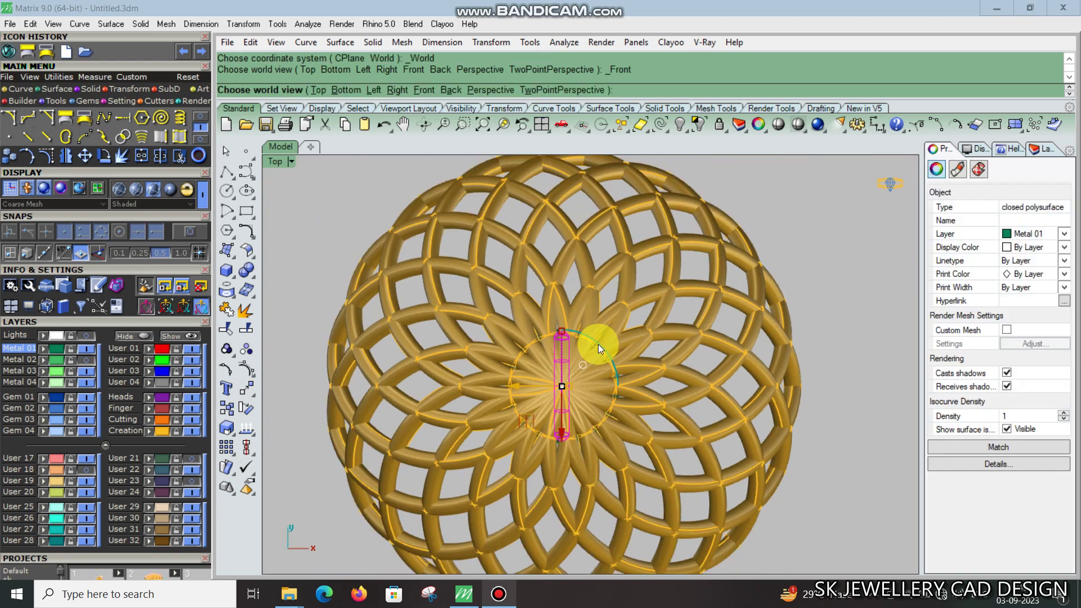
{"action": "scroll", "coordinate": [575, 373], "scroll_direction": "up", "scroll_amount": 2}
{"action": "scroll", "coordinate": [611, 415], "scroll_direction": "down", "scroll_amount": 3}
{"action": "left_click_drag", "start_coordinate": [552, 377], "coordinate": [507, 439]}
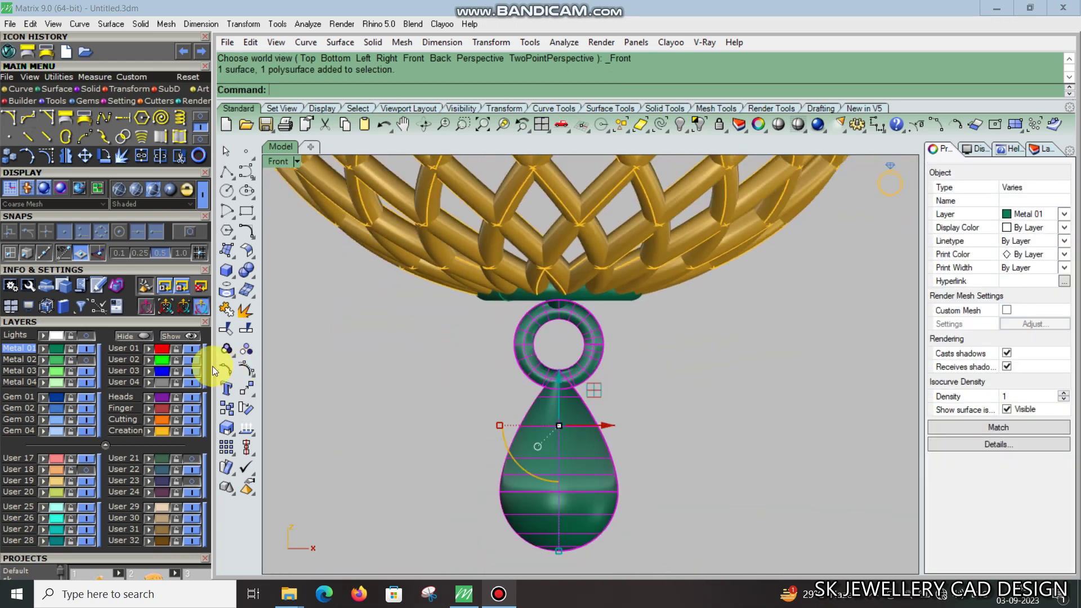
{"action": "left_click", "coordinate": [225, 351]}
{"action": "left_click", "coordinate": [559, 399]}
{"action": "left_click_drag", "start_coordinate": [560, 381], "coordinate": [568, 363]}
{"action": "key", "text": "Escape"}
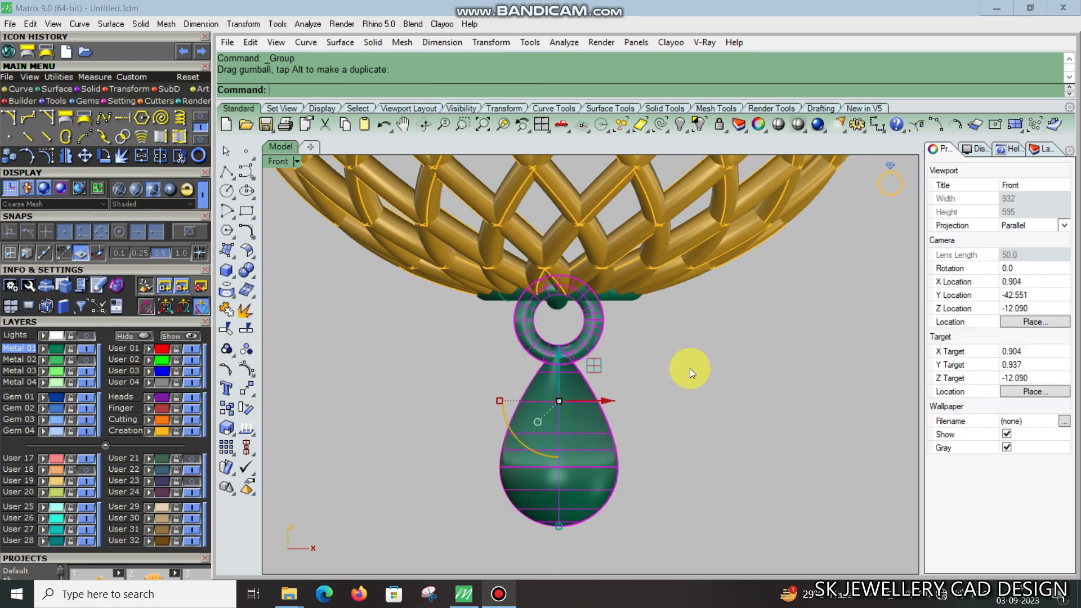
{"action": "key", "text": "ctrl+F4"}
{"action": "right_click_drag", "start_coordinate": [570, 410], "coordinate": [606, 309]}
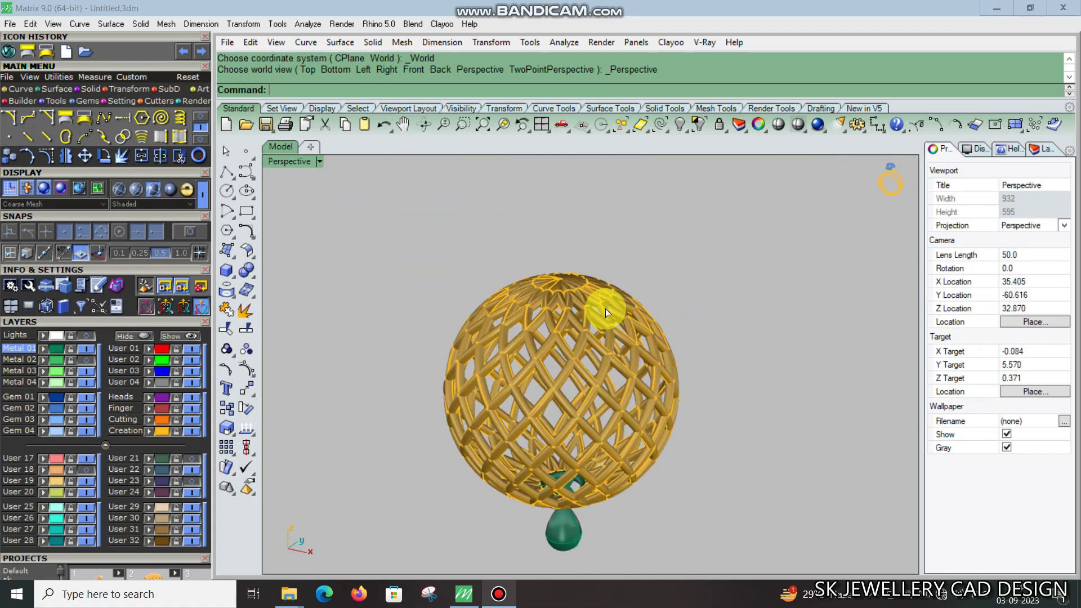
Step: In the front view, finish the vertical guide line above the lattice ball
{"action": "key", "text": "ctrl+F2"}
{"action": "scroll", "coordinate": [596, 261], "scroll_direction": "up", "scroll_amount": 3}
{"action": "key", "text": "ctrl+a"}
{"action": "key", "text": "Escape"}
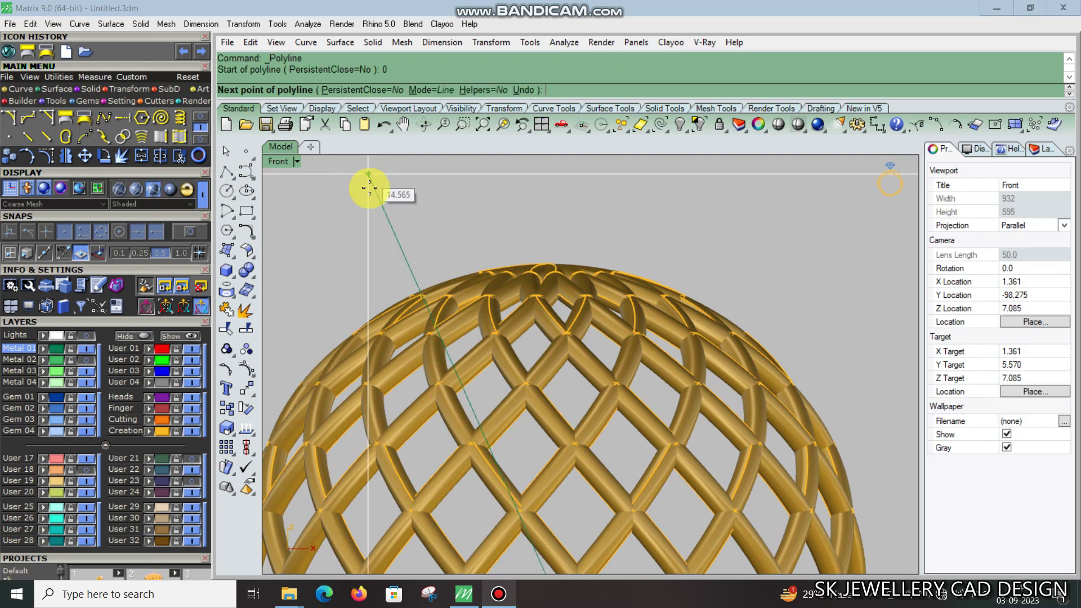
{"action": "scroll", "coordinate": [439, 183], "scroll_direction": "down", "scroll_amount": 2}
{"action": "scroll", "coordinate": [473, 225], "scroll_direction": "down", "scroll_amount": 1}
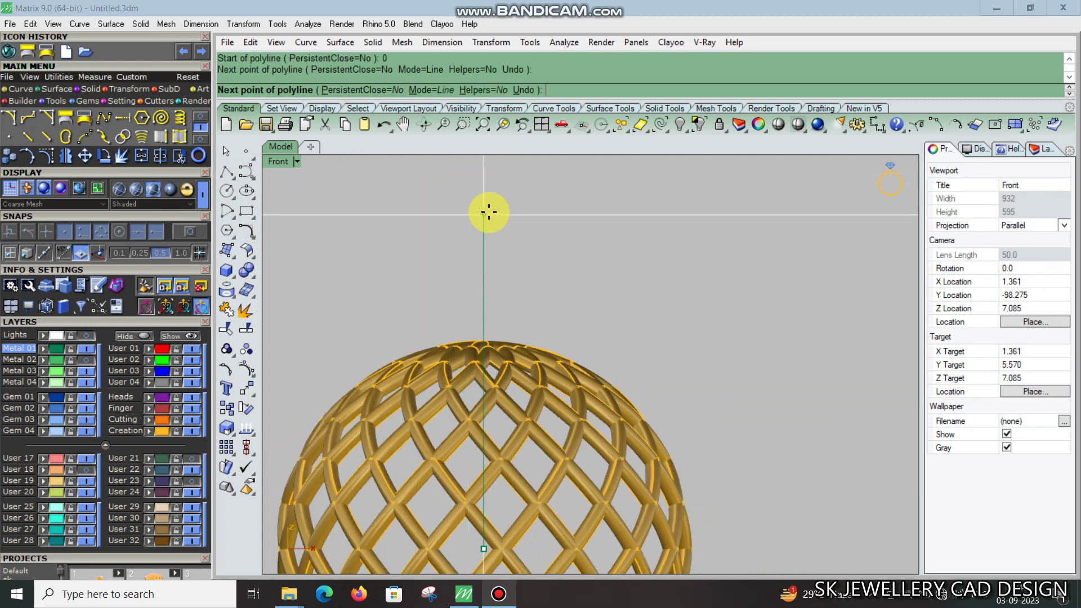
{"action": "left_click", "coordinate": [376, 198]}
{"action": "right_click", "coordinate": [376, 198]}
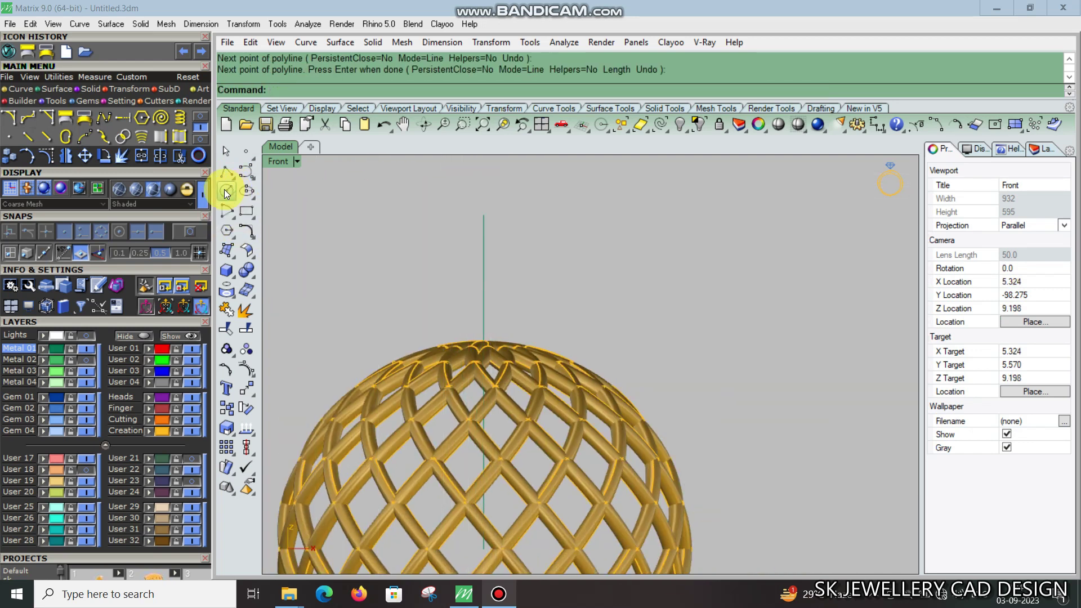
Step: Draw a 3.6 circle centred on the guide line above the ball
{"action": "left_click", "coordinate": [226, 194]}
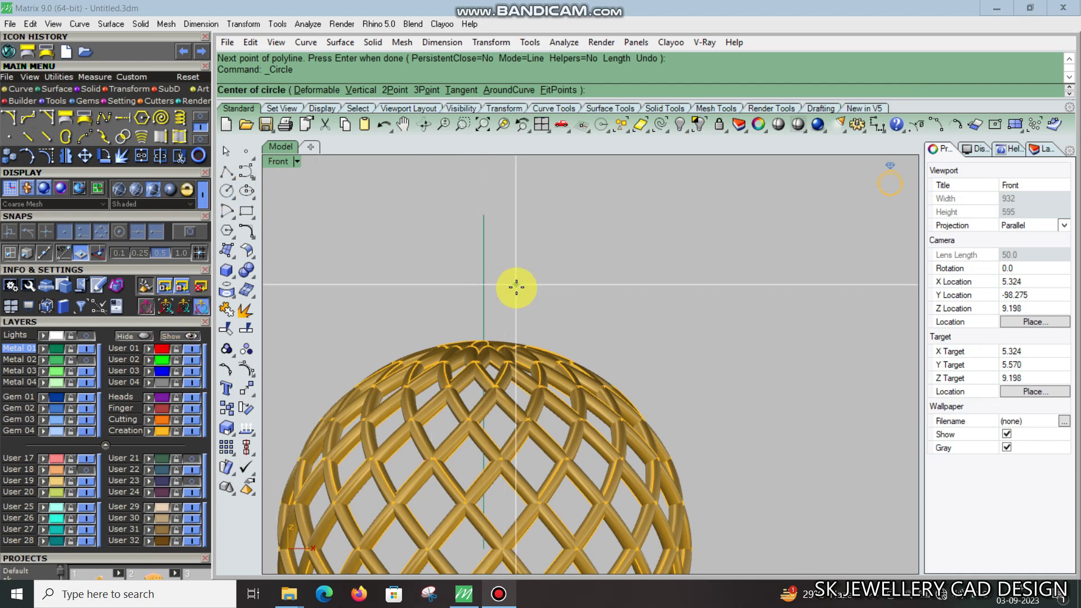
{"action": "left_click", "coordinate": [483, 286]}
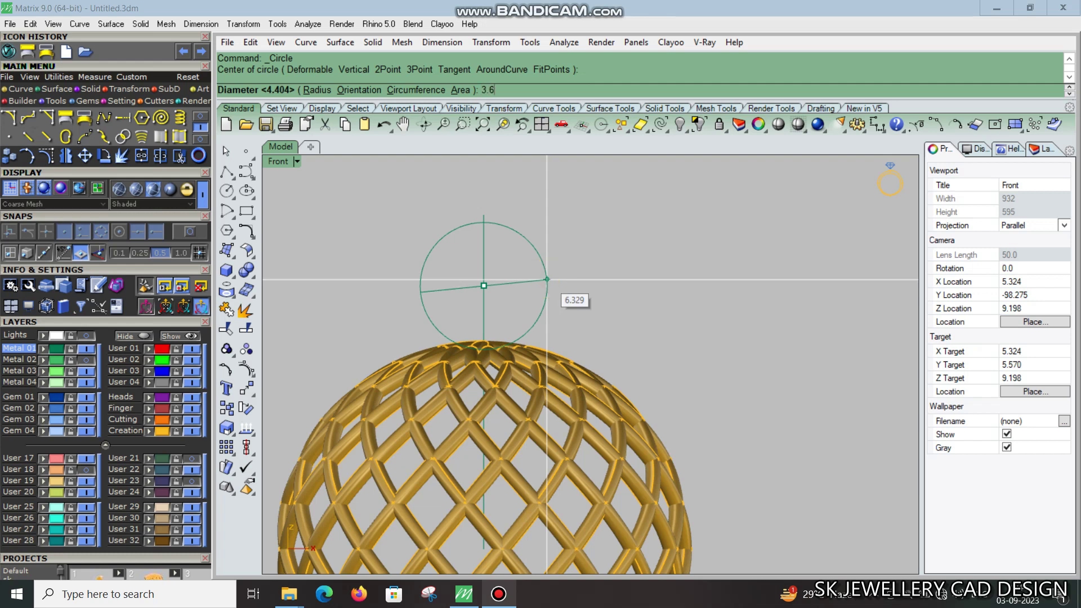
{"action": "key", "text": "Return"}
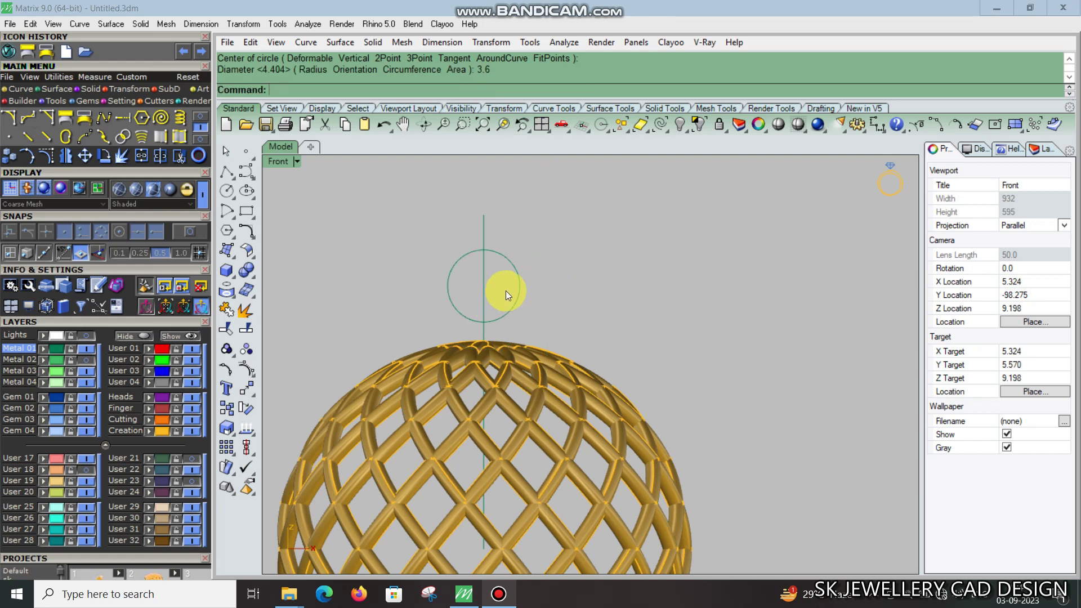
{"action": "left_click", "coordinate": [519, 280]}
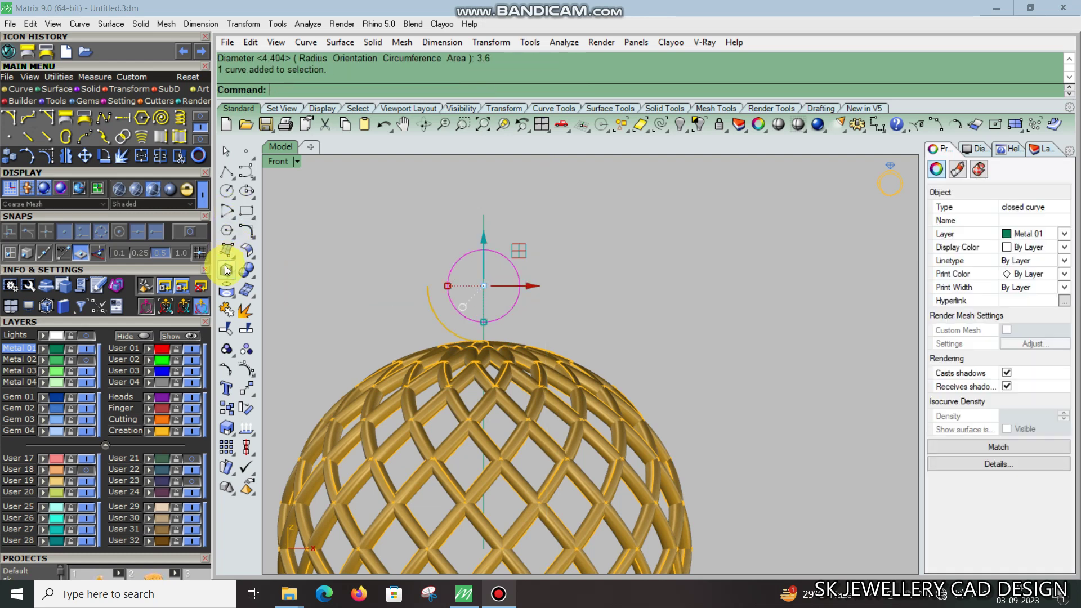
Step: Pipe the circle into a 0.8-thick round tube ring
{"action": "left_click", "coordinate": [251, 316]}
{"action": "scroll", "coordinate": [396, 285], "scroll_direction": "up", "scroll_amount": 2}
{"action": "type", "text": ".8"}
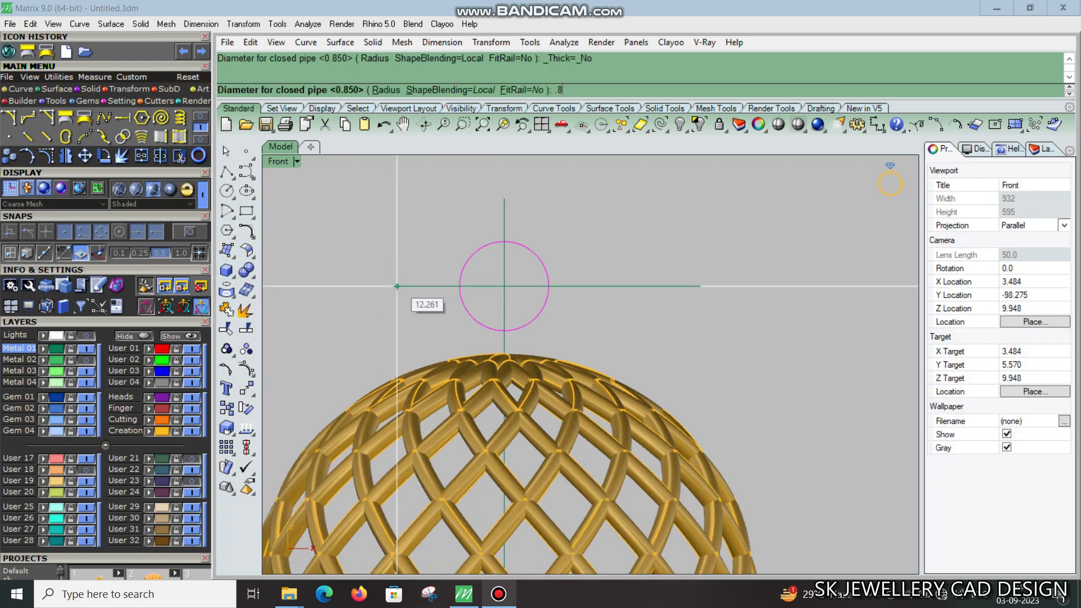
{"action": "key", "text": "Return"}
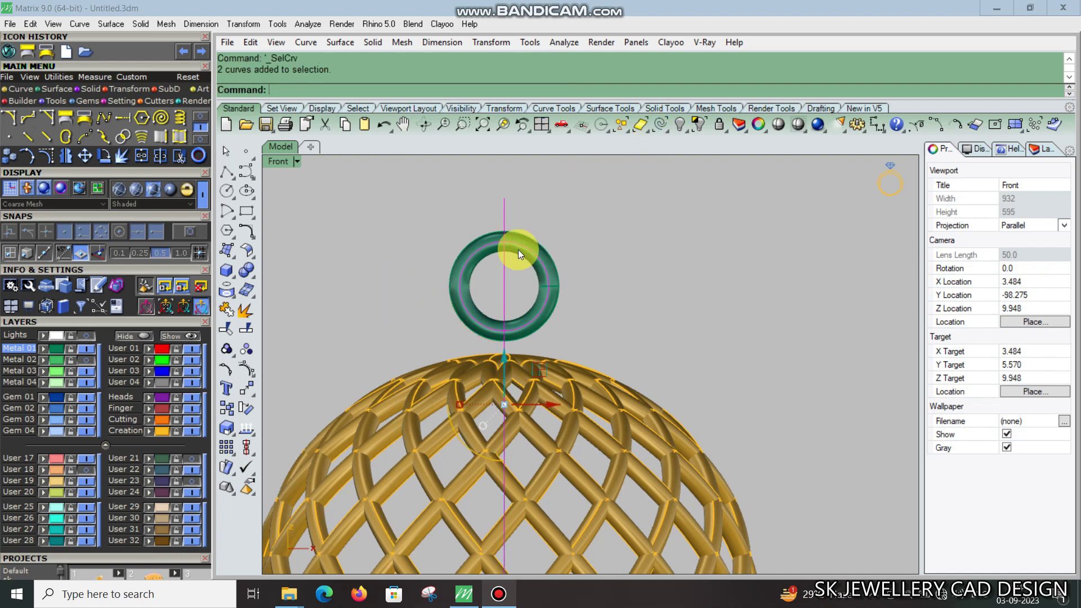
{"action": "scroll", "coordinate": [516, 247], "scroll_direction": "up", "scroll_amount": 2}
Step: Lower the ring onto the top of the ball and view it in Perspective
{"action": "left_click", "coordinate": [504, 254]}
{"action": "left_click_drag", "start_coordinate": [512, 235], "coordinate": [521, 286]}
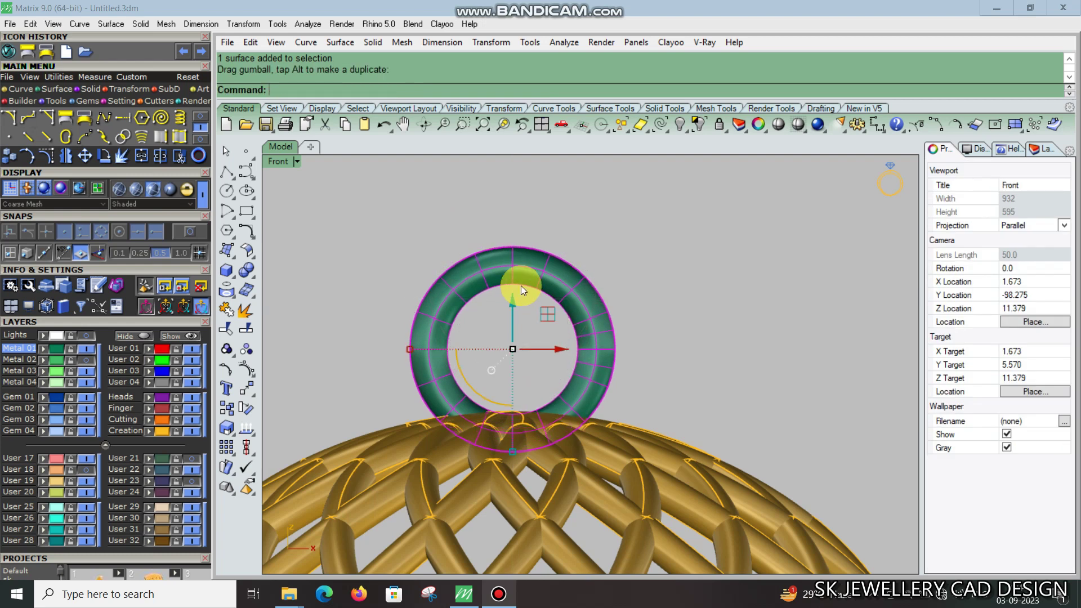
{"action": "key", "text": "ctrl+F4"}
{"action": "scroll", "coordinate": [580, 336], "scroll_direction": "up", "scroll_amount": 5}
{"action": "key", "text": "Escape"}
{"action": "scroll", "coordinate": [540, 394], "scroll_direction": "up", "scroll_amount": 2}
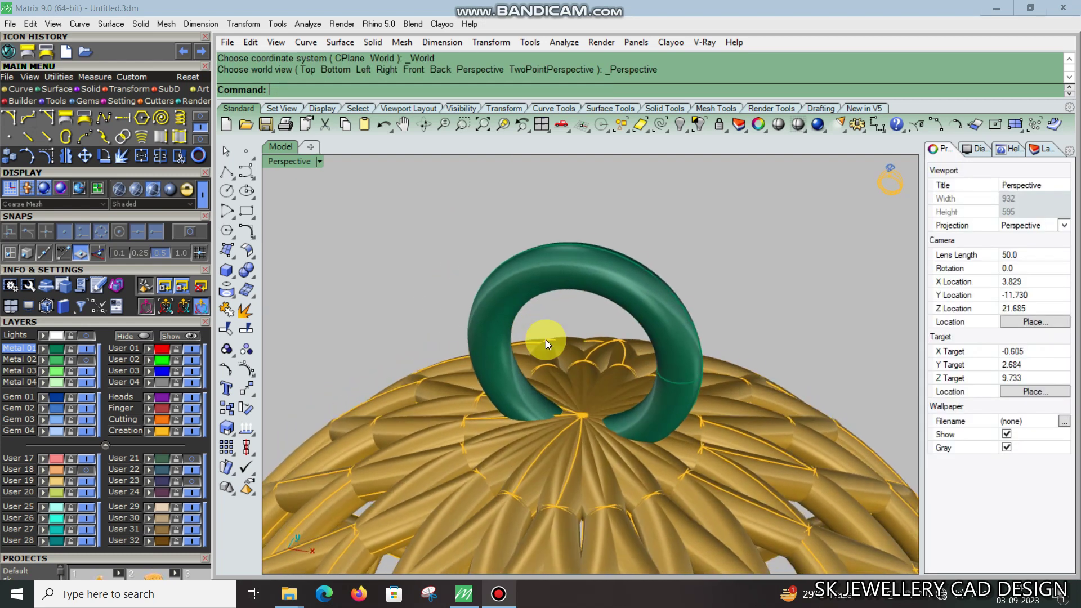
Step: Select the whole pendant and assign it to the gold Creation layer
{"action": "scroll", "coordinate": [585, 293], "scroll_direction": "down", "scroll_amount": 5}
{"action": "scroll", "coordinate": [613, 326], "scroll_direction": "down", "scroll_amount": 2}
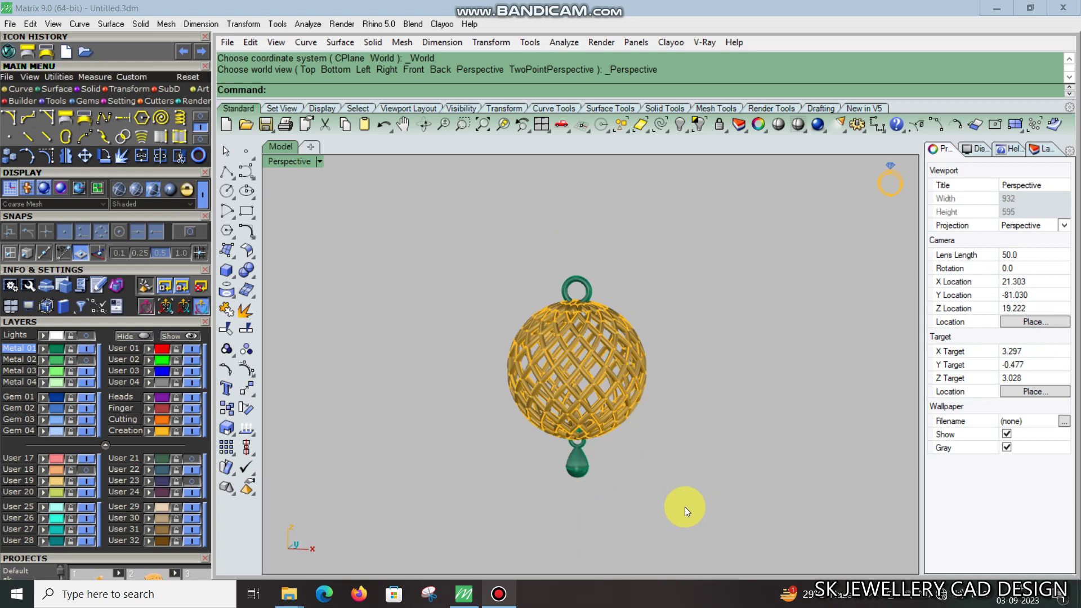
{"action": "left_click_drag", "start_coordinate": [703, 521], "coordinate": [436, 196]}
{"action": "left_click", "coordinate": [147, 432]}
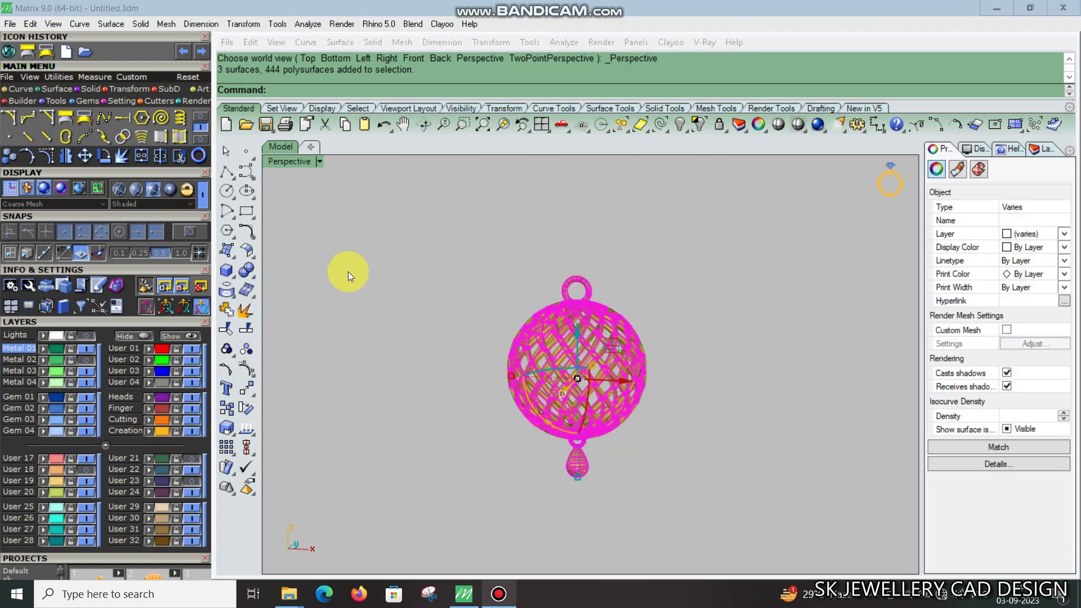
Step: Set the viewport to Plastic display and view the pendant from the front
{"action": "left_click", "coordinate": [295, 164]}
{"action": "left_click", "coordinate": [366, 306]}
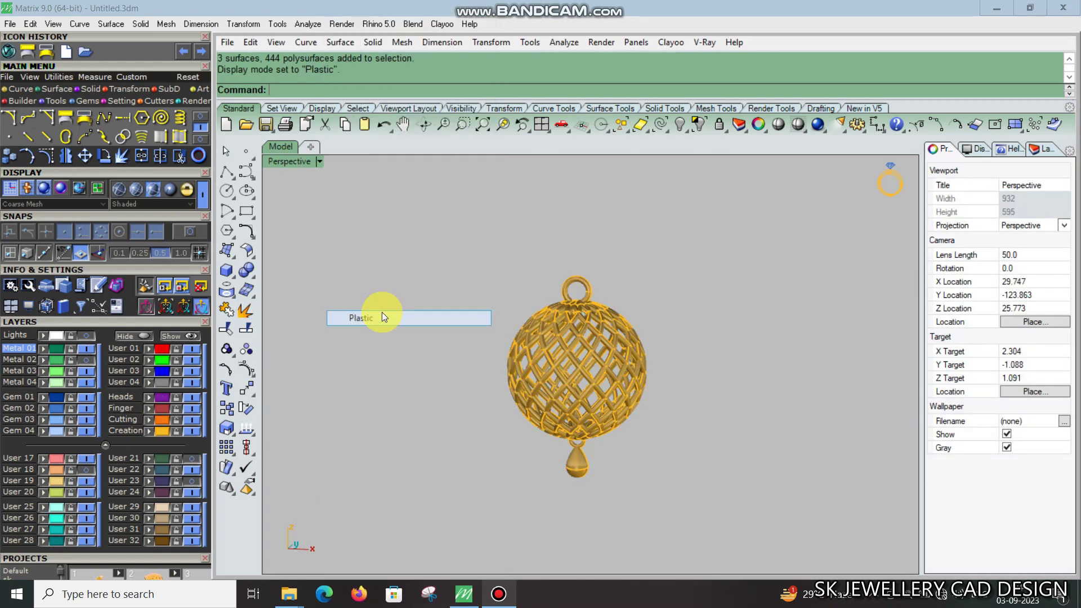
{"action": "right_click_drag", "start_coordinate": [637, 377], "coordinate": [623, 367]}
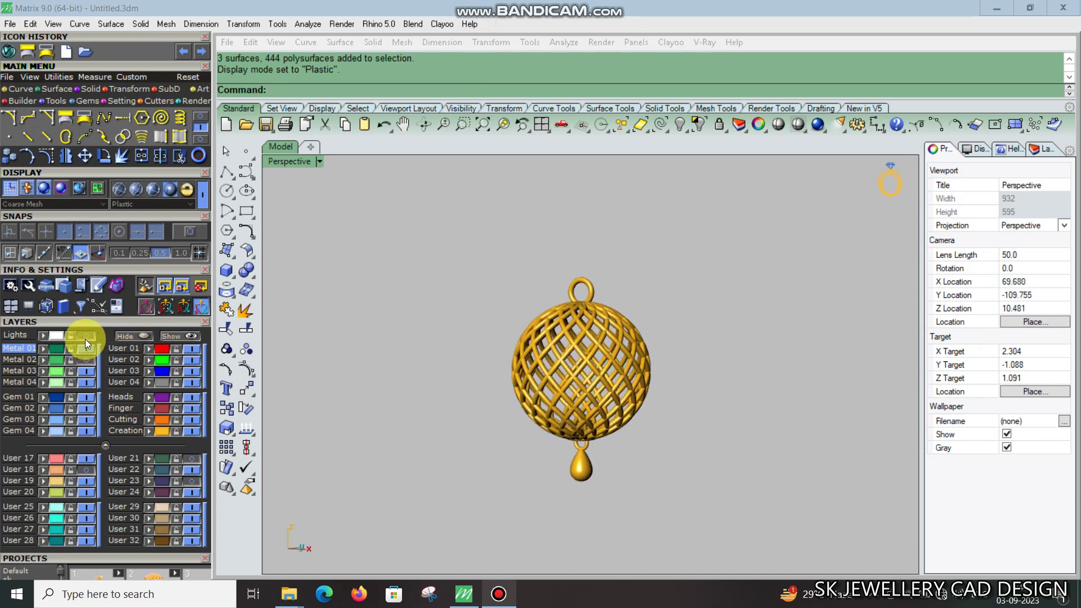
{"action": "key", "text": "ctrl+F2"}
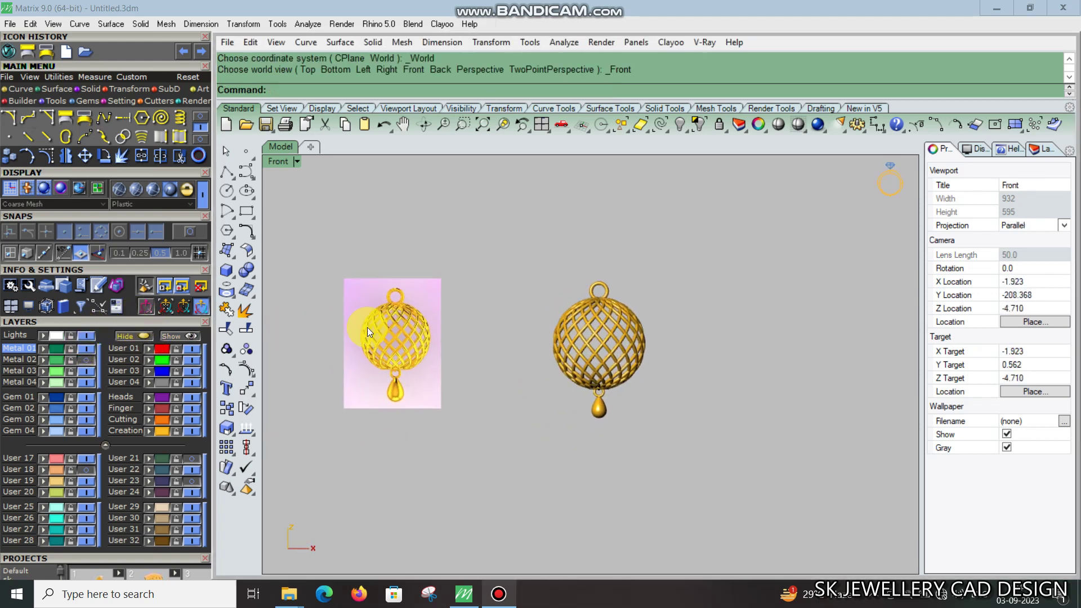
Step: Enlarge the reference photo and move it to the left of the pendant
{"action": "mouse_move", "coordinate": [420, 336]}
{"action": "left_mouse_down"}
{"action": "mouse_move", "coordinate": [464, 340]}
{"action": "mouse_move", "coordinate": [400, 370]}
{"action": "left_mouse_up"}
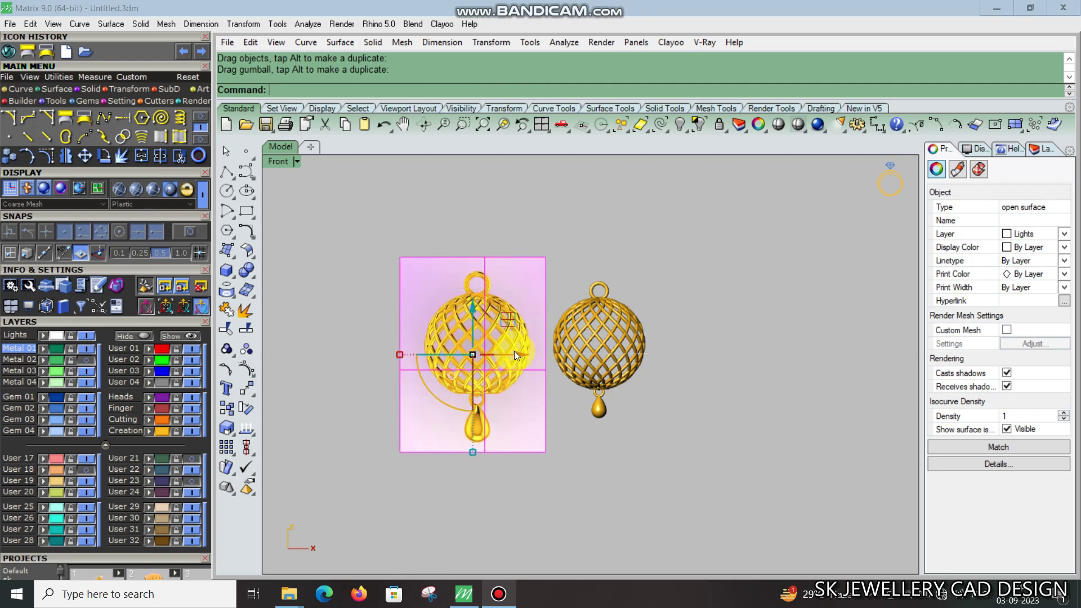
{"action": "scroll", "coordinate": [514, 351], "scroll_direction": "up", "scroll_amount": 1}
{"action": "left_click_drag", "start_coordinate": [491, 352], "coordinate": [455, 370]}
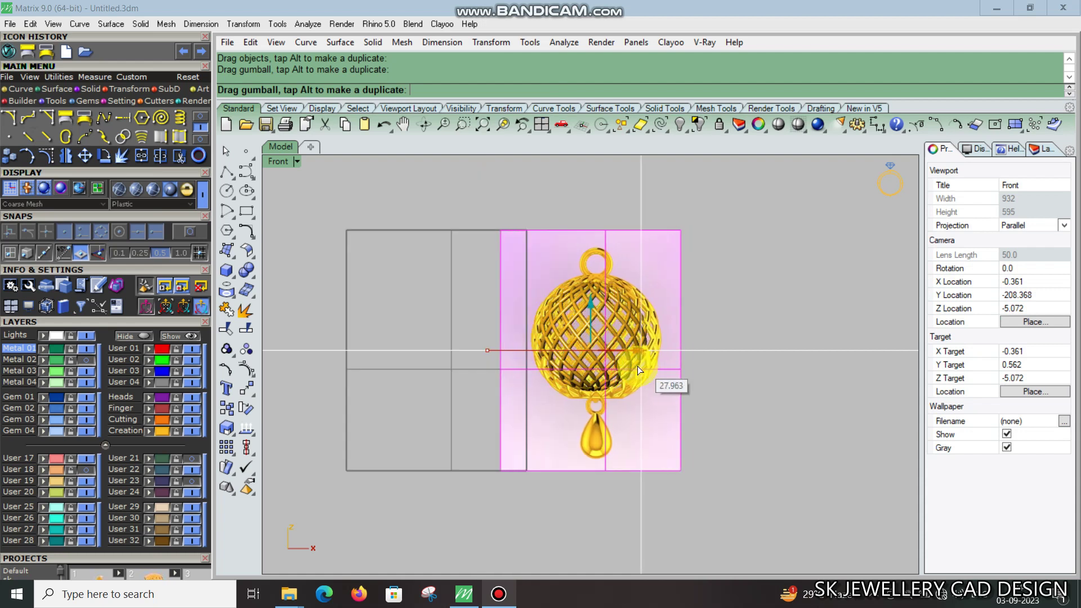
{"action": "mouse_move", "coordinate": [455, 370]}
{"action": "left_mouse_down"}
{"action": "mouse_move", "coordinate": [302, 354]}
{"action": "mouse_move", "coordinate": [312, 360]}
{"action": "left_mouse_up"}
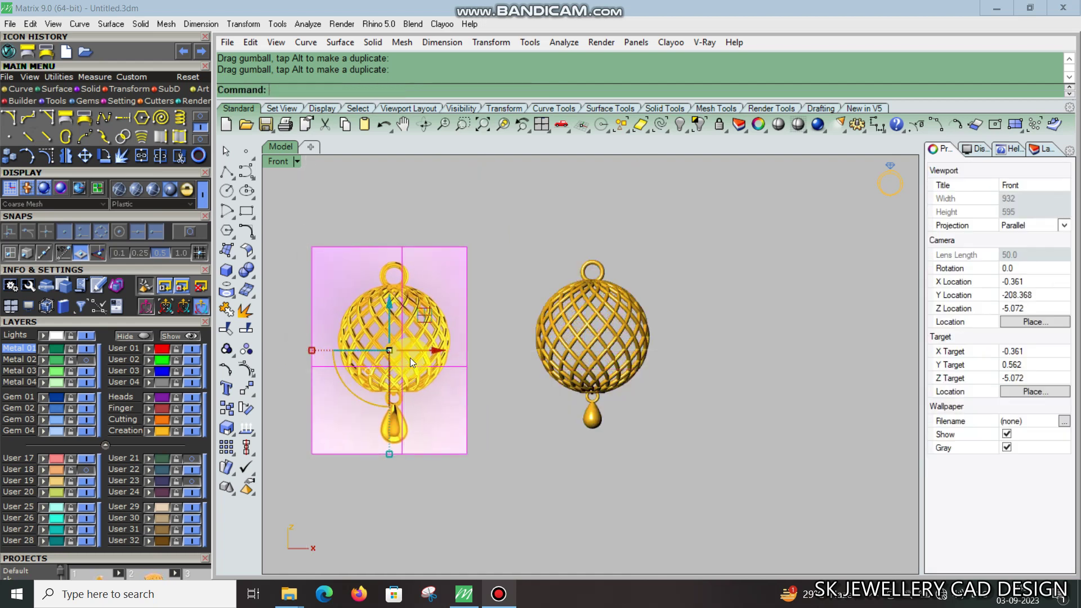
{"action": "scroll", "coordinate": [418, 350], "scroll_direction": "up", "scroll_amount": 2}
{"action": "right_click_drag", "start_coordinate": [418, 354], "coordinate": [463, 340]}
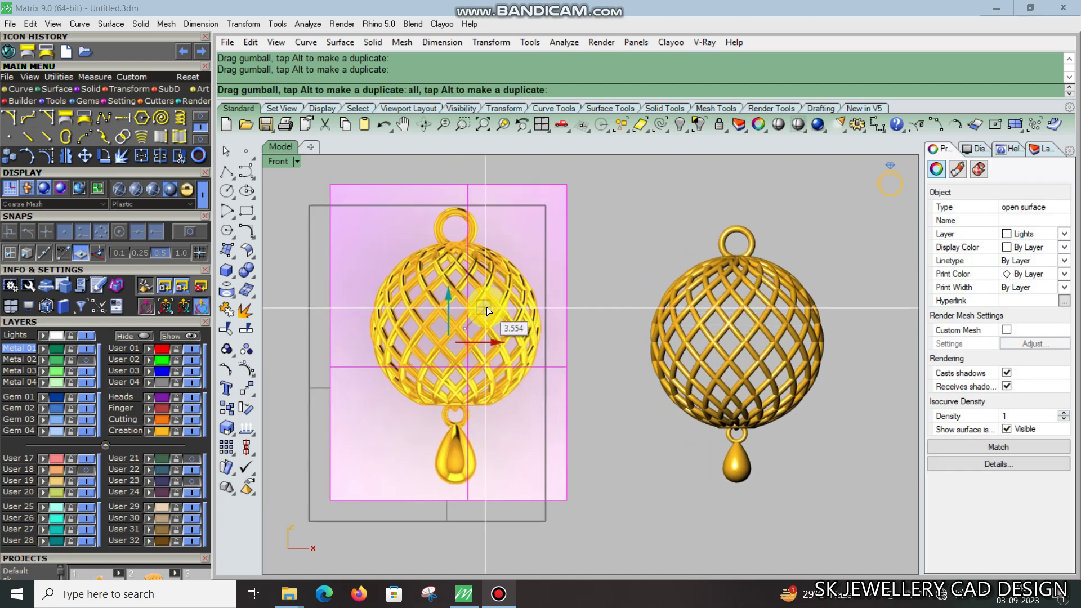
{"action": "key", "text": "Escape"}
Step: Stretch the teardrop drop slightly longer with its gumball scale handle
{"action": "scroll", "coordinate": [518, 316], "scroll_direction": "down", "scroll_amount": 2}
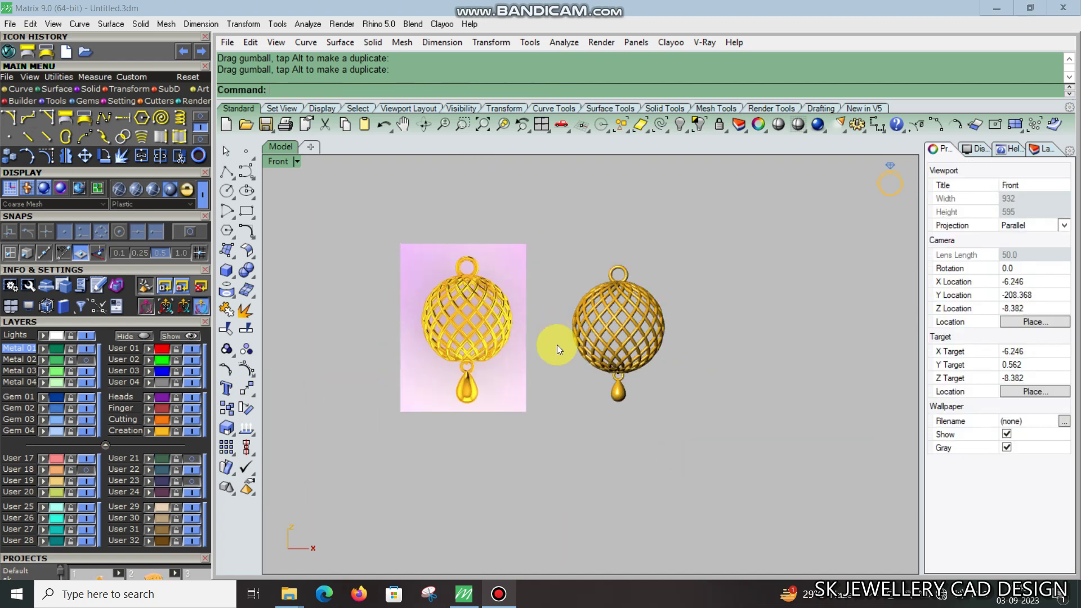
{"action": "left_click", "coordinate": [454, 311]}
{"action": "scroll", "coordinate": [469, 290], "scroll_direction": "up", "scroll_amount": 2}
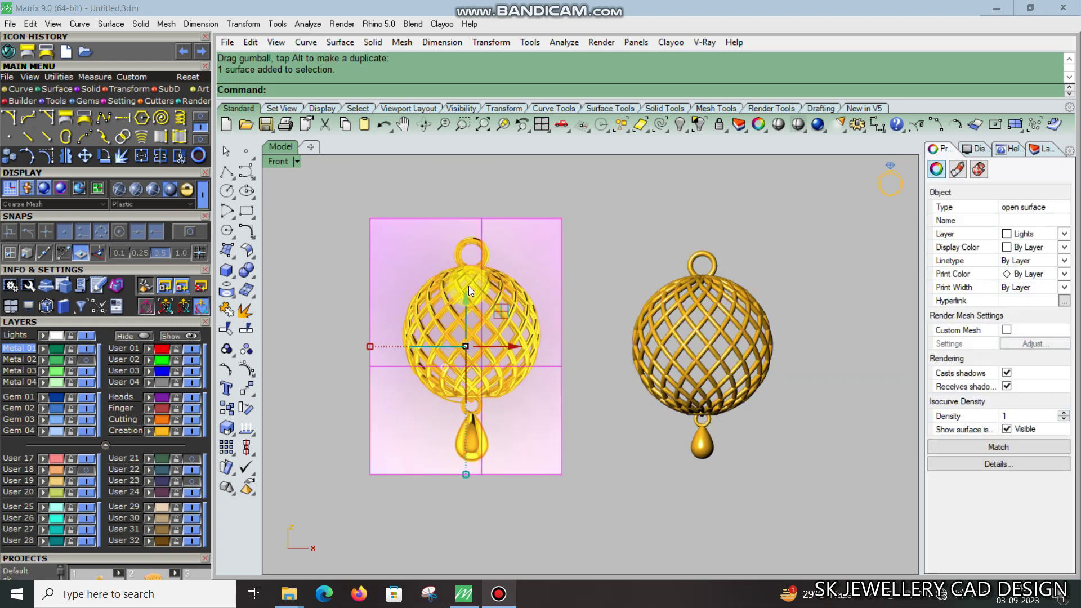
{"action": "key", "text": "Escape"}
{"action": "scroll", "coordinate": [782, 520], "scroll_direction": "up", "scroll_amount": 3}
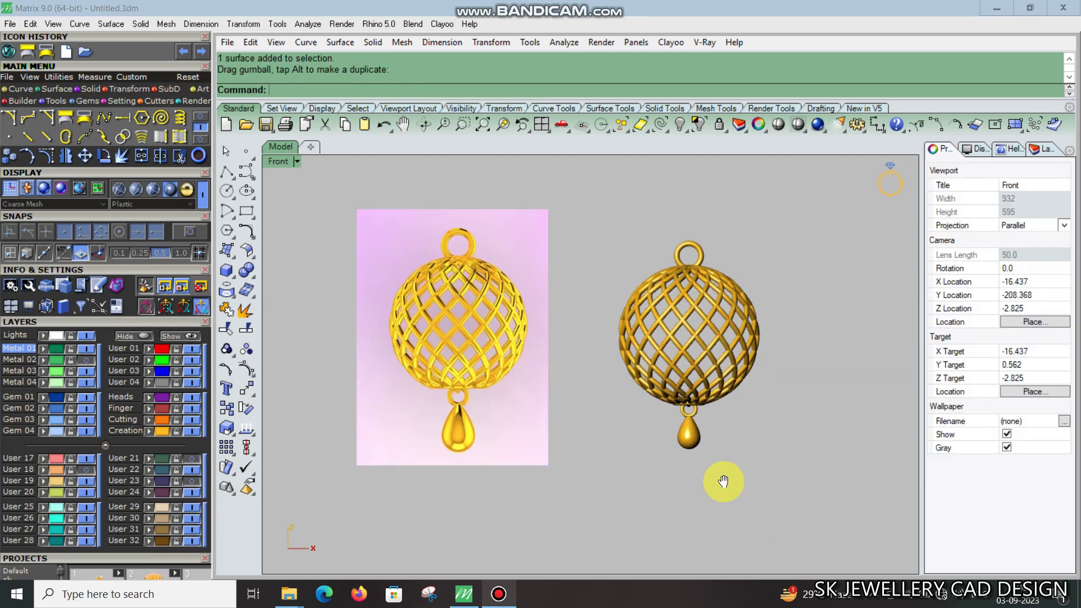
{"action": "scroll", "coordinate": [694, 444], "scroll_direction": "up", "scroll_amount": 3}
{"action": "left_click", "coordinate": [663, 394]}
{"action": "scroll", "coordinate": [654, 455], "scroll_direction": "up", "scroll_amount": 2}
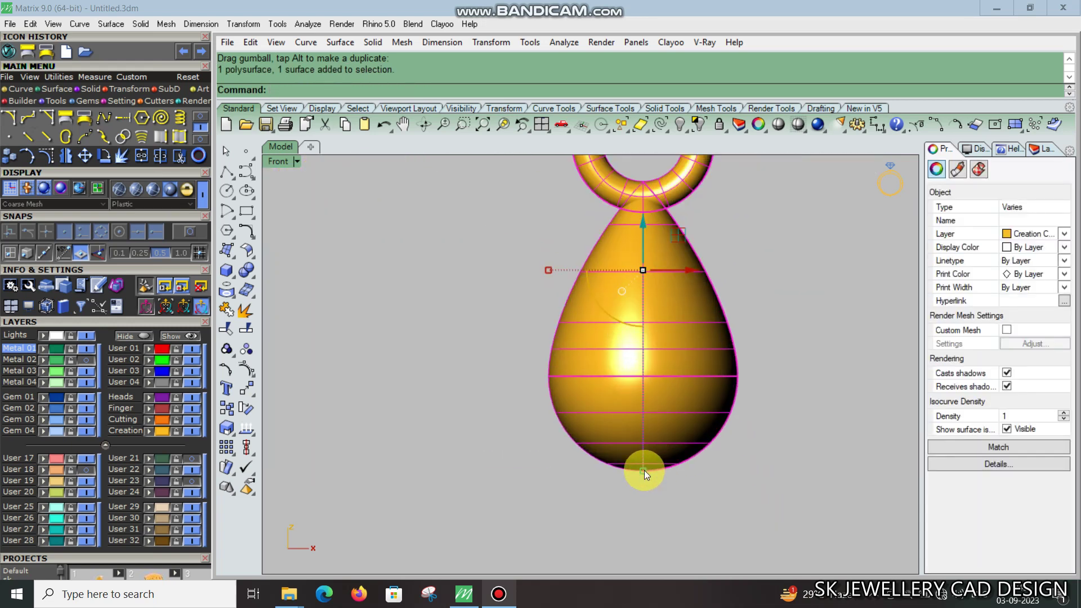
{"action": "scroll", "coordinate": [644, 471], "scroll_direction": "up", "scroll_amount": 1}
{"action": "left_click_drag", "start_coordinate": [646, 481], "coordinate": [648, 497]}
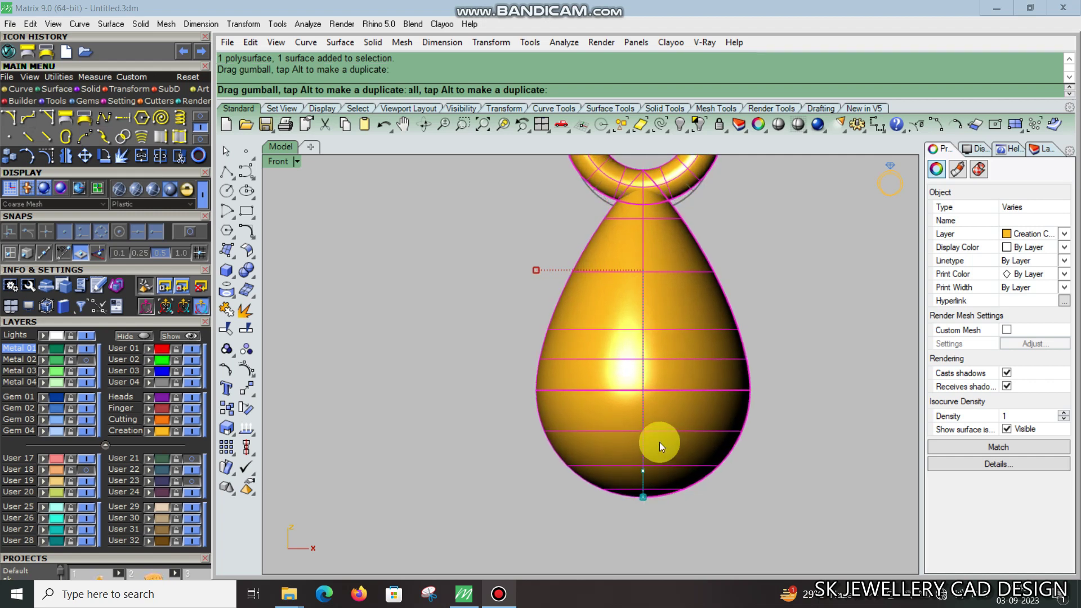
{"action": "key", "text": "Escape"}
Step: Frame the photo and pendant together and switch to the Perspective view
{"action": "scroll", "coordinate": [656, 390], "scroll_direction": "down", "scroll_amount": 3}
{"action": "scroll", "coordinate": [655, 384], "scroll_direction": "down", "scroll_amount": 1}
{"action": "scroll", "coordinate": [665, 405], "scroll_direction": "down", "scroll_amount": 2}
{"action": "scroll", "coordinate": [671, 417], "scroll_direction": "down", "scroll_amount": 2}
{"action": "mouse_move", "coordinate": [675, 416]}
{"action": "right_mouse_down"}
{"action": "mouse_move", "coordinate": [668, 427]}
{"action": "mouse_move", "coordinate": [647, 413]}
{"action": "right_mouse_up"}
{"action": "left_click", "coordinate": [462, 273]}
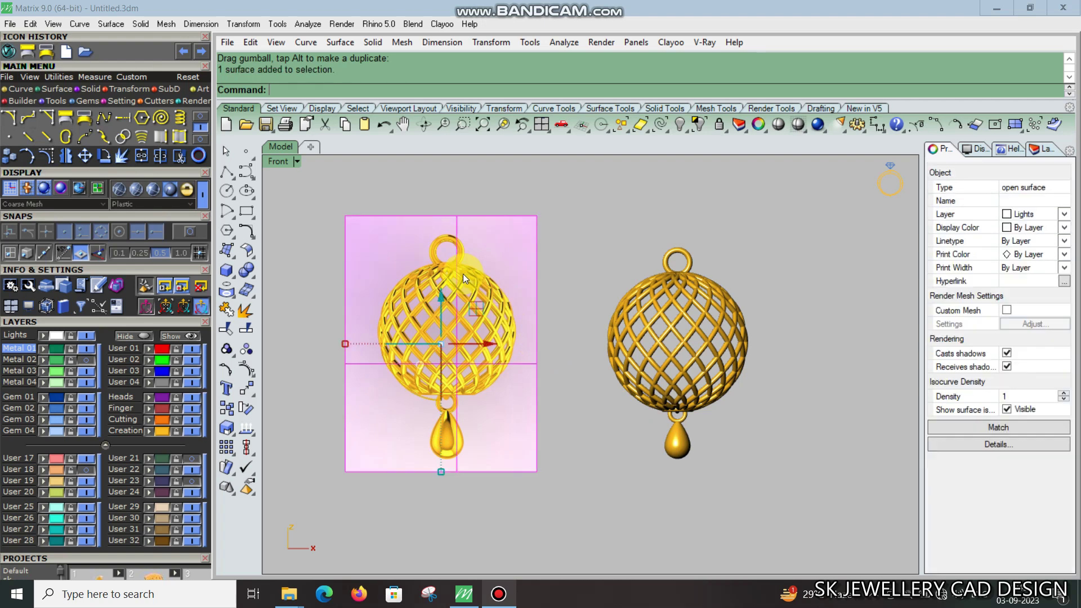
{"action": "scroll", "coordinate": [521, 371], "scroll_direction": "down", "scroll_amount": 1}
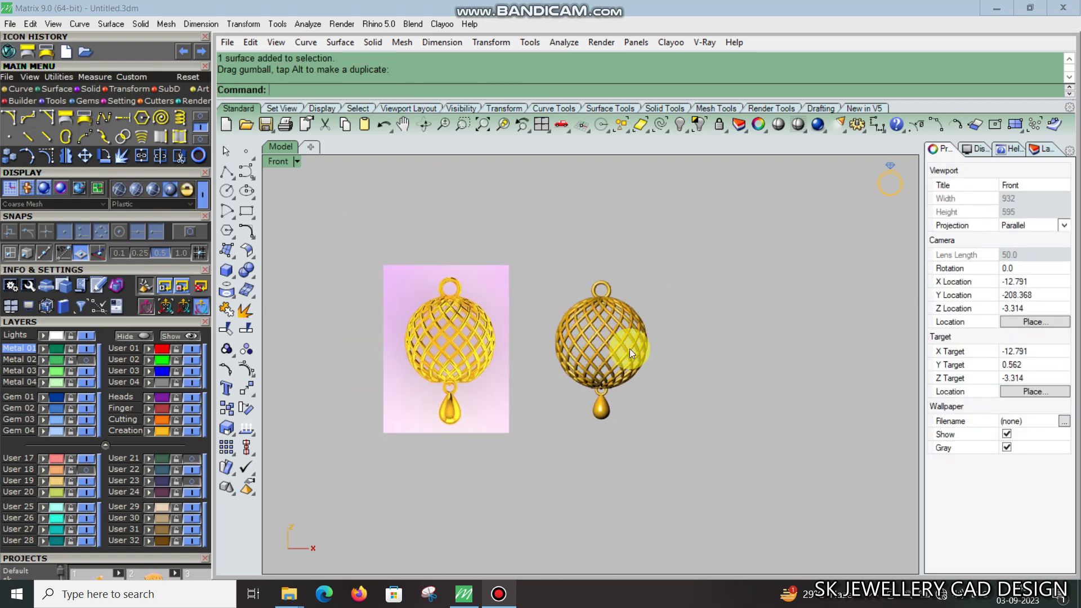
{"action": "key", "text": "ctrl+F4"}
{"action": "left_click", "coordinate": [604, 338]}
Step: Orbit around the pendant, then split the display into Top, Perspective, Front and Right viewports
{"action": "key", "text": "Escape"}
{"action": "scroll", "coordinate": [604, 340], "scroll_direction": "up", "scroll_amount": 3}
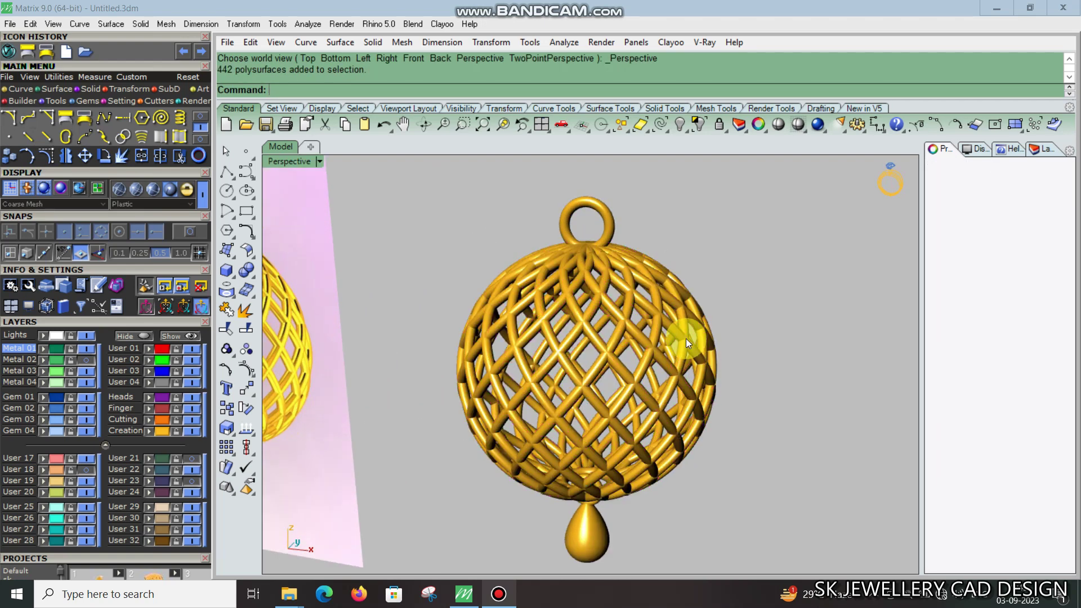
{"action": "right_click_drag", "start_coordinate": [613, 221], "coordinate": [624, 368]}
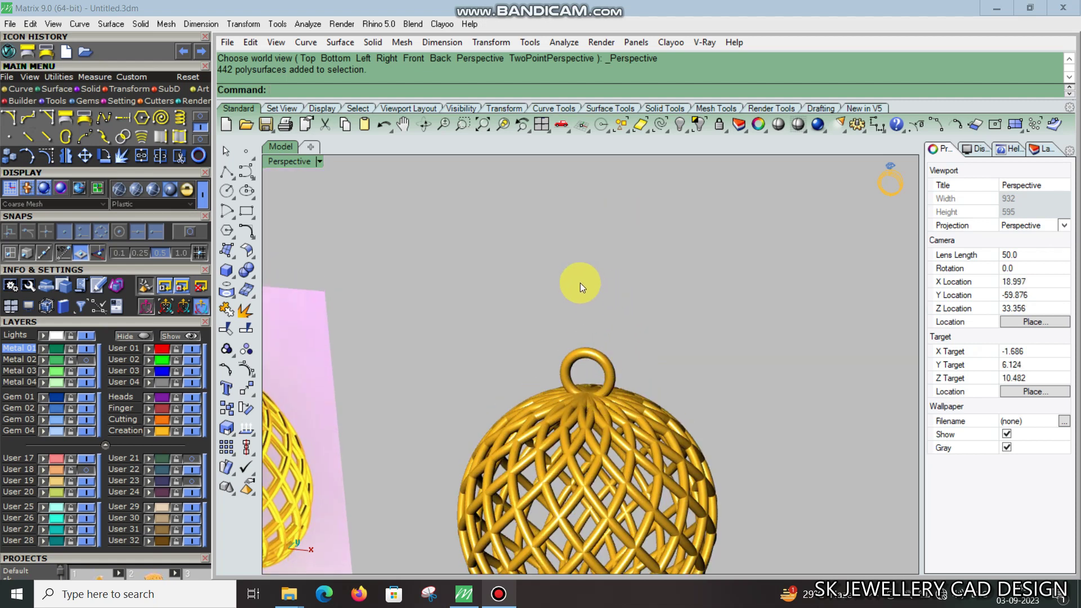
{"action": "scroll", "coordinate": [589, 316], "scroll_direction": "down", "scroll_amount": 3}
{"action": "mouse_move", "coordinate": [594, 411]}
{"action": "right_mouse_down"}
{"action": "mouse_move", "coordinate": [652, 377]}
{"action": "mouse_move", "coordinate": [633, 387]}
{"action": "mouse_move", "coordinate": [535, 352]}
{"action": "right_mouse_up"}
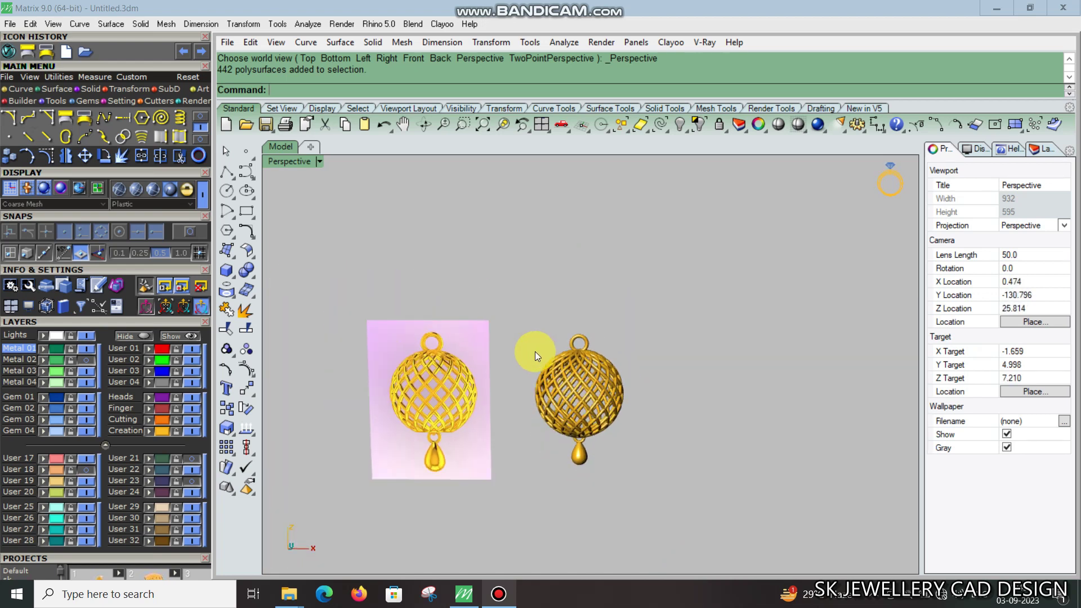
{"action": "key", "text": "ctrl+F2"}
{"action": "left_click", "coordinate": [541, 130]}
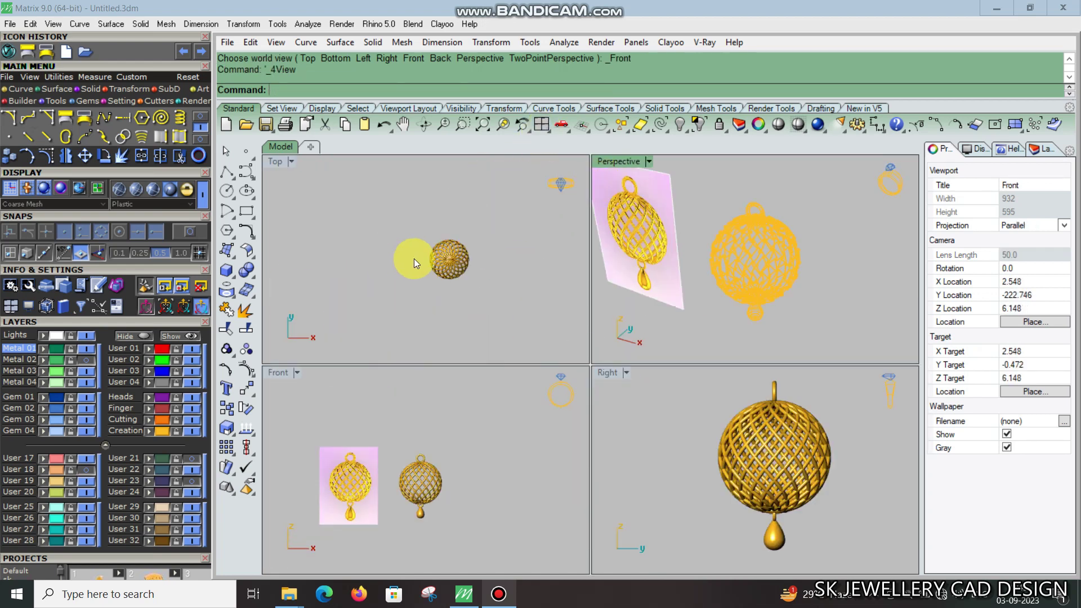
Step: Set the Perspective viewport to Plastic display mode
{"action": "scroll", "coordinate": [459, 446], "scroll_direction": "up", "scroll_amount": 2}
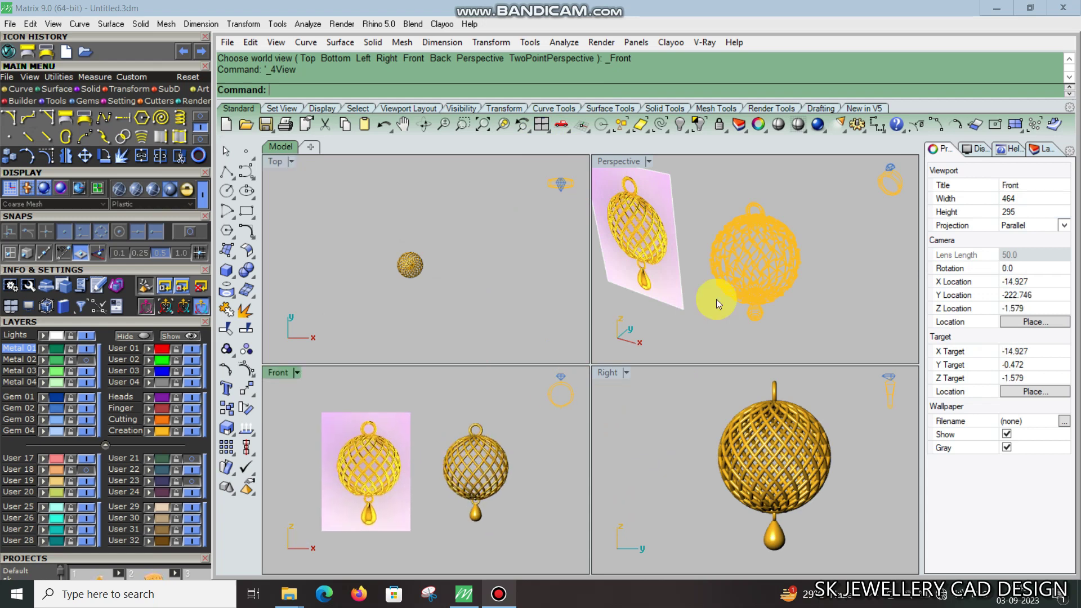
{"action": "left_click", "coordinate": [620, 161]}
{"action": "left_click", "coordinate": [674, 307]}
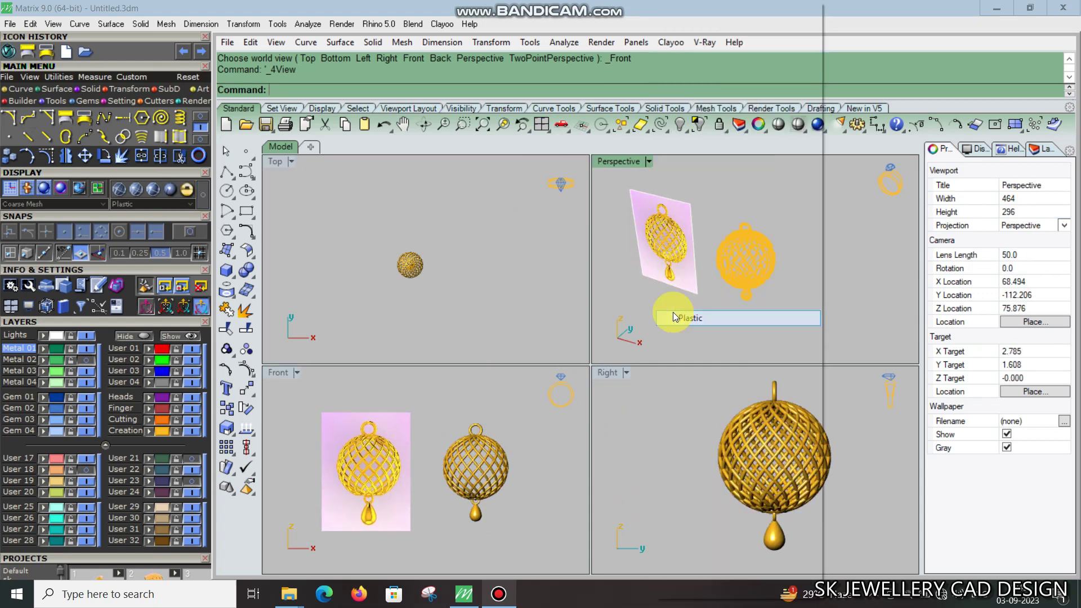
Step: Zoom and orbit the Perspective view to inspect the lattice ball up close
{"action": "scroll", "coordinate": [765, 254], "scroll_direction": "up", "scroll_amount": 3}
{"action": "scroll", "coordinate": [783, 257], "scroll_direction": "up", "scroll_amount": 3}
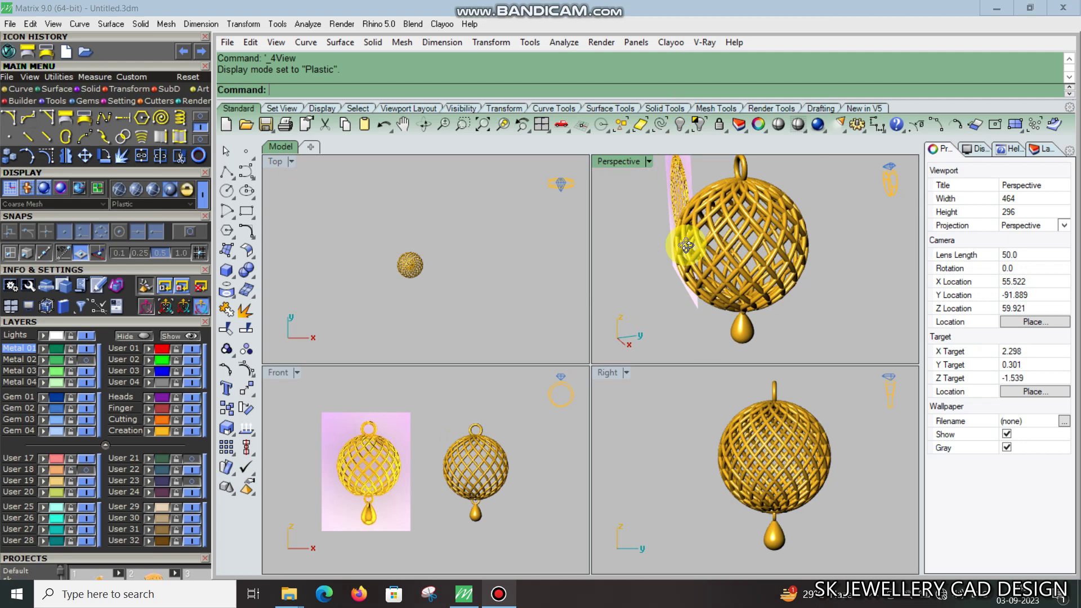
{"action": "scroll", "coordinate": [796, 259], "scroll_direction": "up", "scroll_amount": 3}
{"action": "mouse_move", "coordinate": [796, 259]}
{"action": "right_mouse_down"}
{"action": "mouse_move", "coordinate": [761, 243]}
{"action": "mouse_move", "coordinate": [796, 289]}
{"action": "mouse_move", "coordinate": [765, 239]}
{"action": "right_mouse_up"}
{"action": "scroll", "coordinate": [758, 264], "scroll_direction": "up", "scroll_amount": 5}
{"action": "scroll", "coordinate": [794, 288], "scroll_direction": "down", "scroll_amount": 3}
{"action": "scroll", "coordinate": [765, 238], "scroll_direction": "up", "scroll_amount": 3}
{"action": "scroll", "coordinate": [765, 238], "scroll_direction": "up", "scroll_amount": 3}
{"action": "scroll", "coordinate": [764, 245], "scroll_direction": "down", "scroll_amount": 3}
{"action": "scroll", "coordinate": [762, 248], "scroll_direction": "down", "scroll_amount": 2}
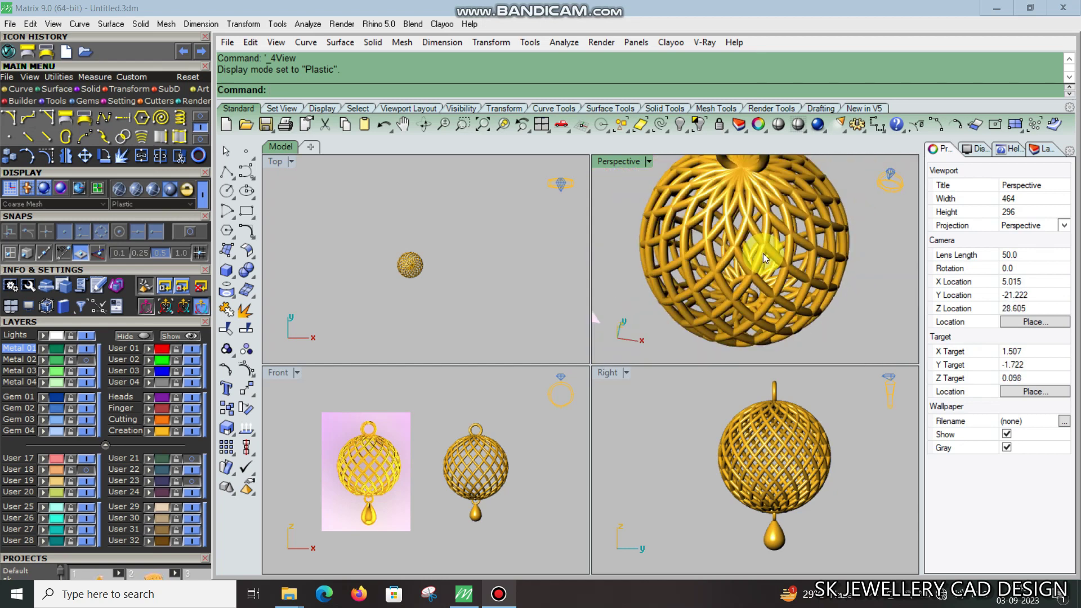